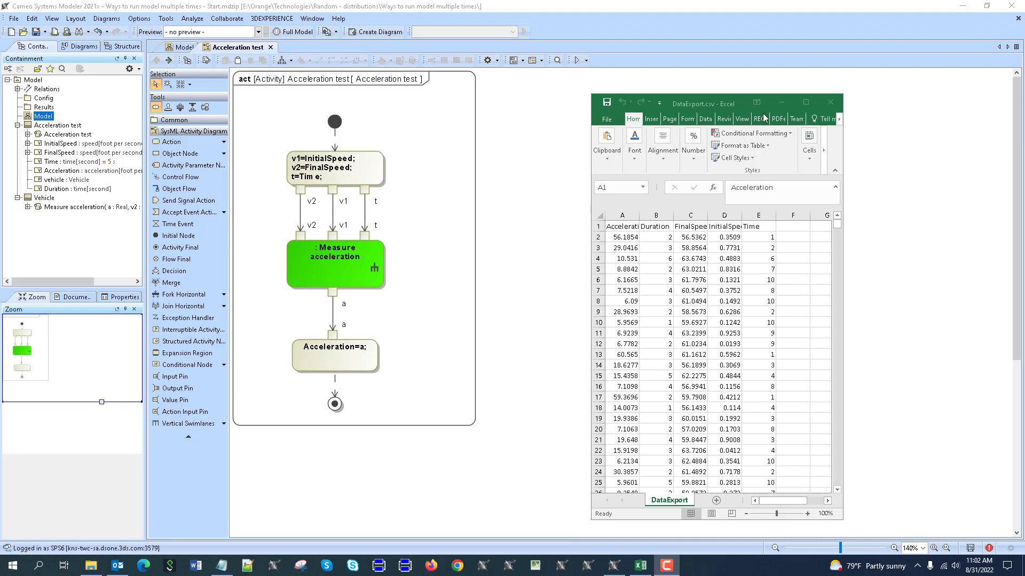
Look through the exported rows of DataExport.csv from beginning to end of the range and close the spreadsheet
left_click(769, 100)
scroll(755, 272, "down", 20)
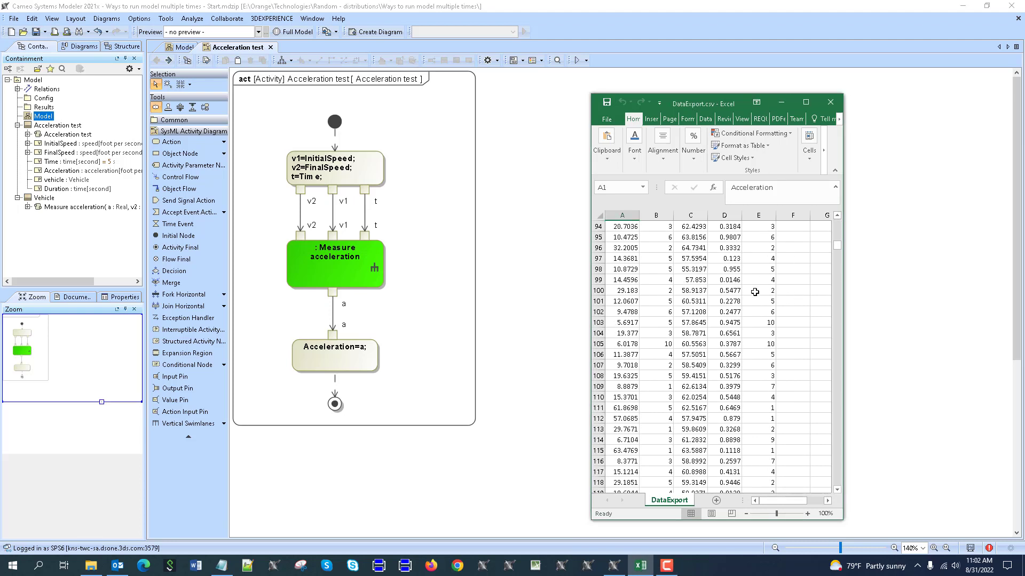
scroll(753, 293, "down", 20)
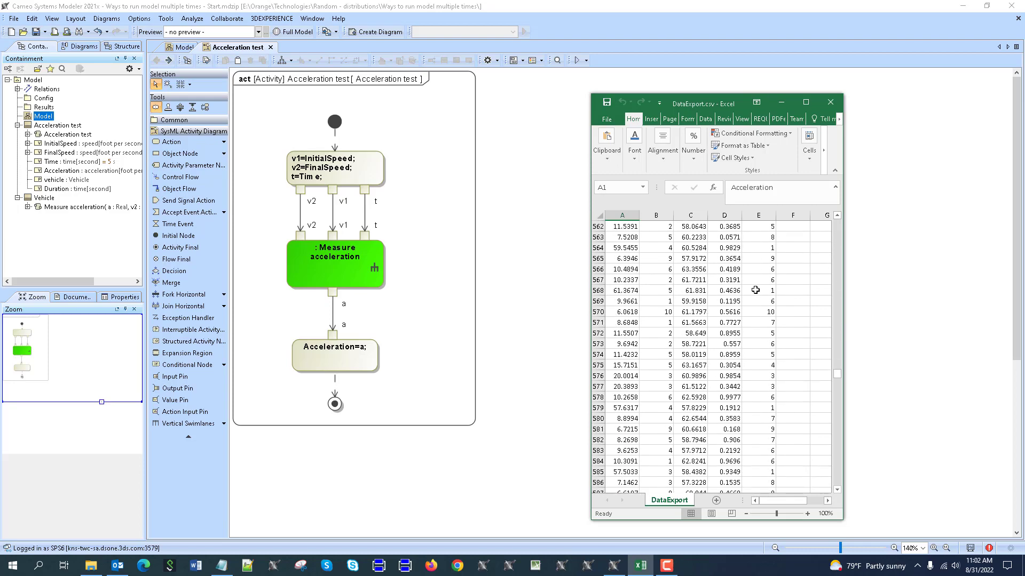
scroll(754, 290, "down", 20)
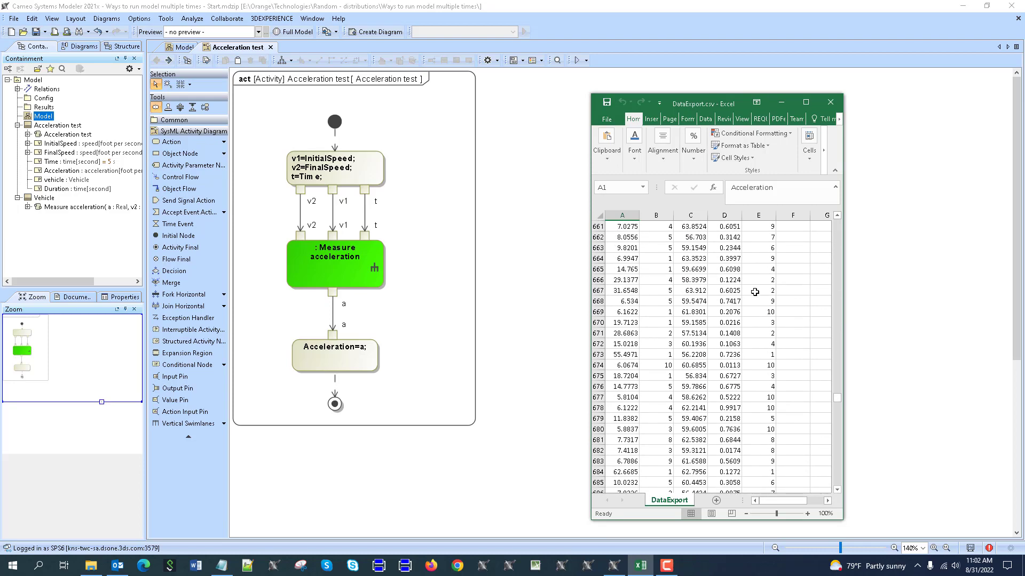
scroll(755, 296, "up", 20)
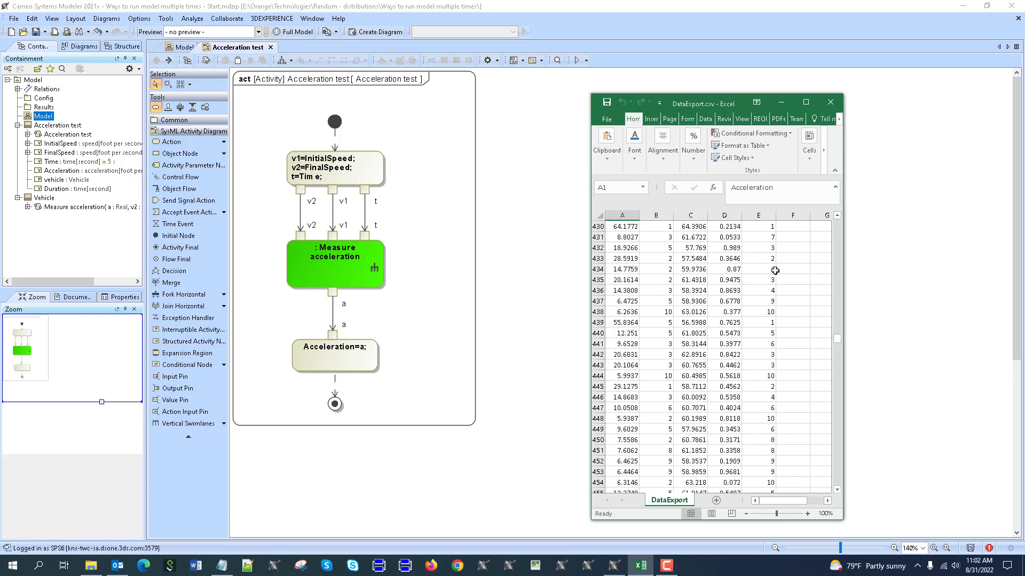
scroll(717, 289, "up", 20)
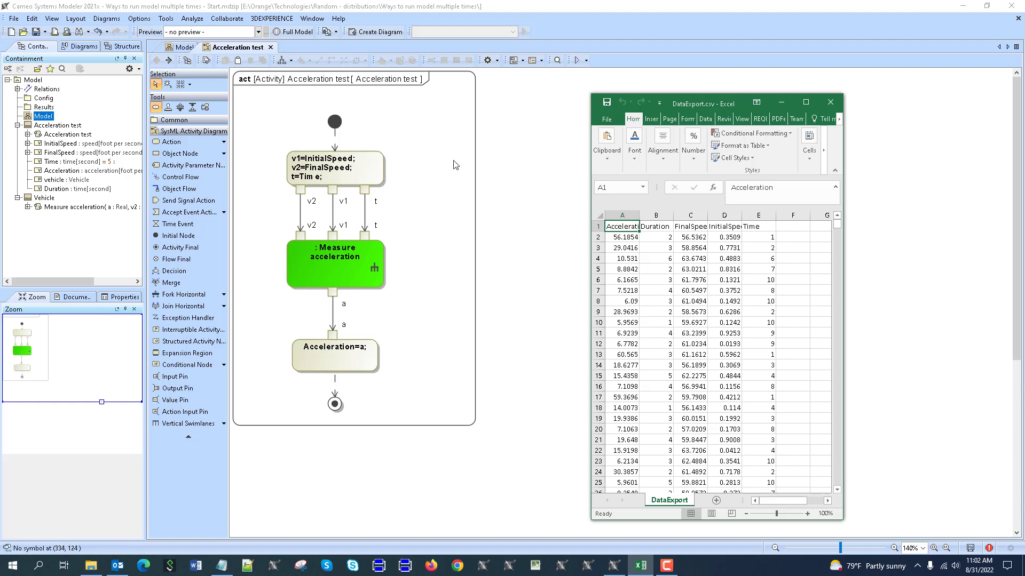
left_click(831, 102)
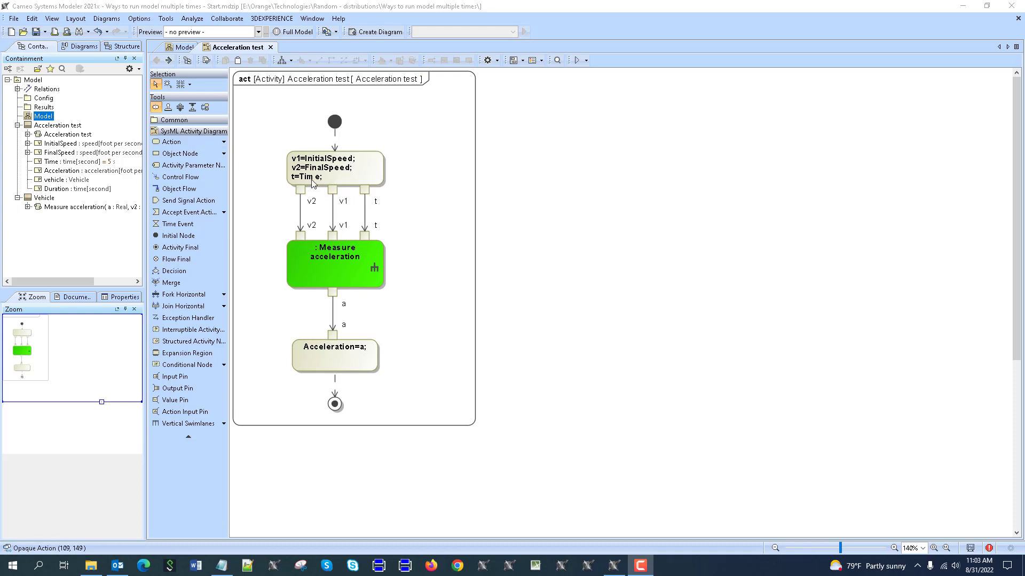
Inspect the Measure acceleration activity behind the green call action, return to Acceleration test, and bring up the Model block definition diagram
double_click(350, 261)
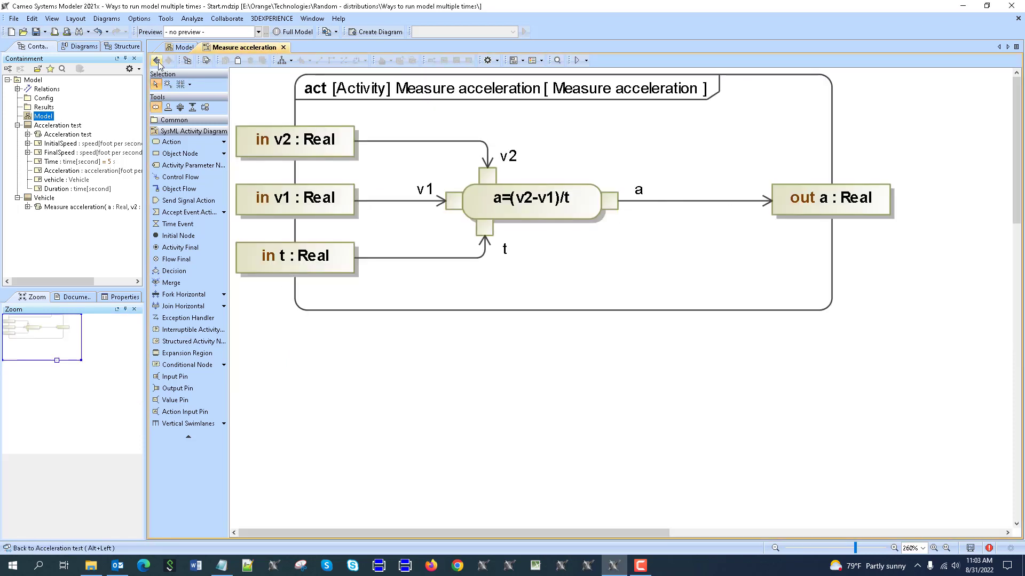
left_click(157, 61)
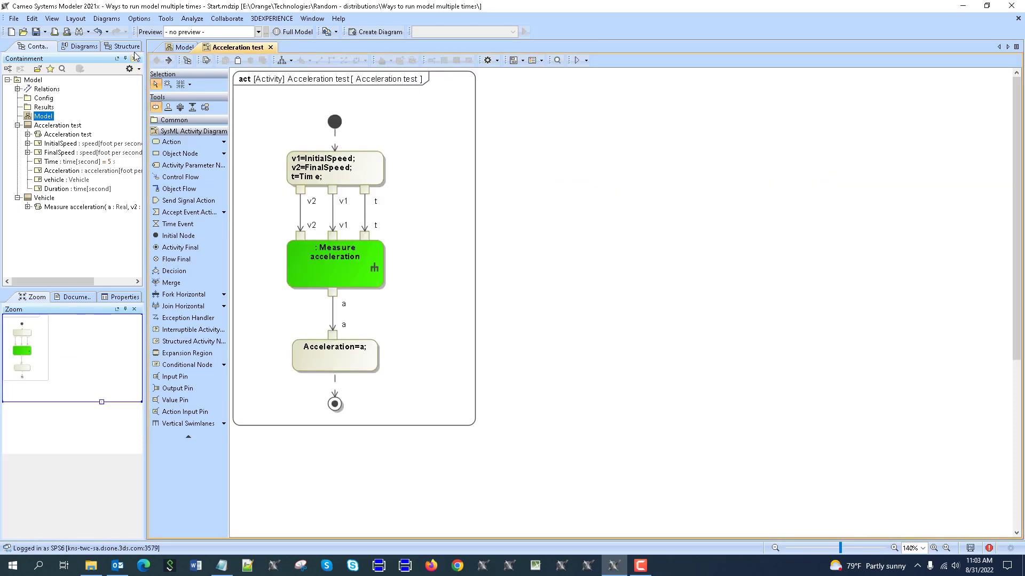
left_click(170, 50)
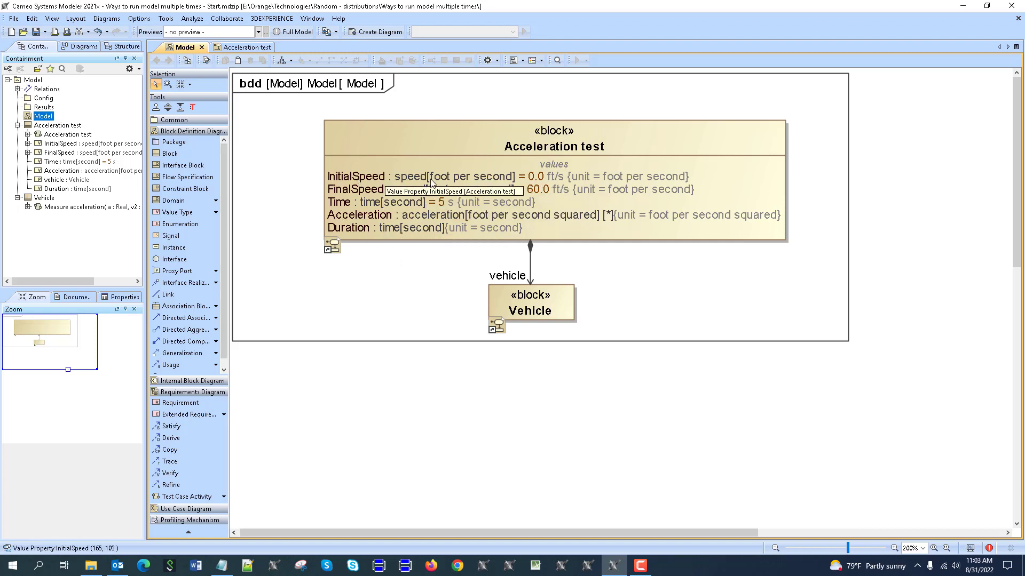
Apply the Uniform property stereotype to the InitialSpeed value property of the Acceleration test block
double_click(373, 177)
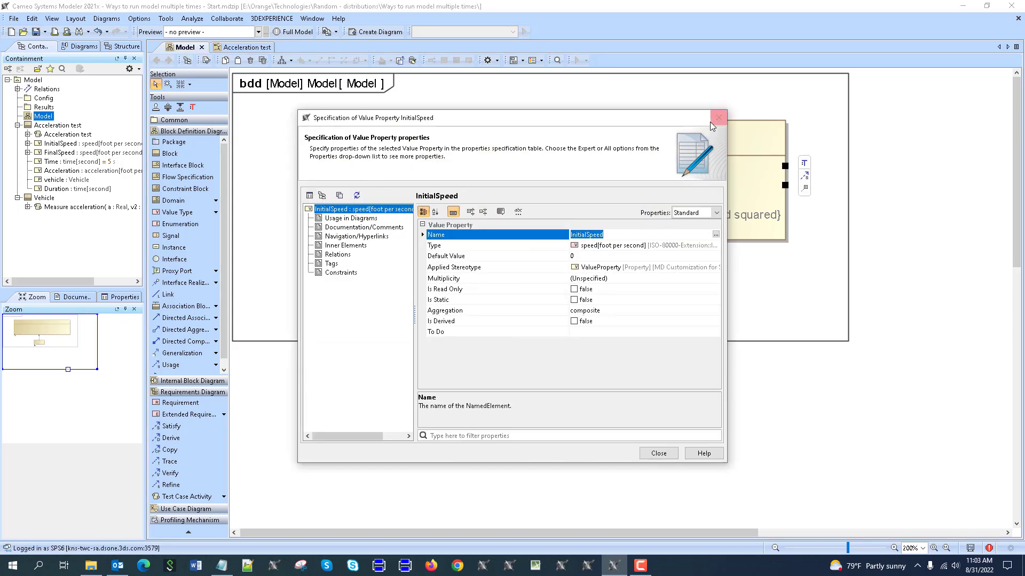
left_click(710, 122)
right_click(357, 177)
mouse_move(424, 412)
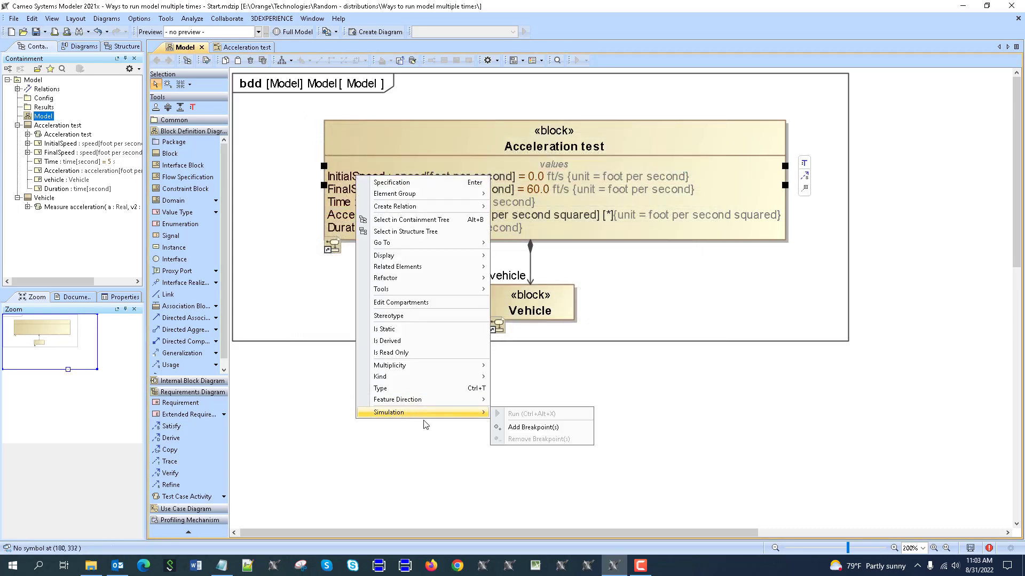
left_click(429, 315)
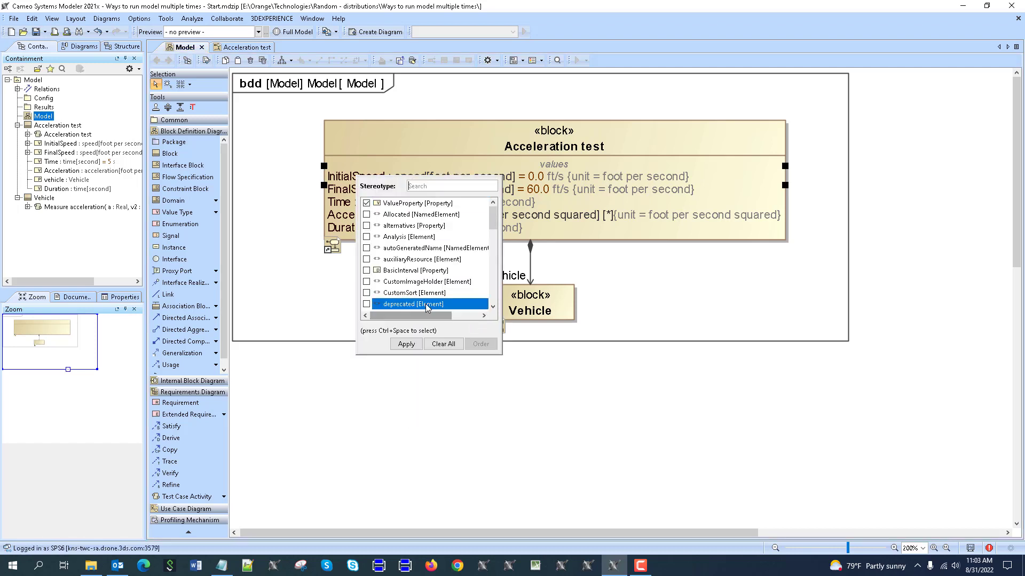
type("unif")
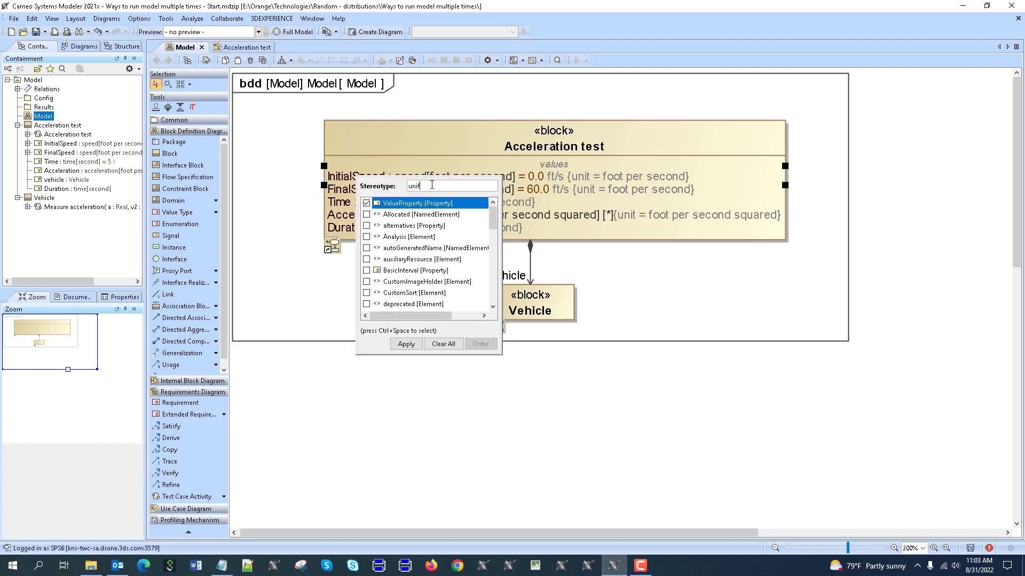
left_click(367, 204)
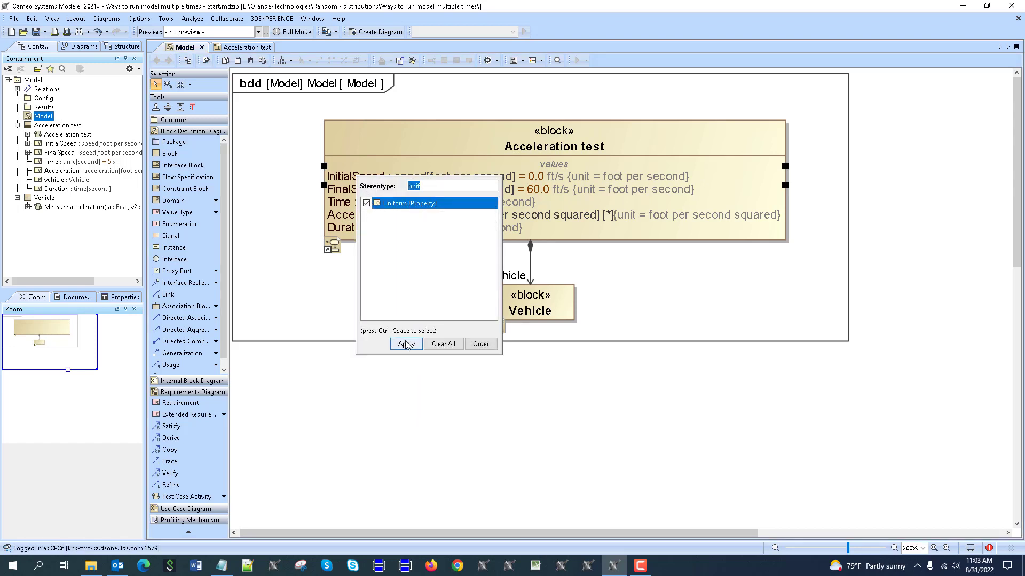
left_click(406, 344)
left_click(402, 191)
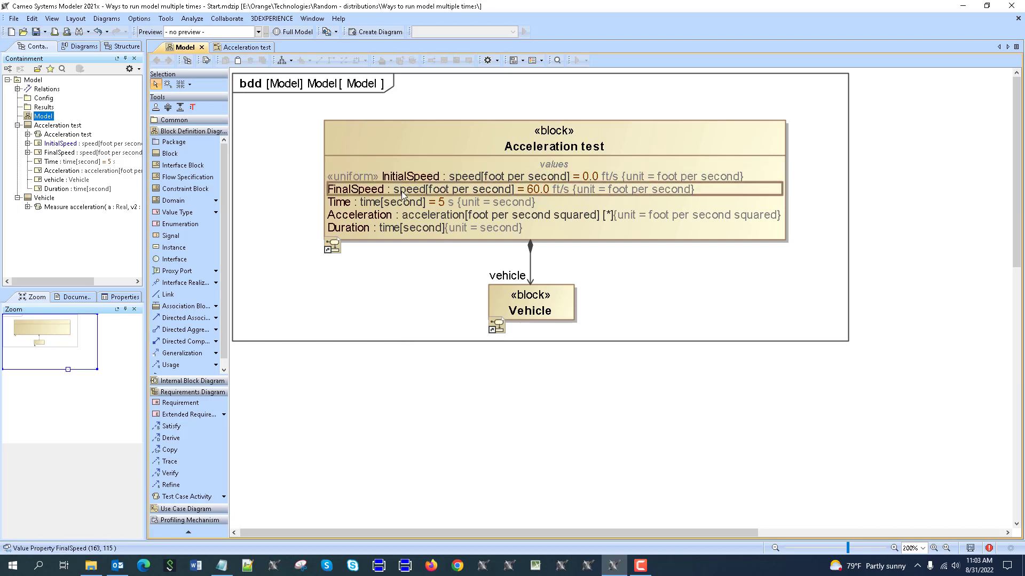
Set the uniform distribution of InitialSpeed to a Min of 0 and a Max of 2
double_click(354, 178)
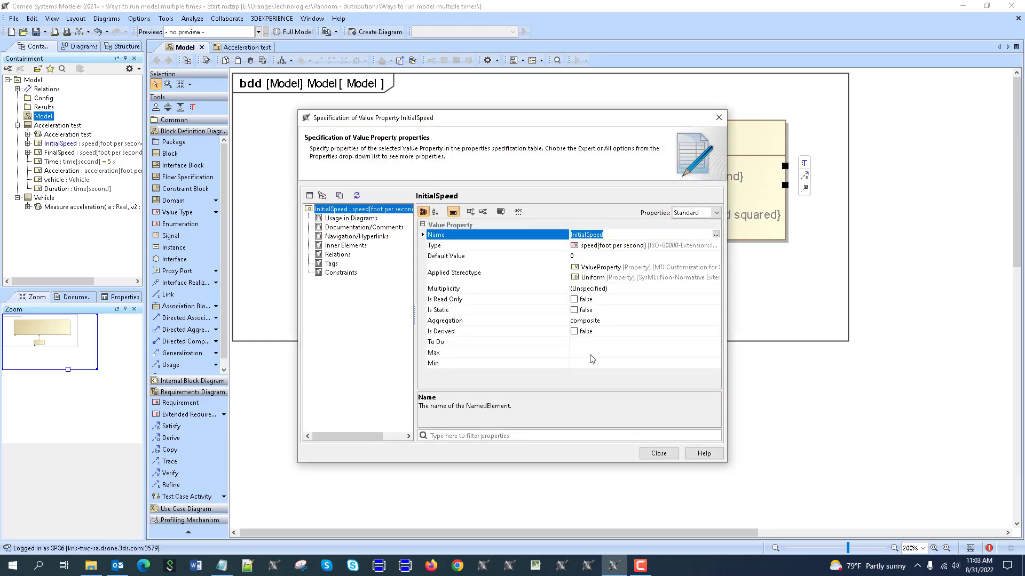
left_click(591, 364)
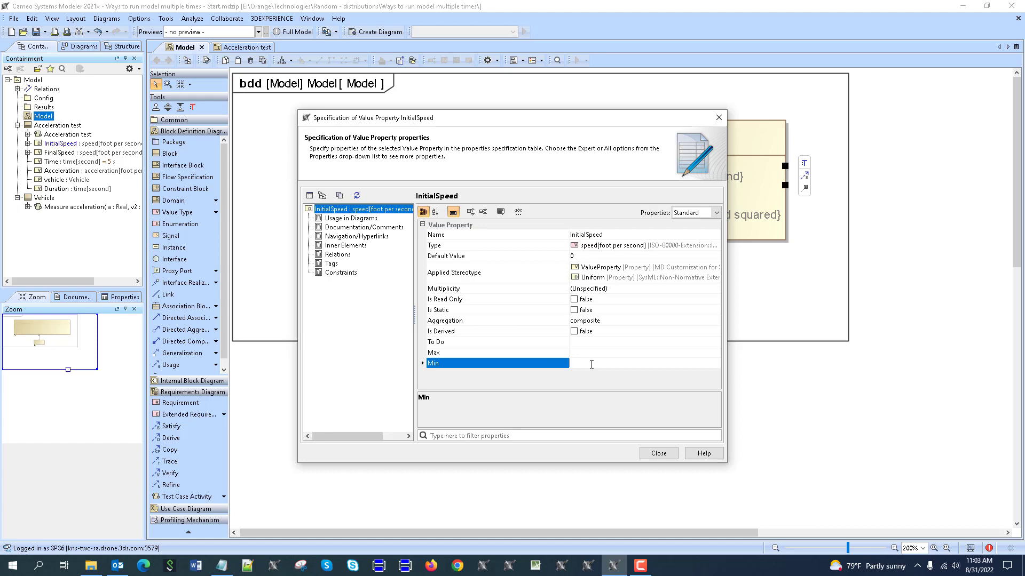
type("0")
left_click(589, 355)
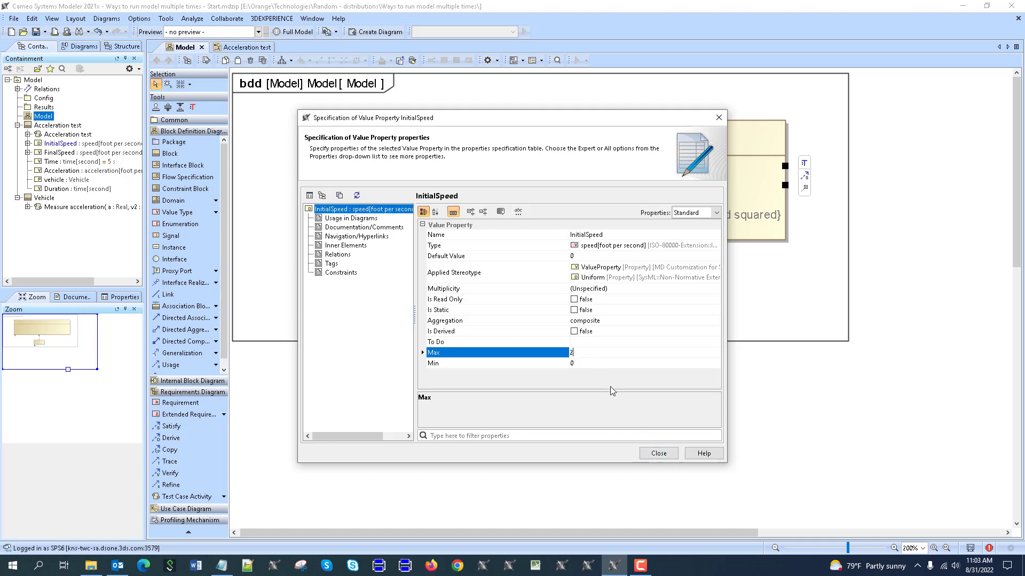
left_click(647, 452)
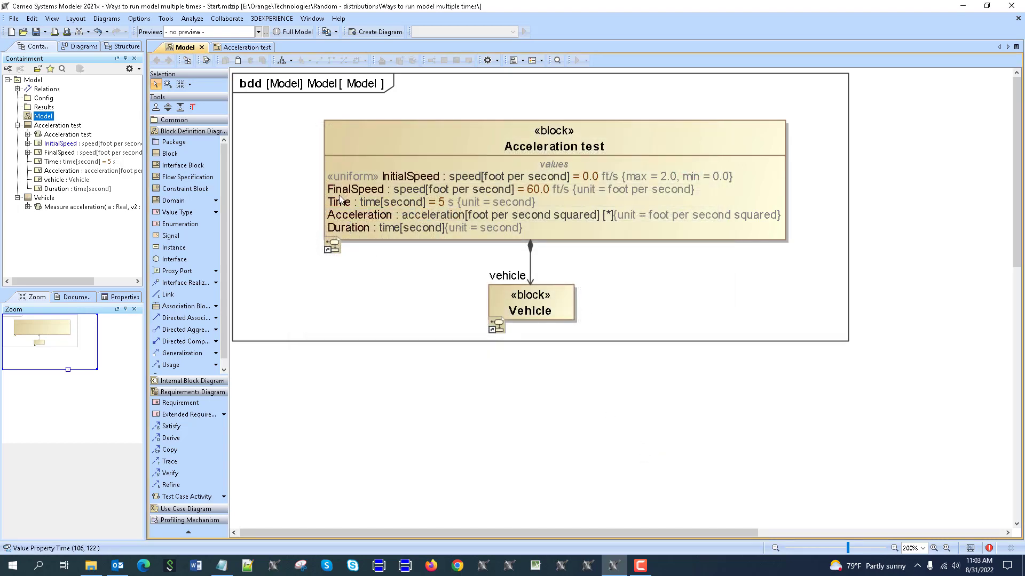
Apply the Normal property stereotype to the FinalSpeed value property of the Acceleration test block
double_click(338, 193)
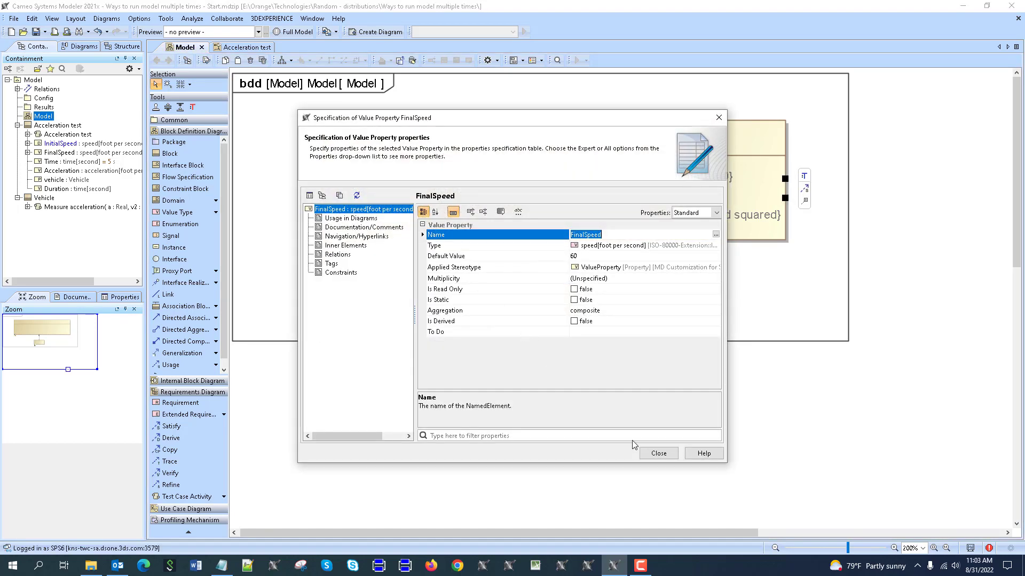
left_click(647, 453)
right_click(373, 192)
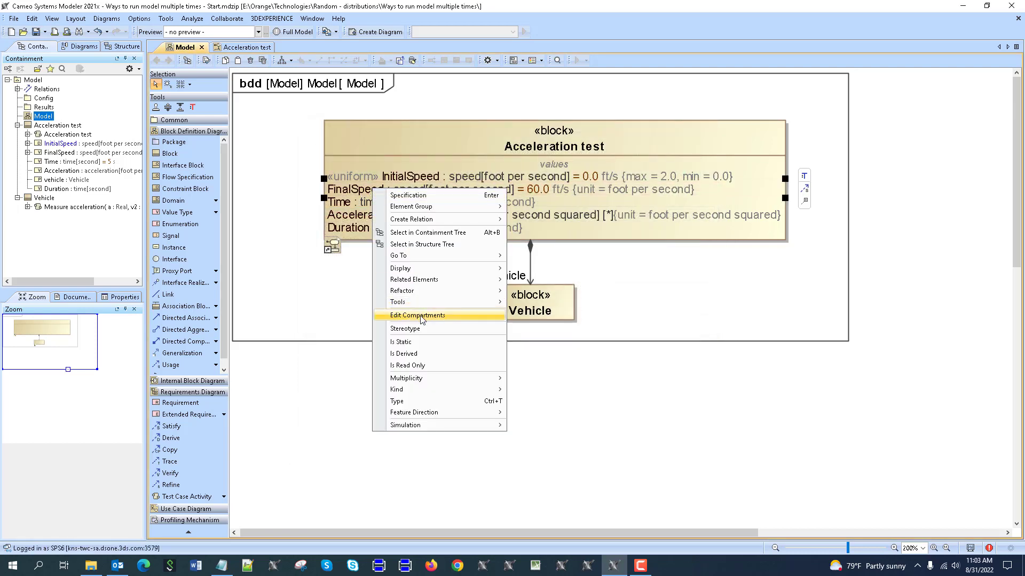
left_click(438, 328)
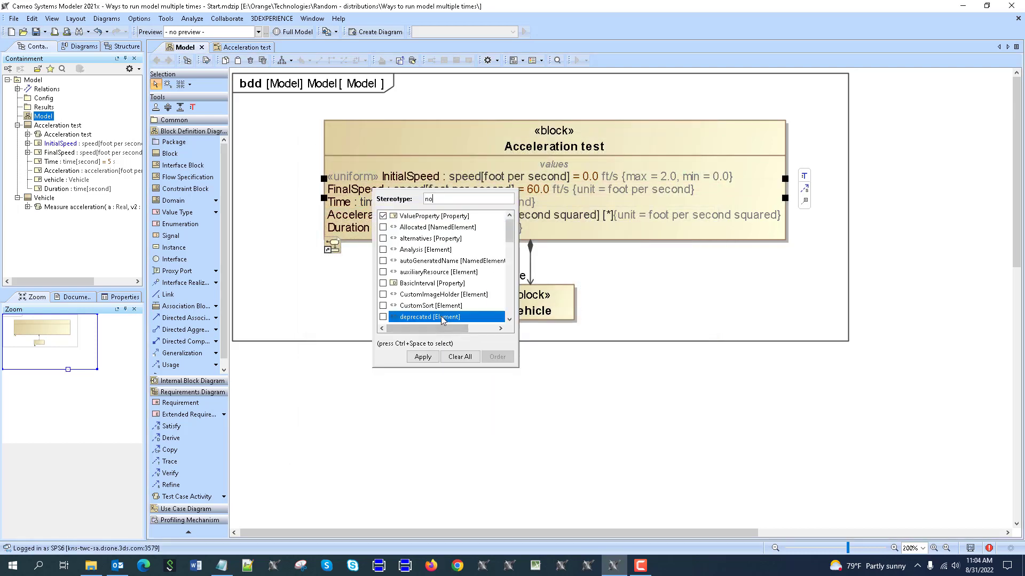
type("normal")
key("ctrl+space")
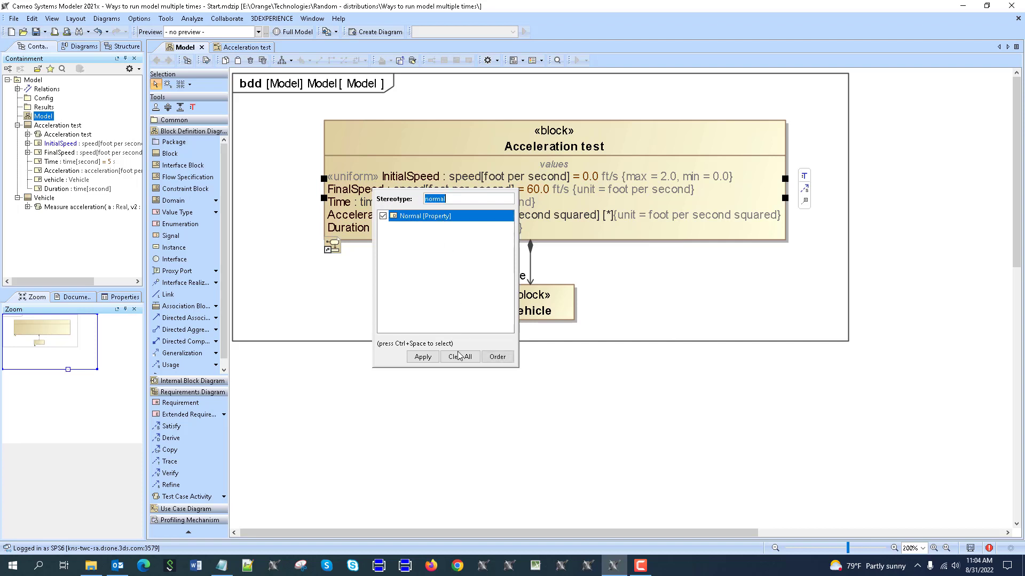
left_click(423, 357)
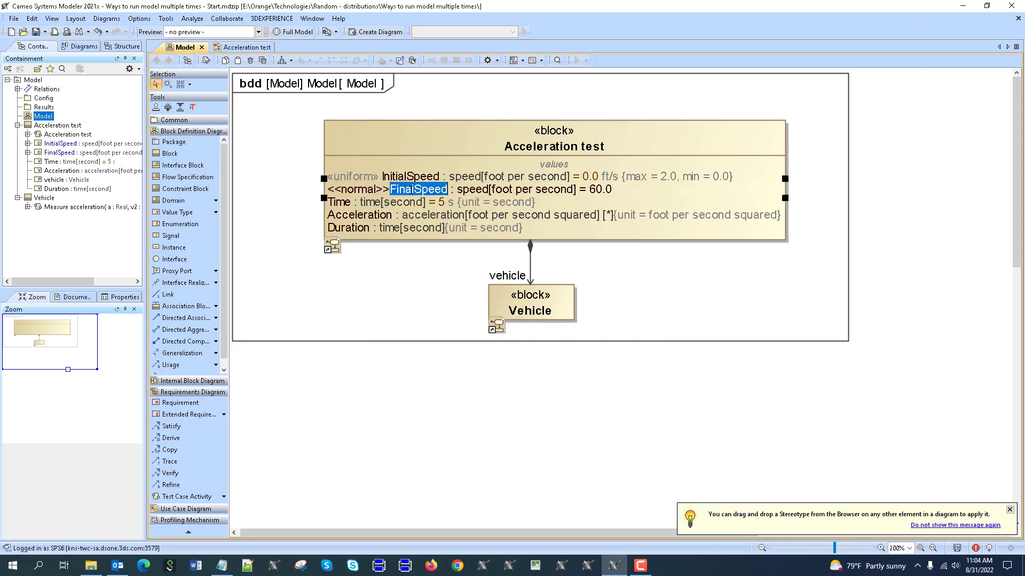
key("Return")
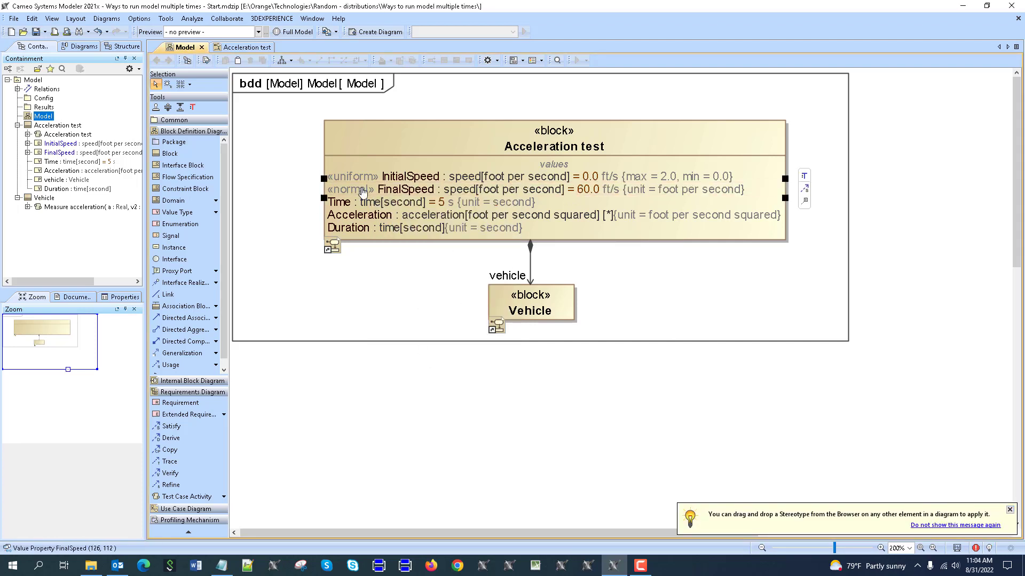
Set the normal distribution of FinalSpeed to a Mean of 60 and a Standard Deviation of 2
double_click(367, 185)
left_click(590, 353)
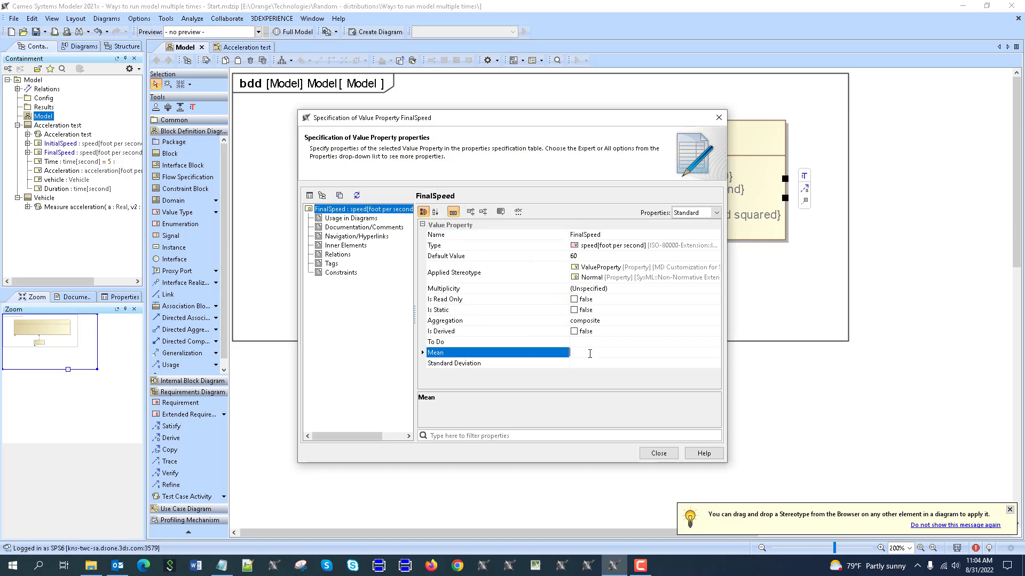
type("60")
left_click(588, 364)
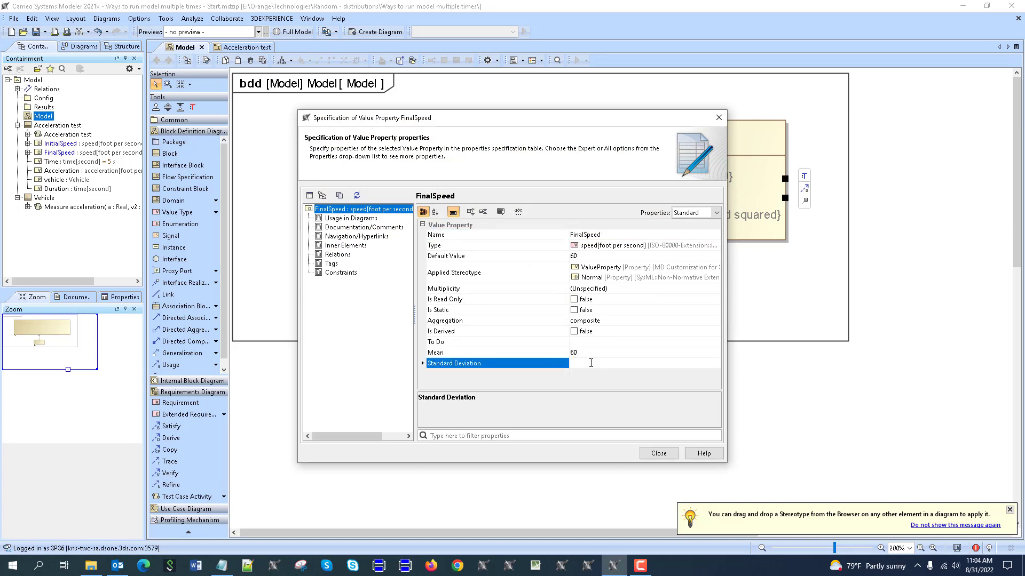
type("5")
key("BackSpace")
type("2")
left_click(647, 454)
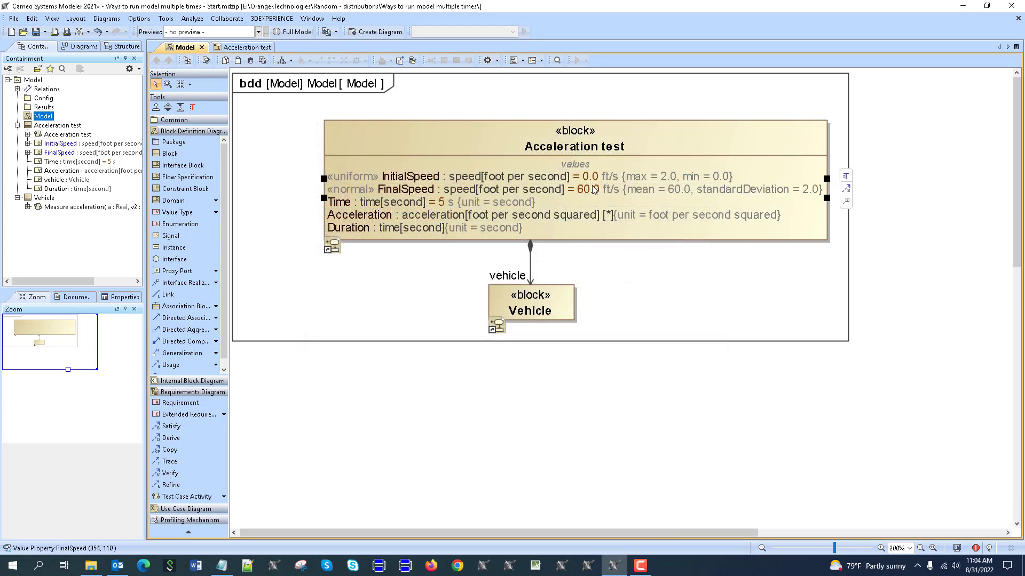
Run a simulation of the Acceleration test block from the block definition diagram
right_click(537, 137)
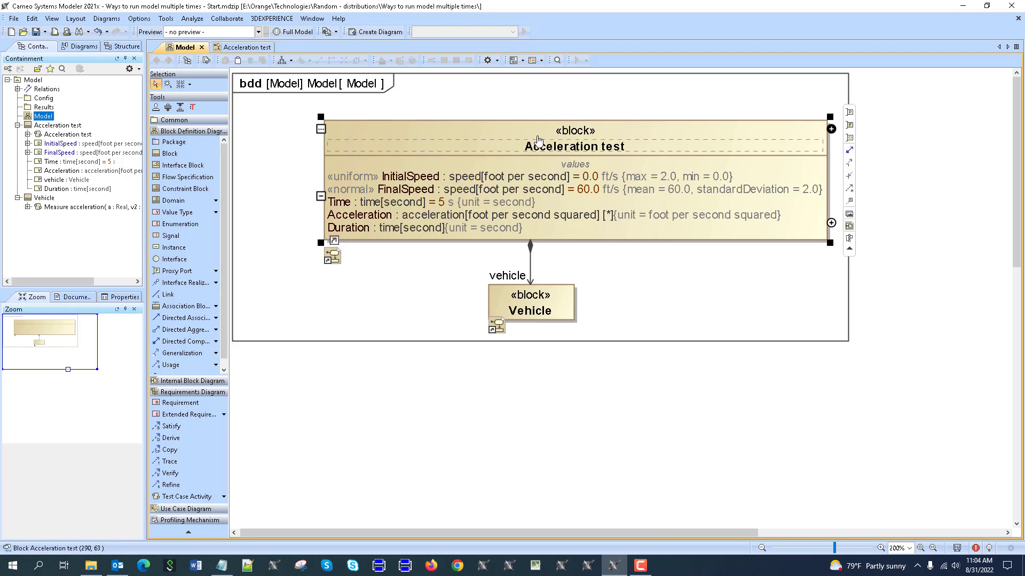
mouse_move(670, 313)
left_click(722, 314)
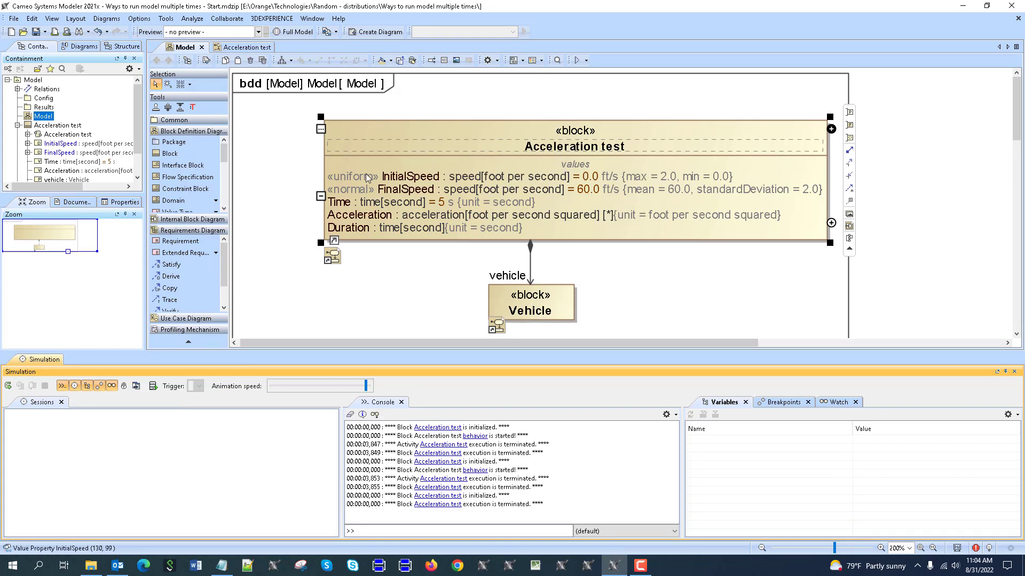
Clear the default values of the InitialSpeed and FinalSpeed value properties in their specifications
double_click(382, 178)
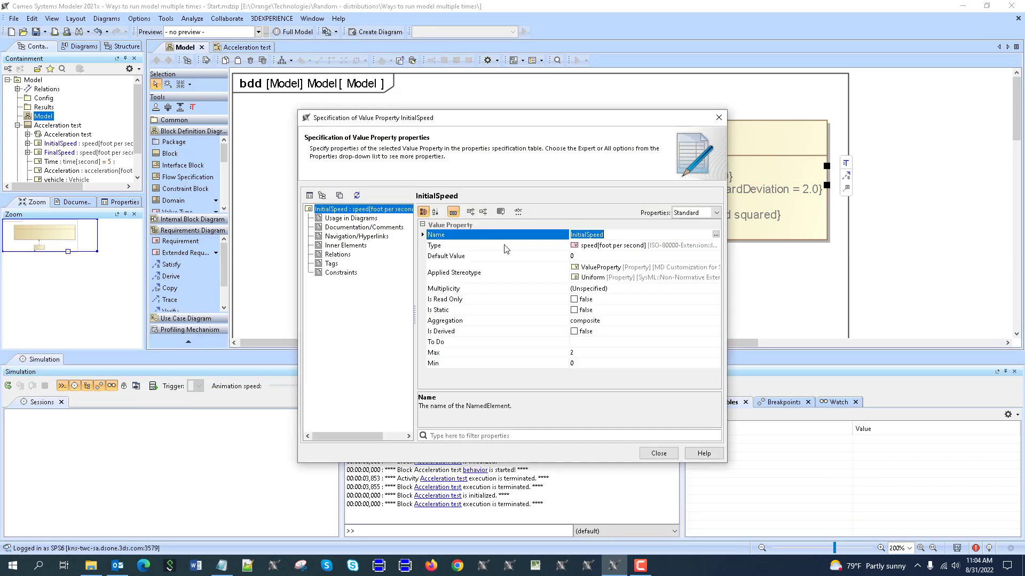
left_click(572, 256)
left_click(658, 453)
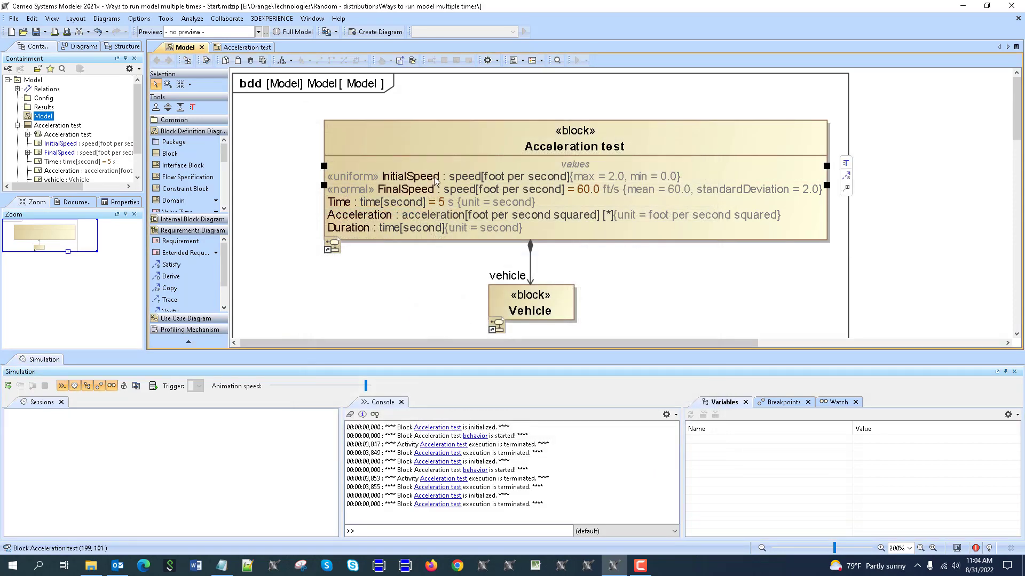
double_click(602, 189)
left_click(574, 255)
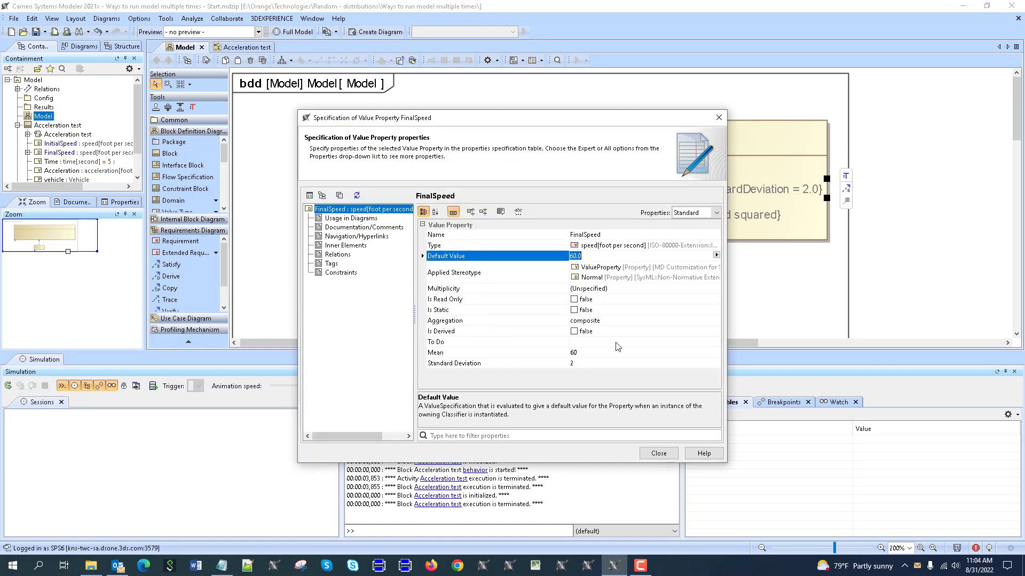
left_click(658, 453)
Start the Acceleration test simulation, terminate it, and start it again to compare the generated speed values
left_click(9, 386)
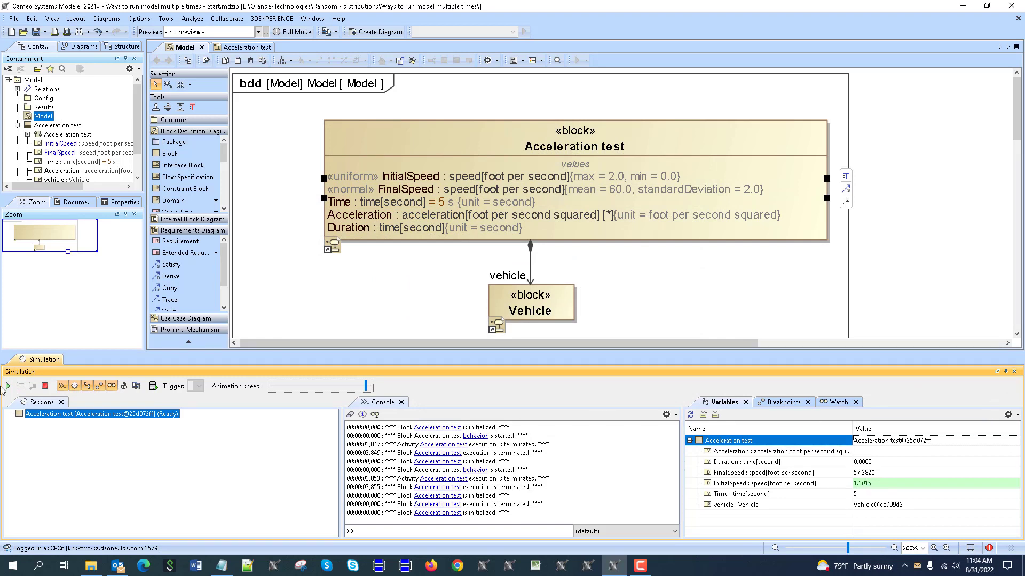
left_click(45, 386)
left_click(12, 388)
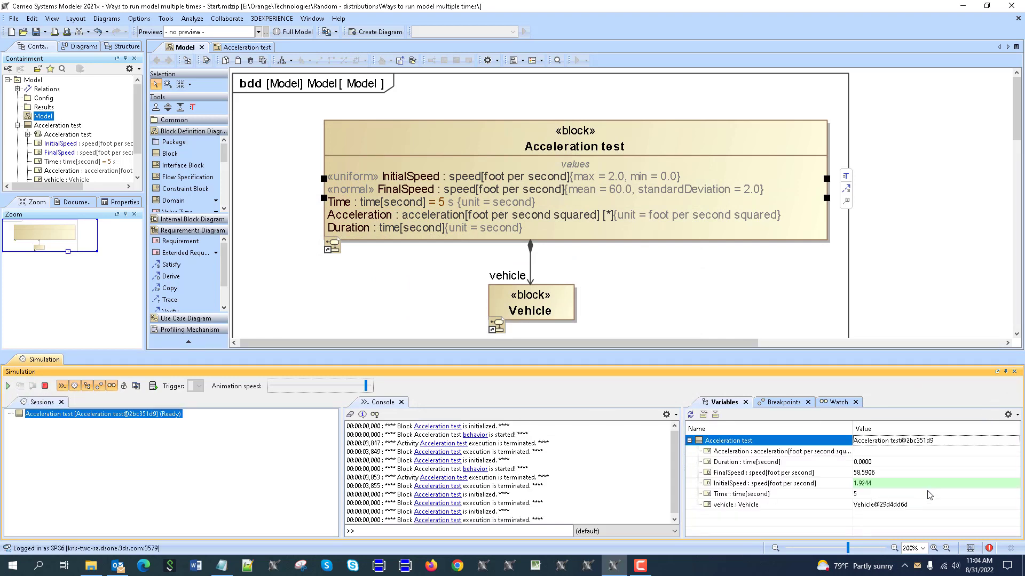
Close the simulation pane and change the Time value property's default value to an Opaque Expression in its specification
left_click(1014, 372)
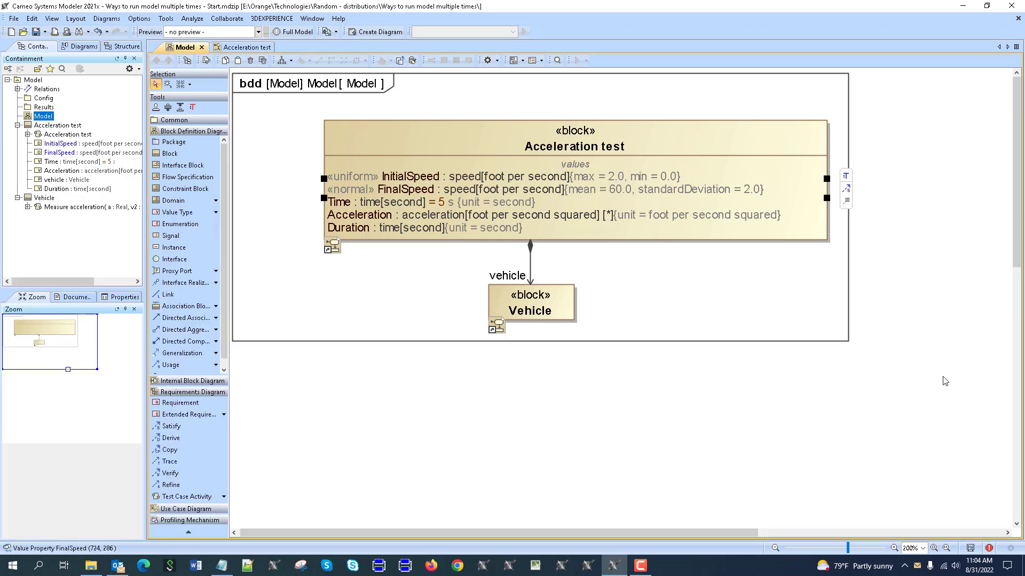
left_click(699, 320)
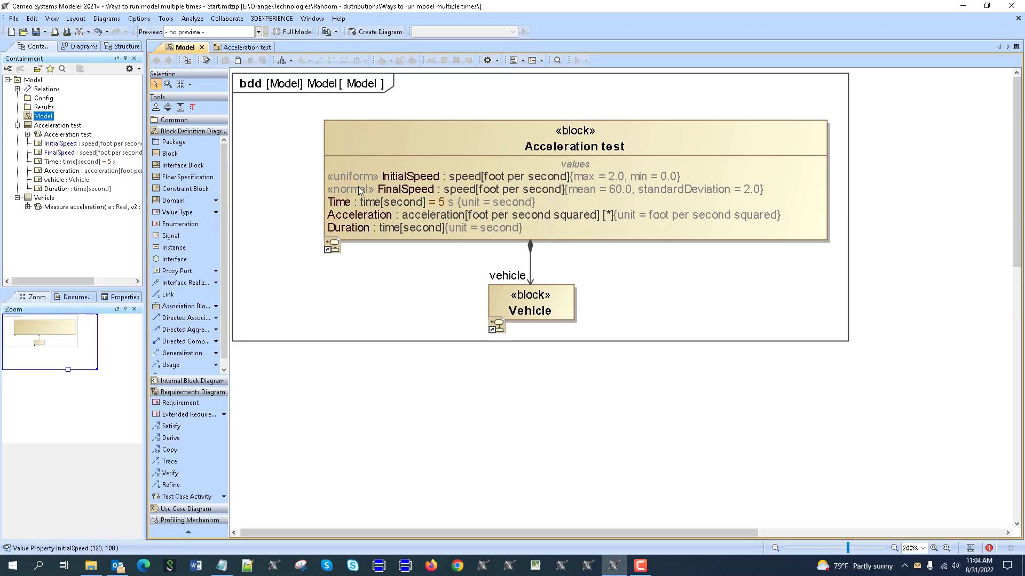
double_click(339, 208)
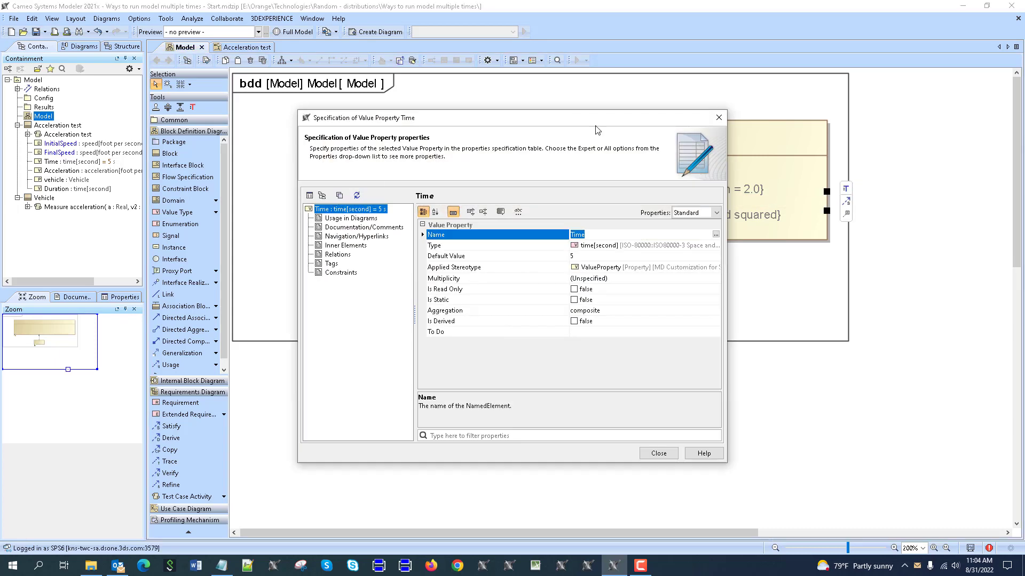
left_click_drag(619, 118, 362, 215)
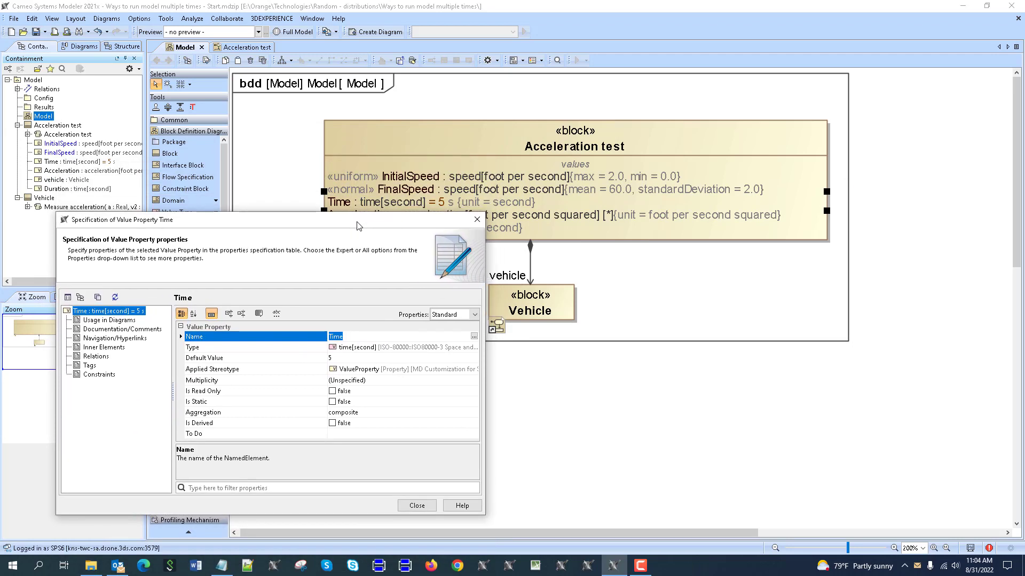
left_click(342, 357)
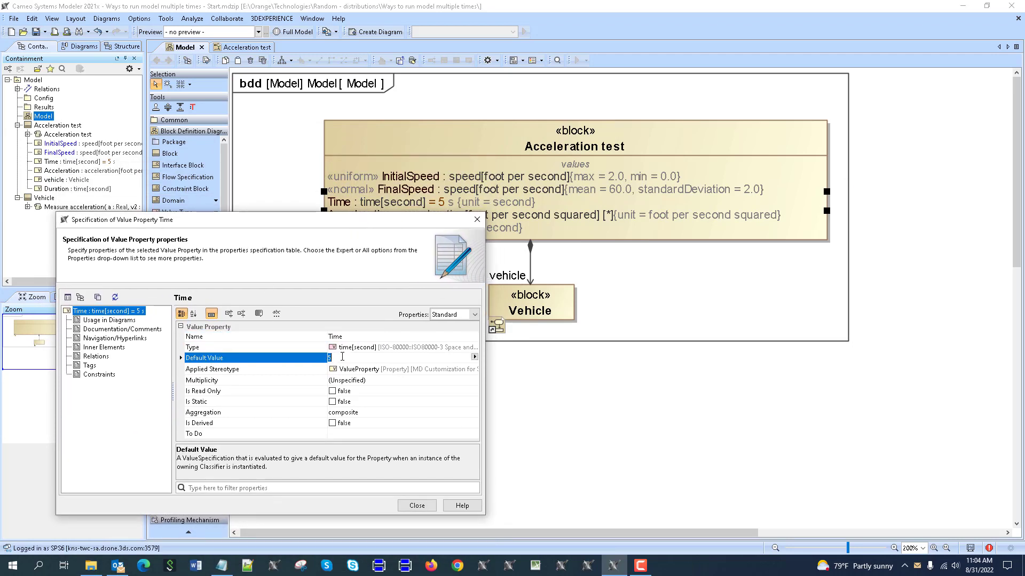
left_click(474, 356)
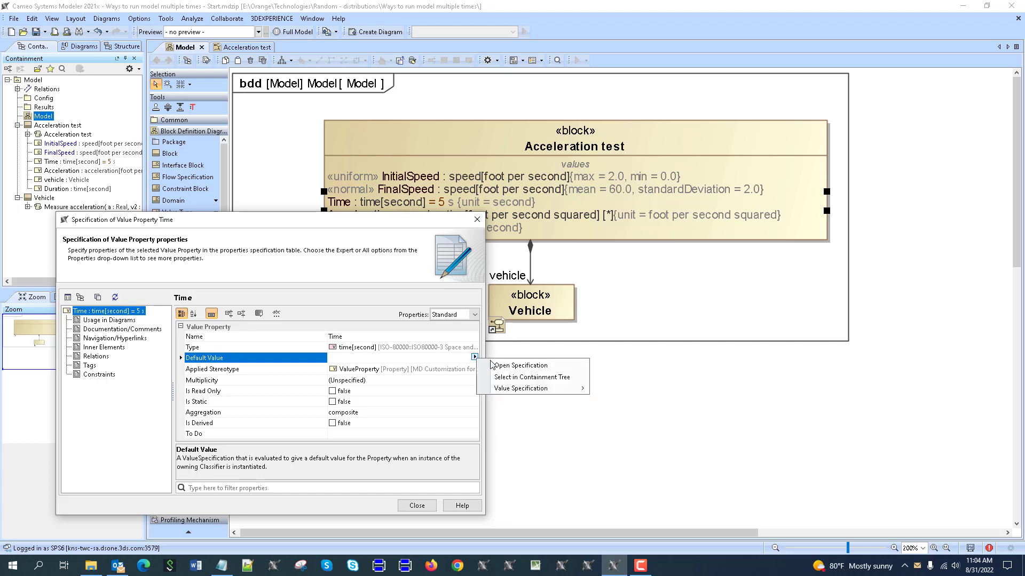
mouse_move(588, 392)
left_click(639, 399)
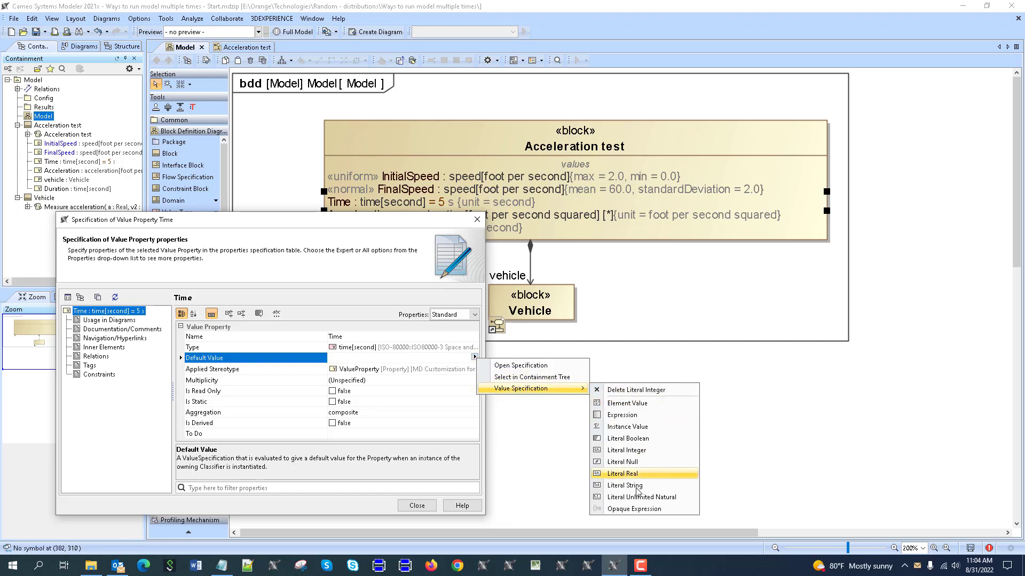
left_click(631, 510)
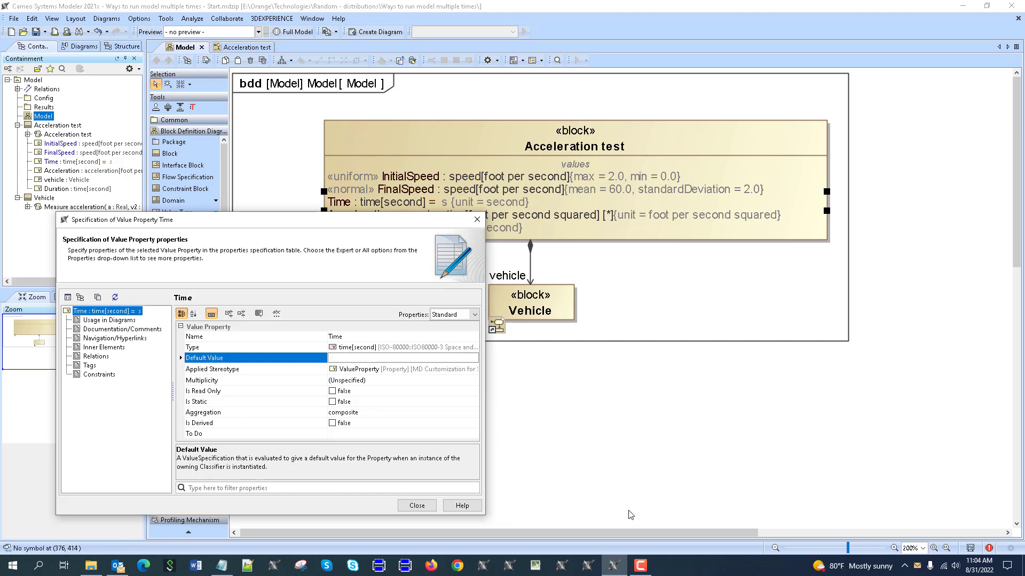
Open the default value editor of the Time property and set its language to JavaScript Rhino
left_click(344, 360)
left_click(473, 359)
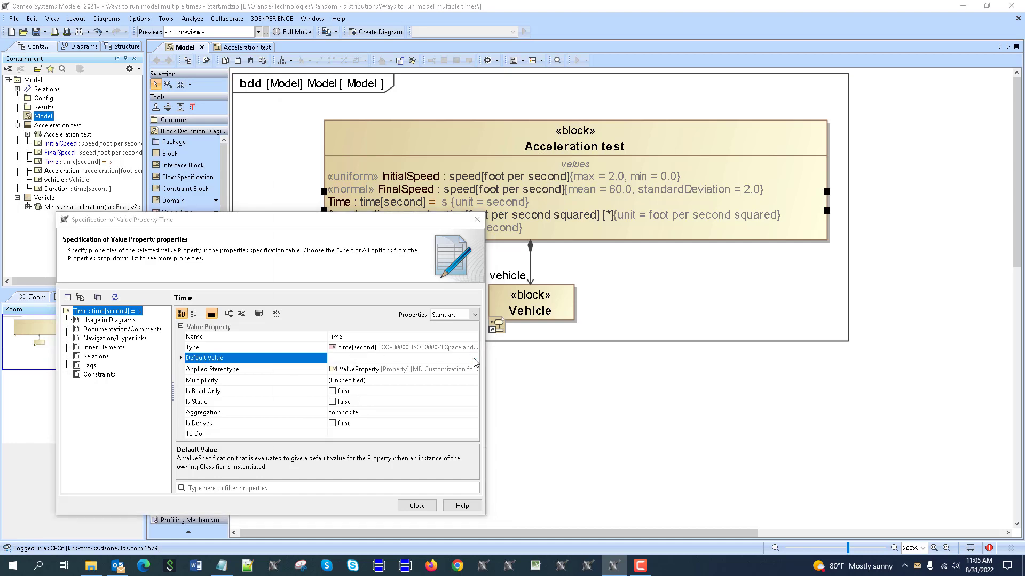
left_click_drag(632, 85, 843, 122)
left_click(591, 205)
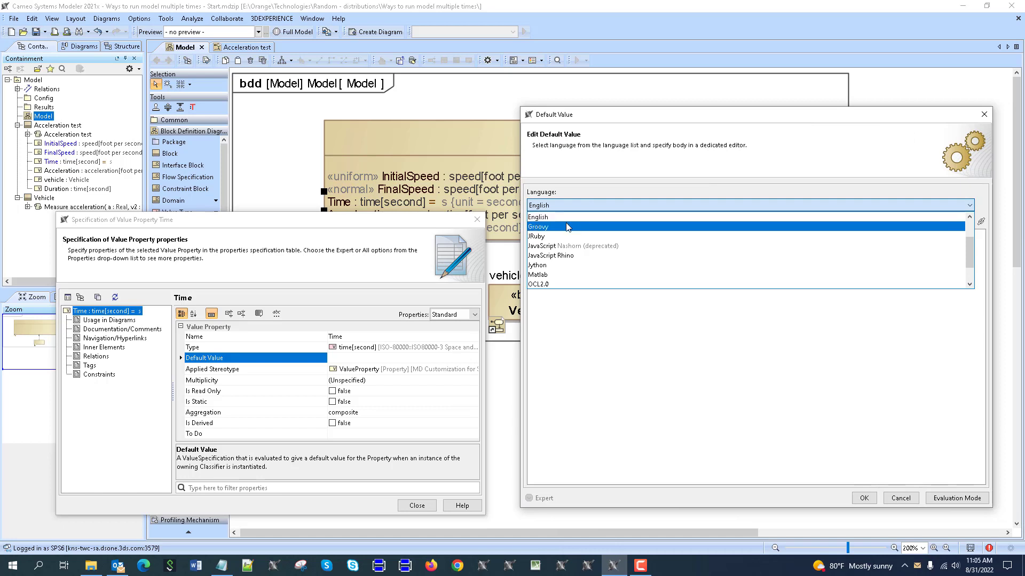
left_click(555, 256)
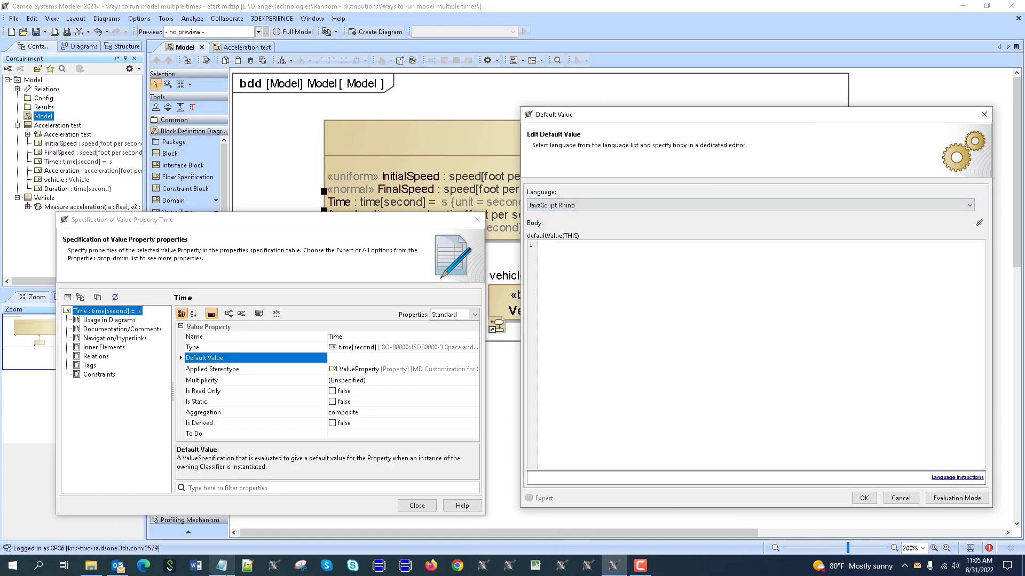
Copy the random expression from Notepad into the Time default value's body as random=Math.floor(Math.random()*10)+1 and close the specification
left_click(221, 566)
left_click_drag(417, 465, 274, 463)
key("ctrl+c")
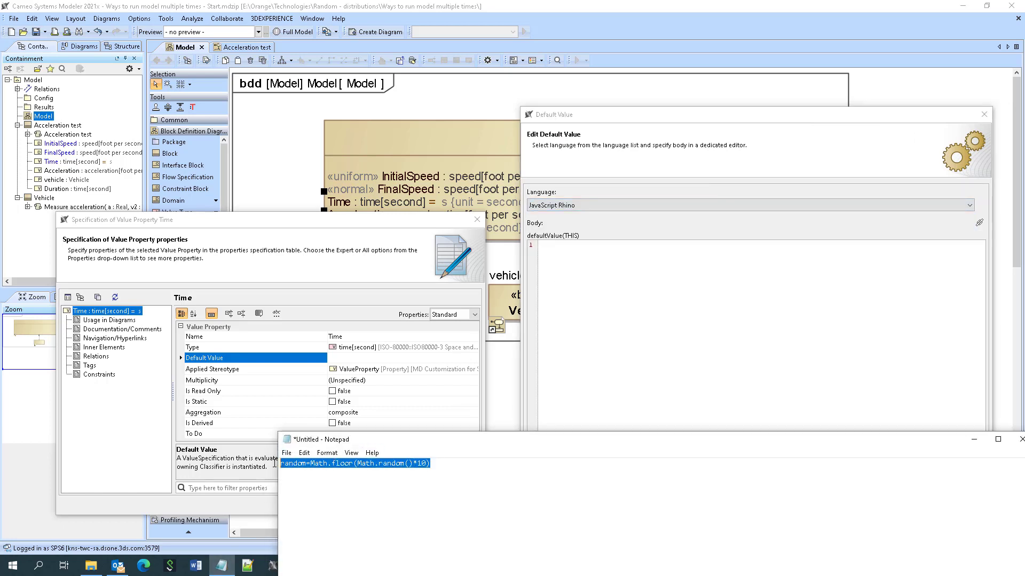
left_click(580, 302)
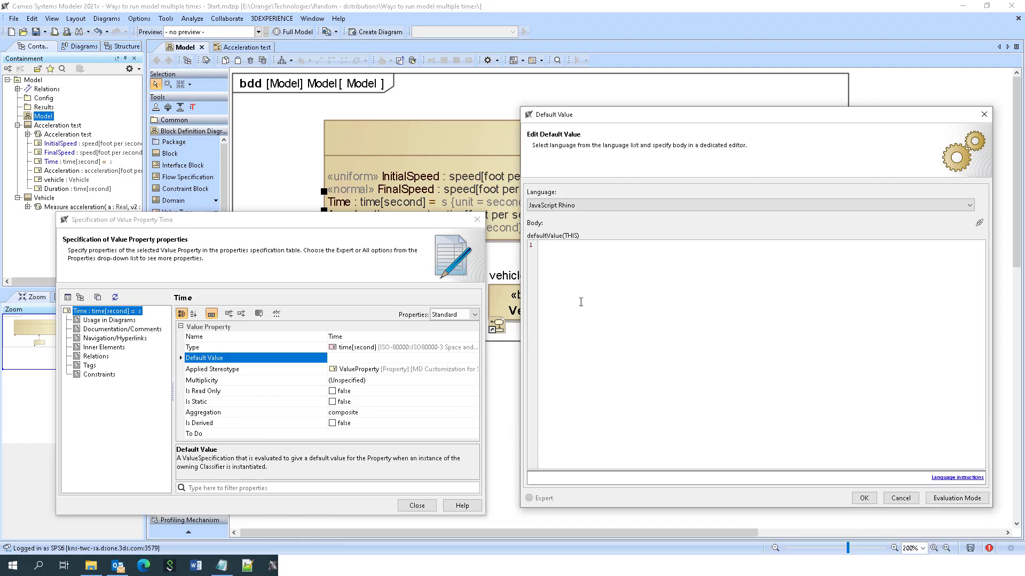
key("ctrl+v")
left_click(861, 495)
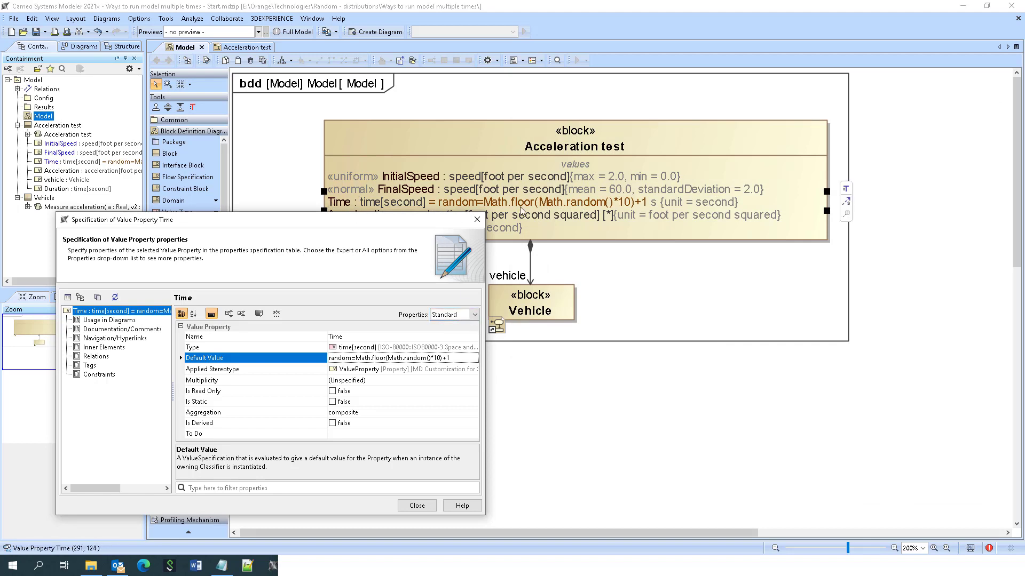
left_click(417, 506)
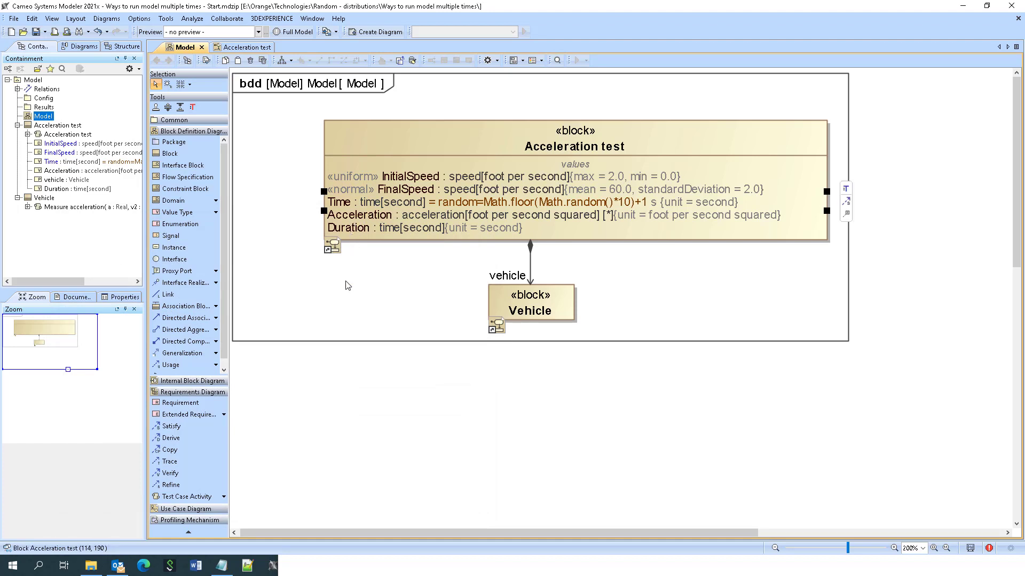
Run a new simulation of the Acceleration test block, terminating the execution in progress, and close the simulation pane
left_click(352, 318)
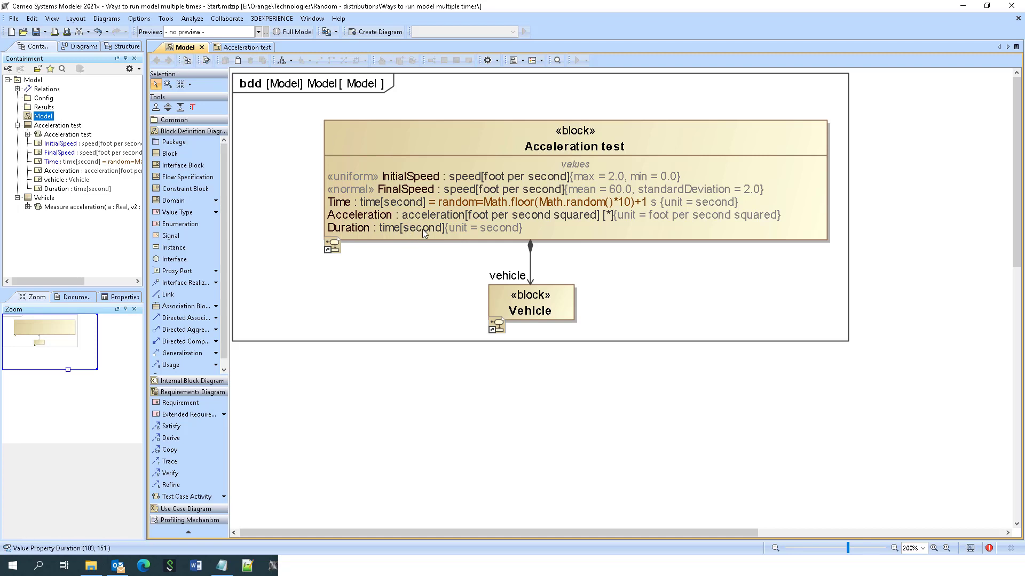
right_click(451, 135)
mouse_move(560, 313)
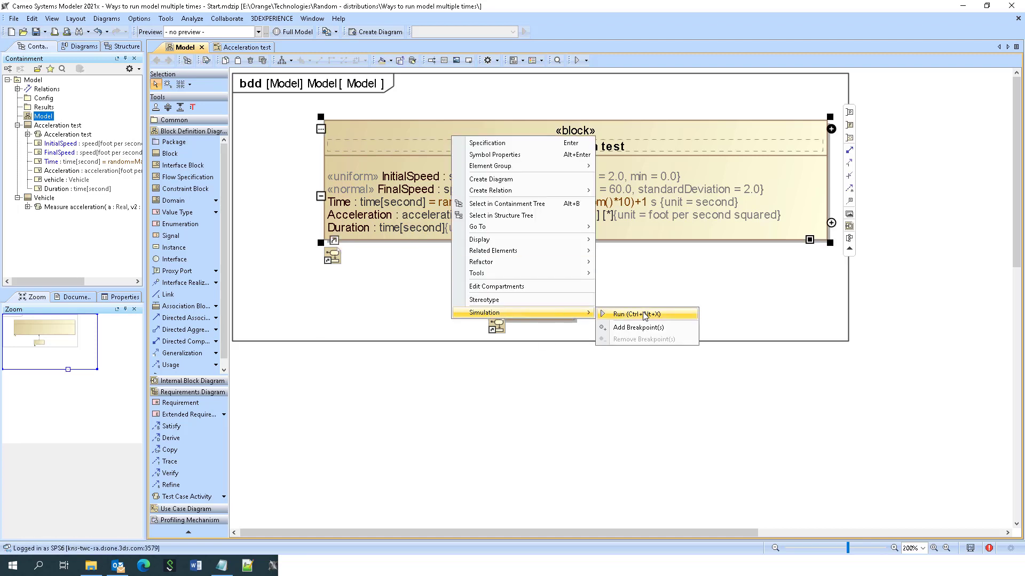
left_click(644, 315)
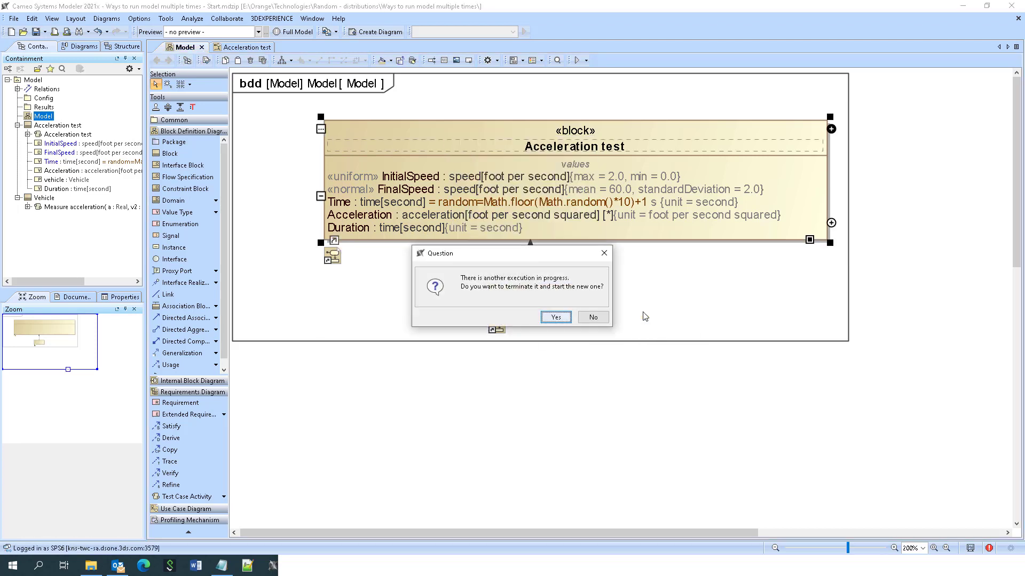
left_click(554, 318)
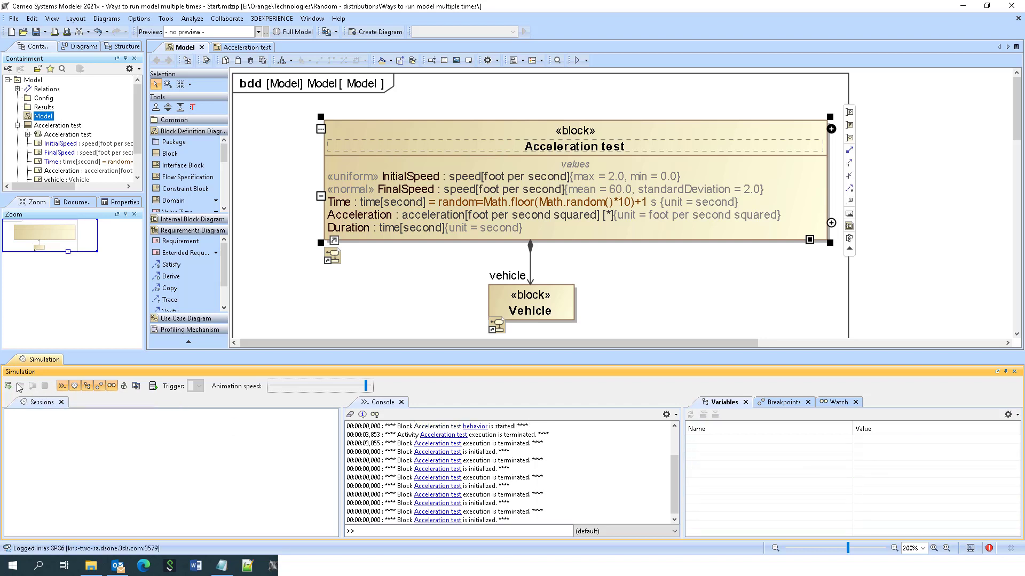
left_click(1014, 372)
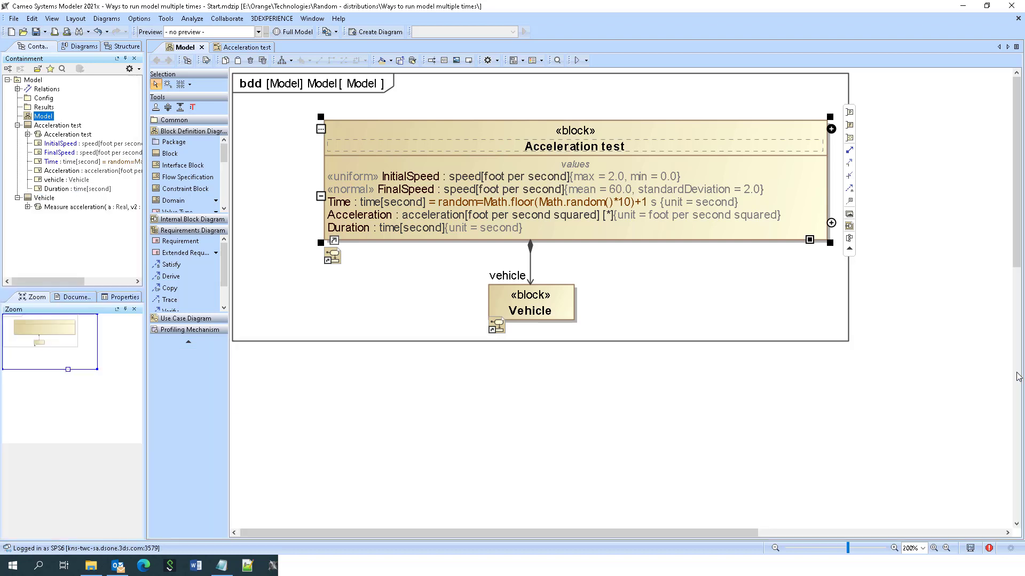
Add a Duration Constraint of 0s..5s to the Measure acceleration action in the Acceleration test activity diagram
left_click(240, 47)
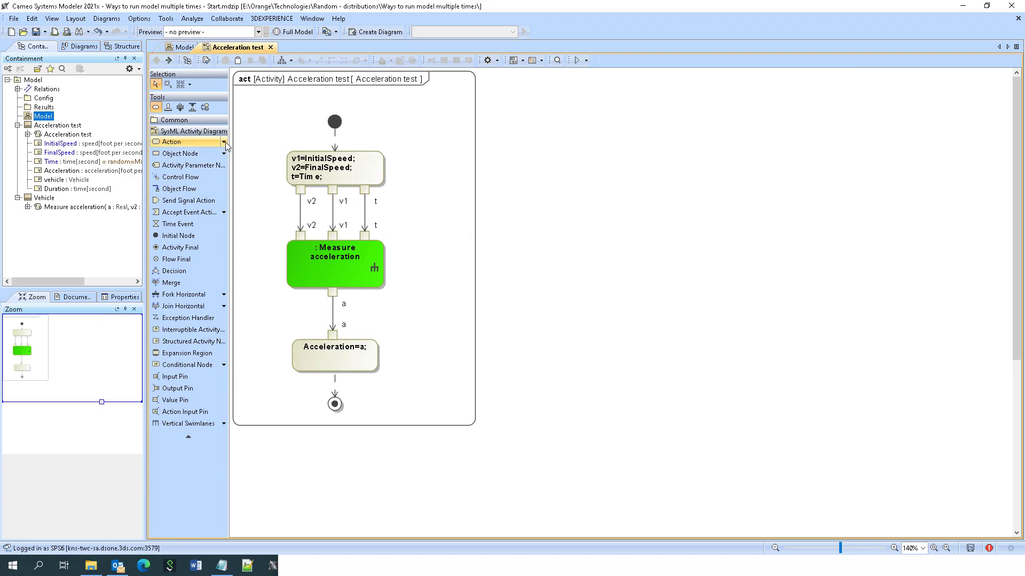
left_click(206, 131)
left_click(203, 120)
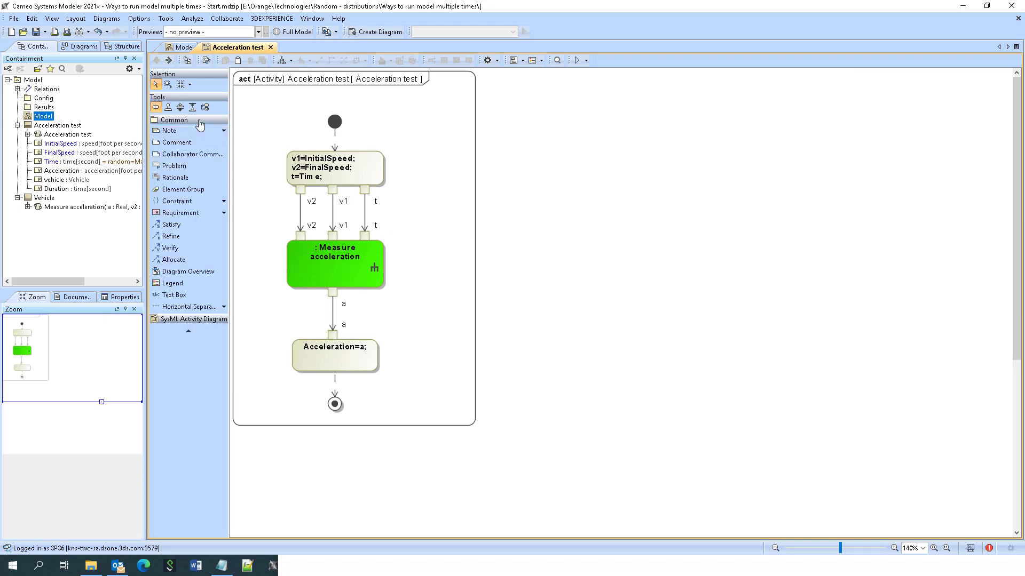
left_click(224, 201)
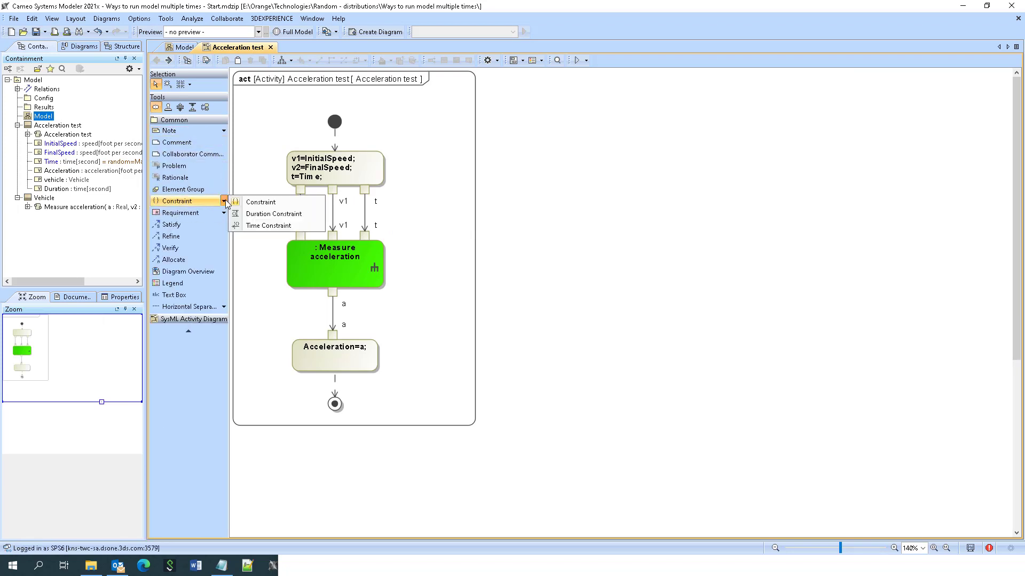
left_click(256, 211)
left_click(341, 282)
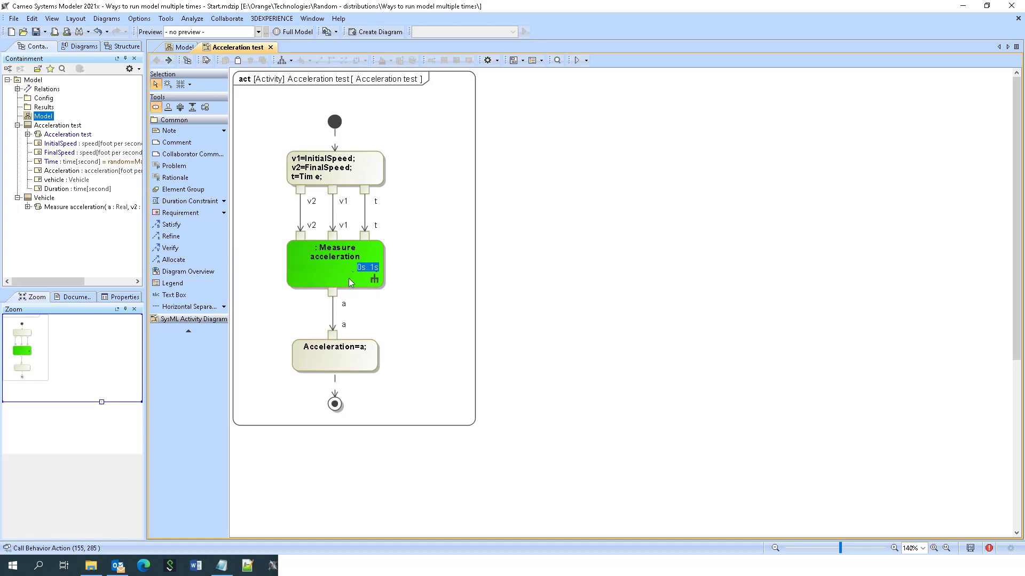
type("0s..5s")
key("Return")
Add the line Duration=simtime; to the body of the Acceleration=a; opaque action
left_click(357, 351)
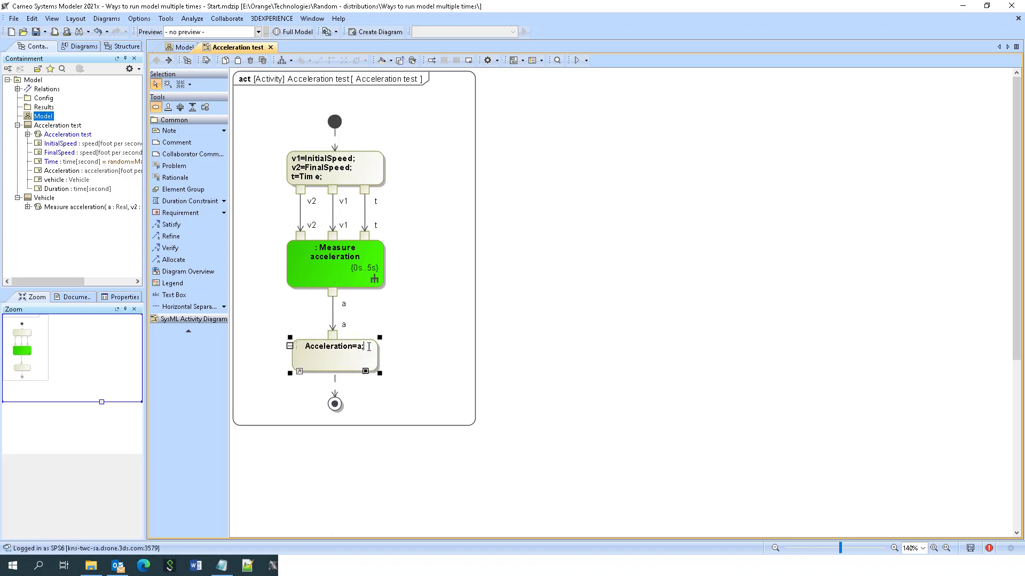
key("Return")
type("Dura")
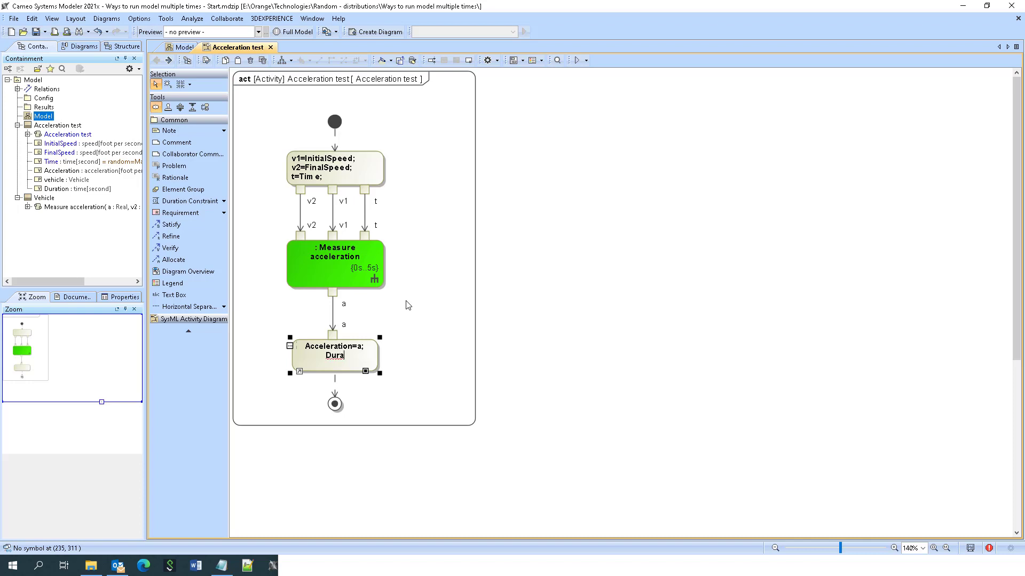
type("tion=simtime;")
left_click(399, 300)
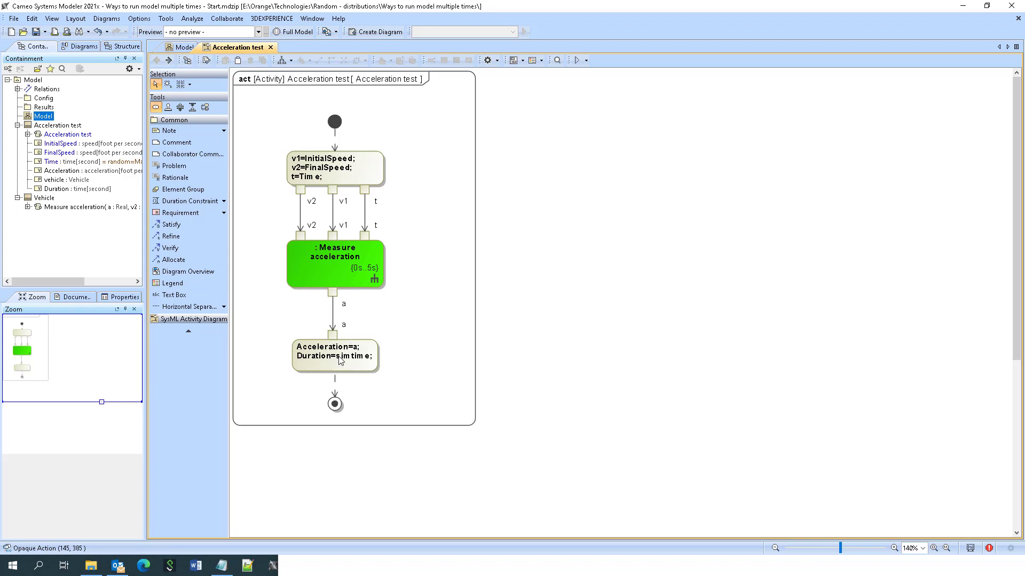
Check the Duration property in the Model diagram, run the Acceleration test activity with context to examine its variables, and close the simulation pane
left_click(191, 48)
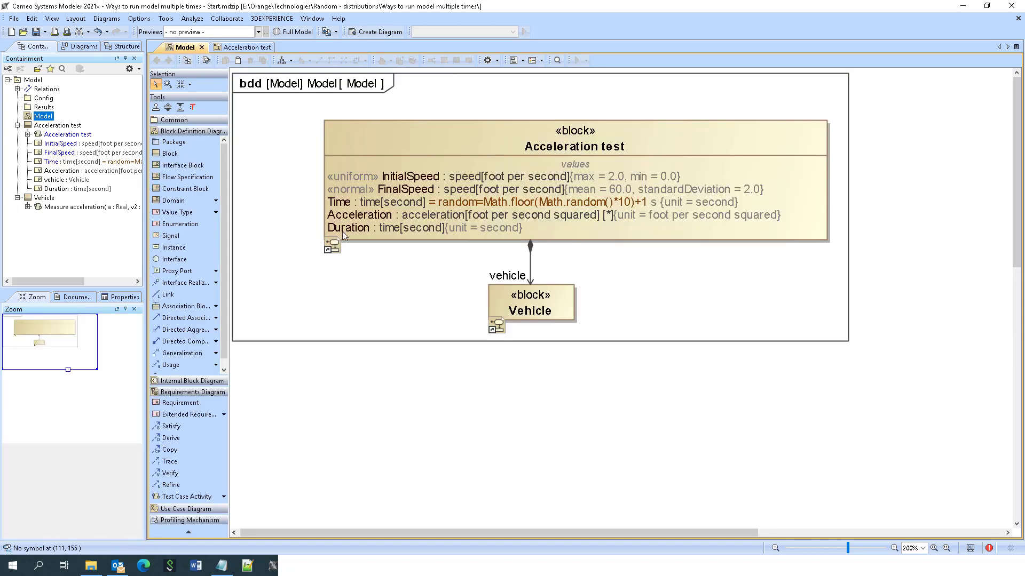
left_click(247, 48)
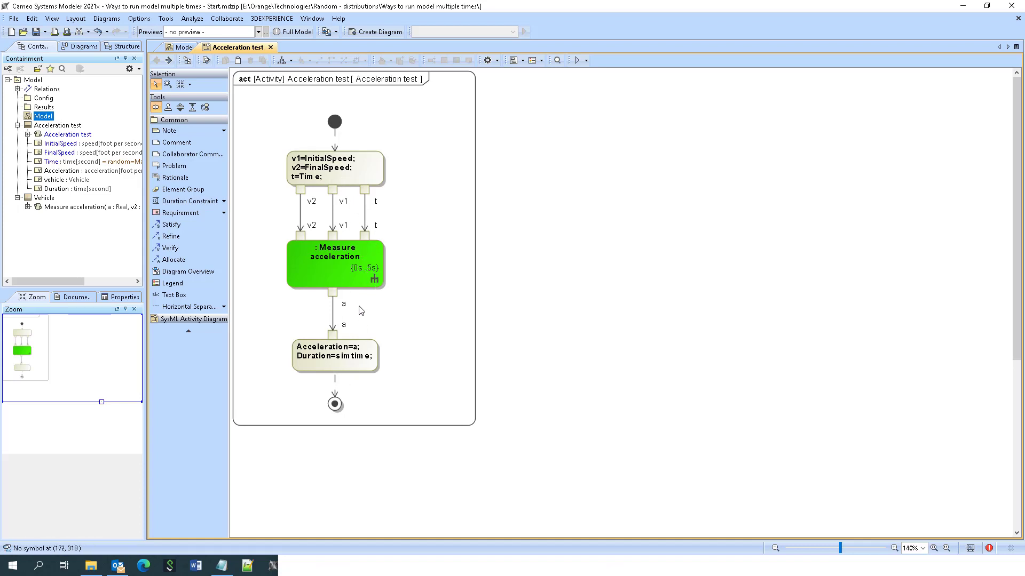
left_click(586, 61)
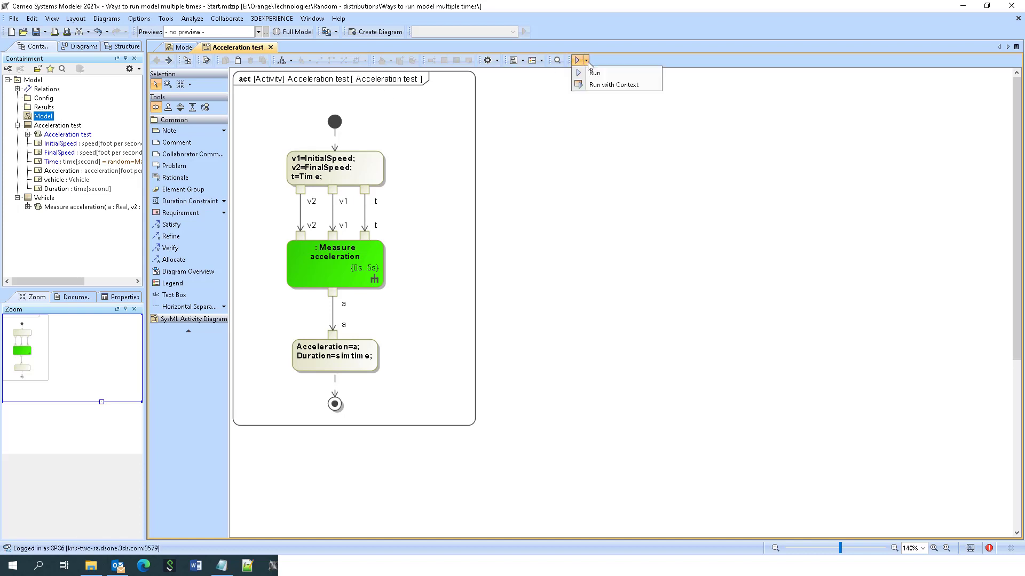
left_click(601, 85)
left_click(553, 319)
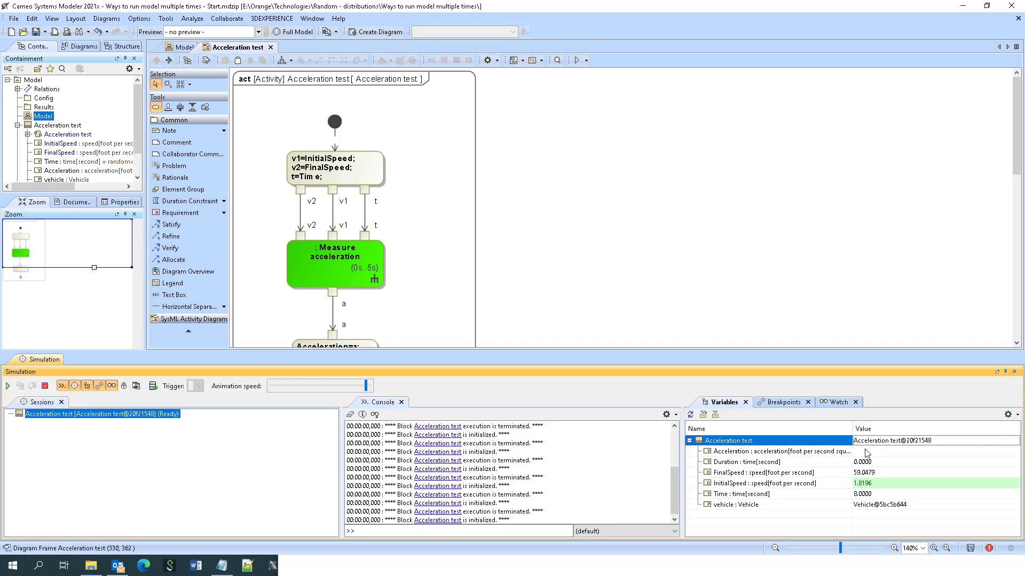
left_click(8, 387)
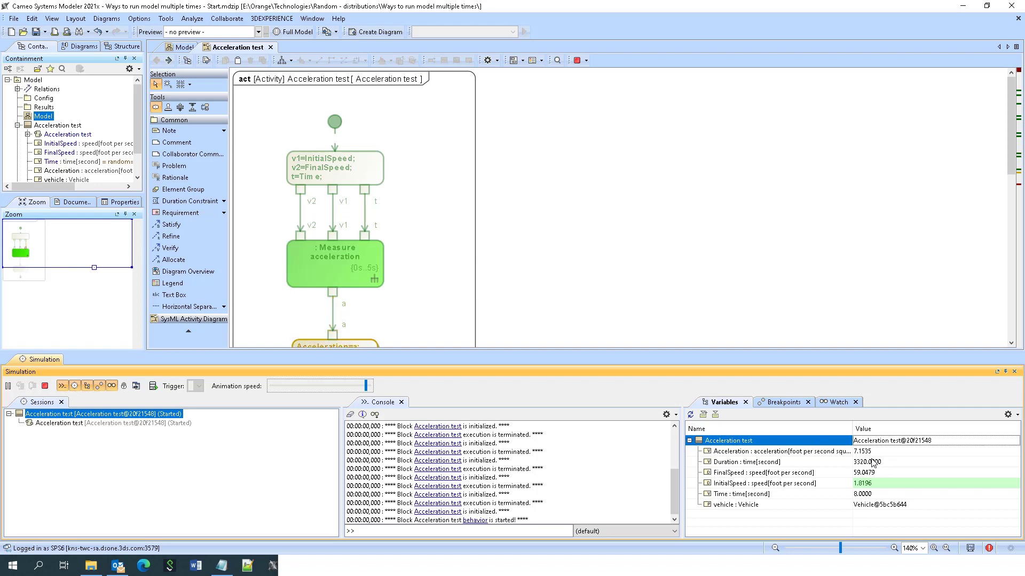
left_click(1013, 371)
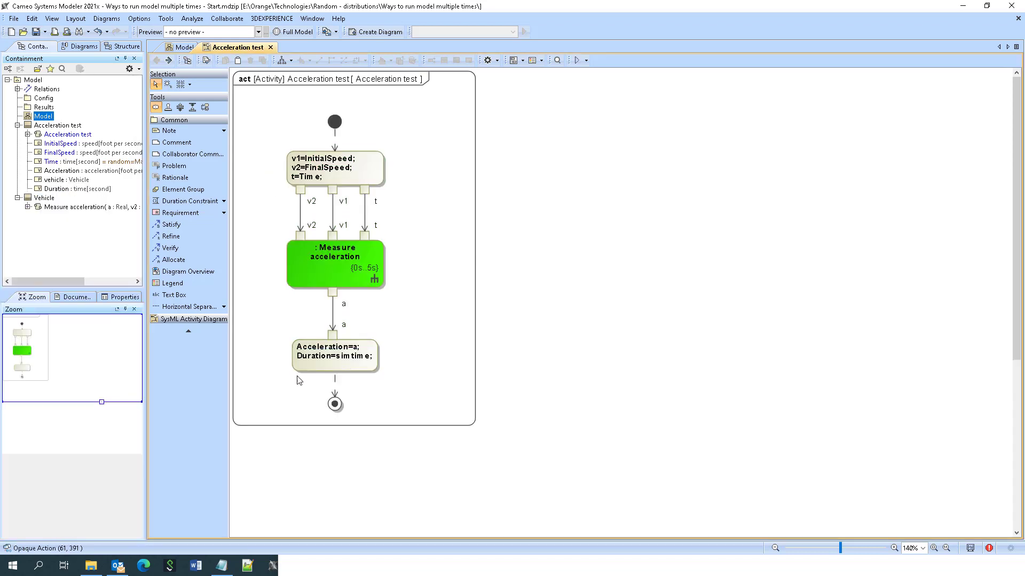
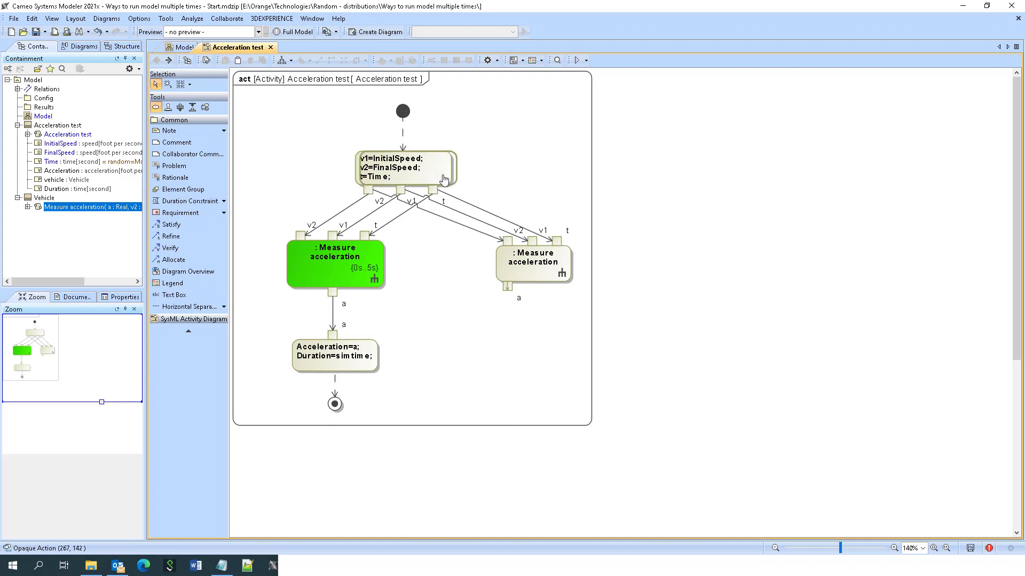
Move the speed-assignment opaque action and the initial node to centre them above the two Measure acceleration actions
left_click_drag(403, 163, 439, 163)
left_click_drag(420, 116, 453, 117)
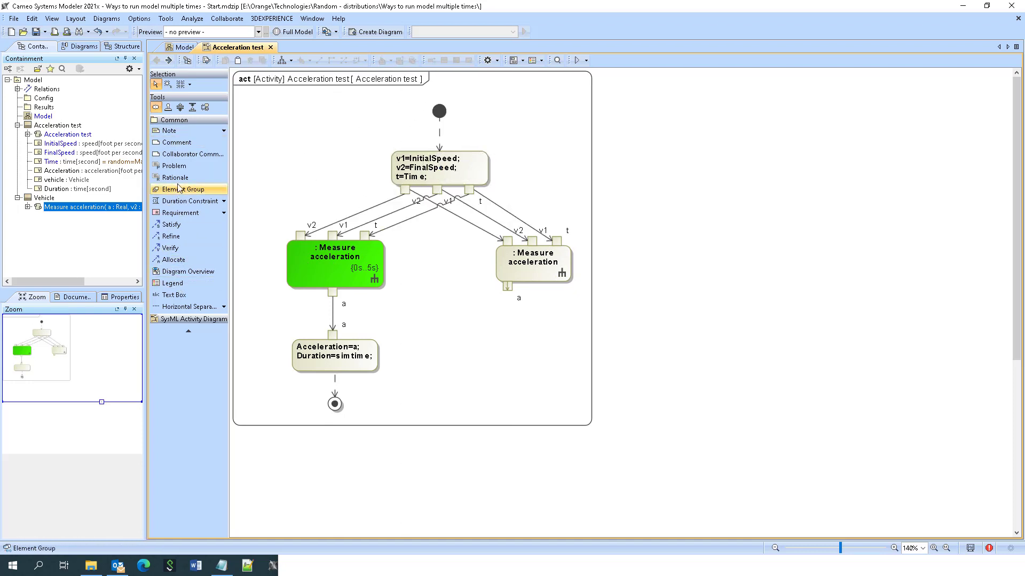
Connect the second Measure acceleration action's a output pin to the Acceleration=a; action's input pin with a straight object flow
left_click(507, 291)
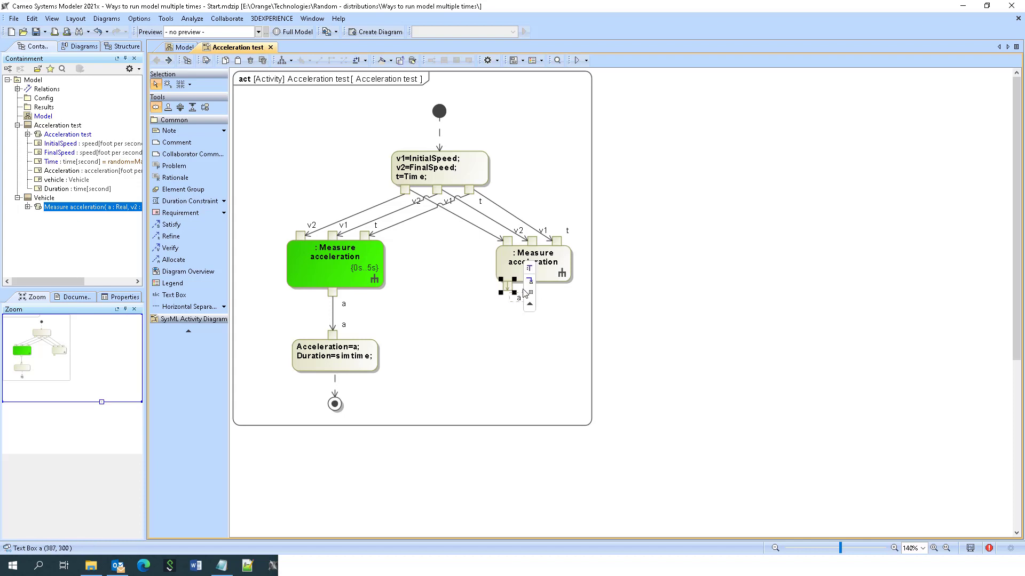
left_click_drag(524, 304, 332, 333)
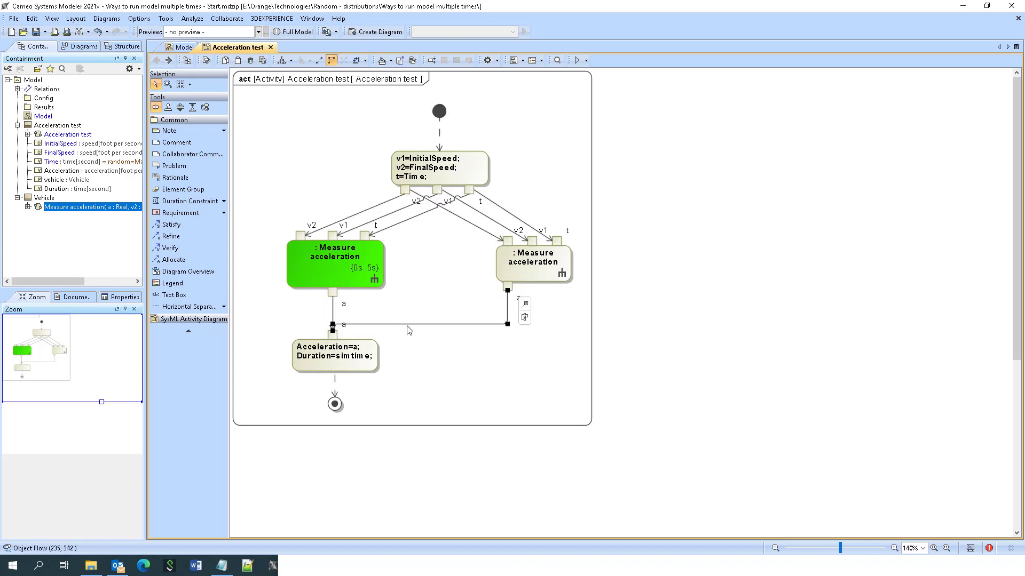
left_click(319, 60)
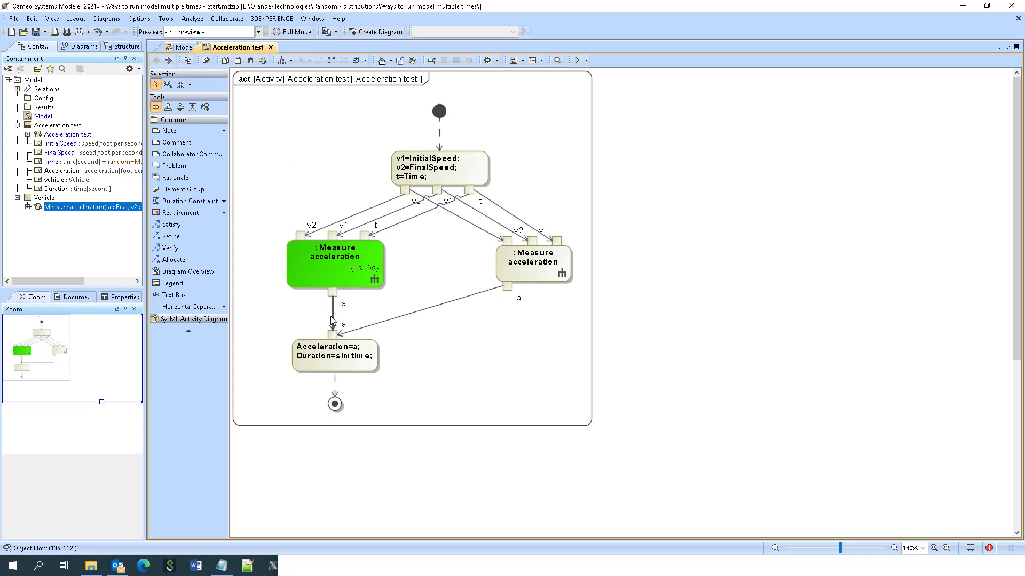
left_click(332, 315)
left_click(331, 60)
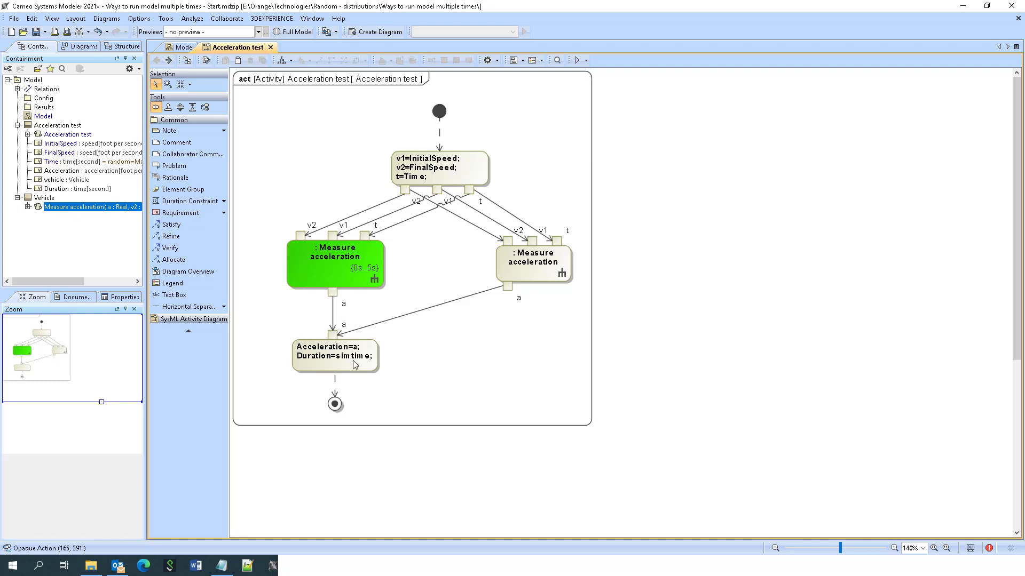
Centre the Acceleration=a; action and the final node between the two Measure acceleration actions, and straighten the green action's object flow
left_click_drag(355, 366, 447, 363)
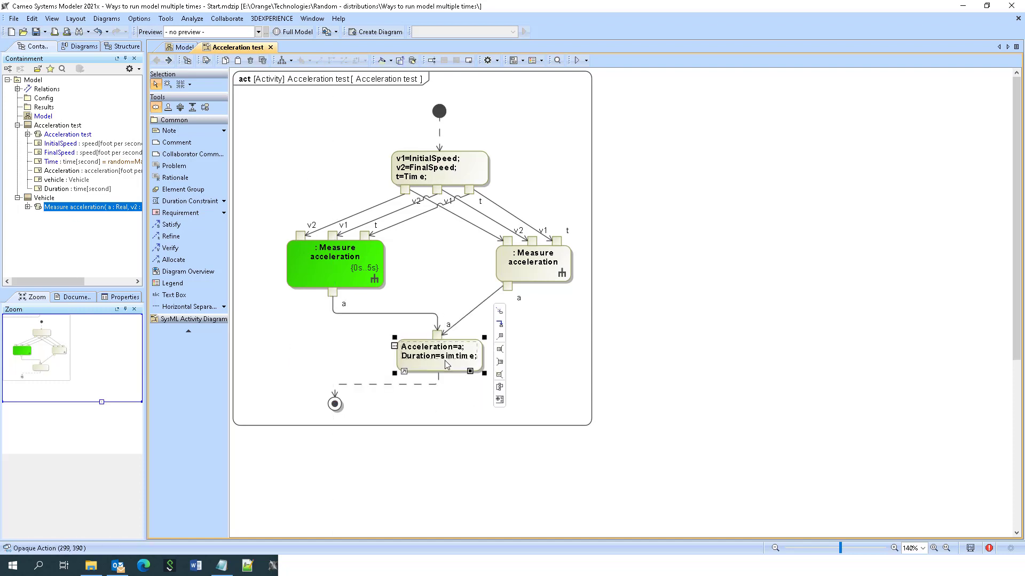
left_click_drag(335, 404, 439, 404)
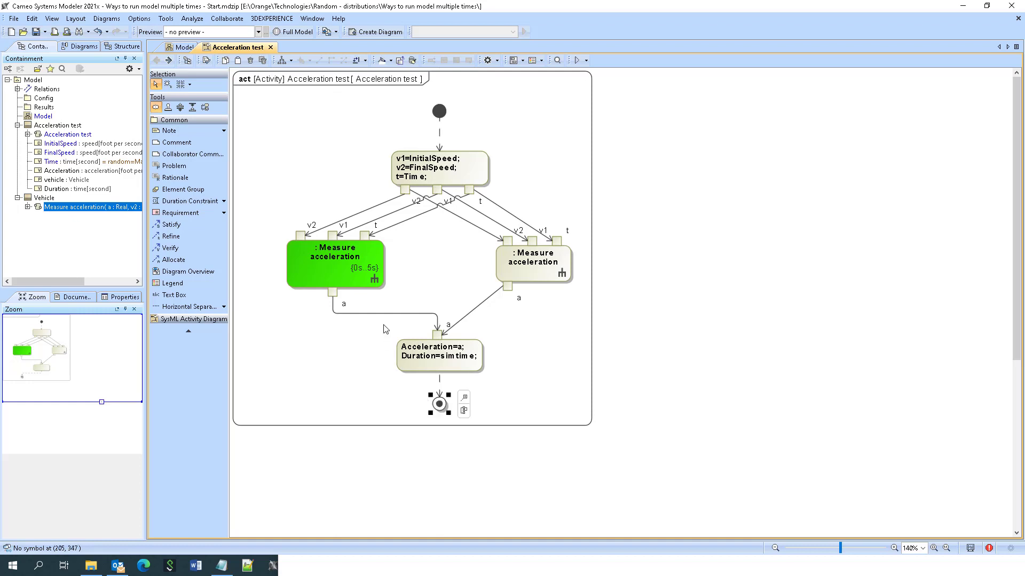
left_click(382, 315)
left_click(319, 59)
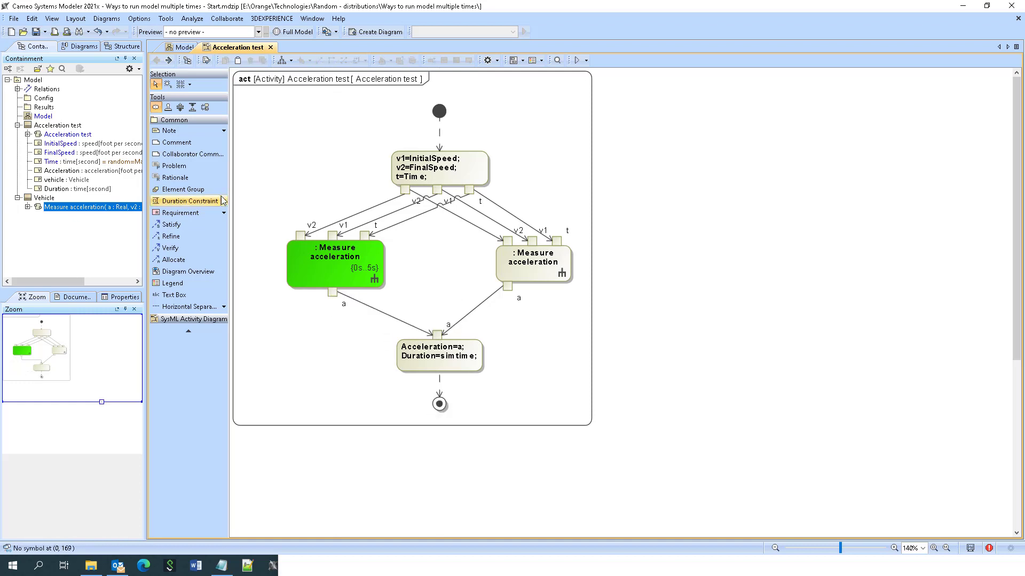
Add a Duration Constraint of Time to the second Measure acceleration action and check the Time property in the Model diagram
left_click(189, 201)
left_click(550, 275)
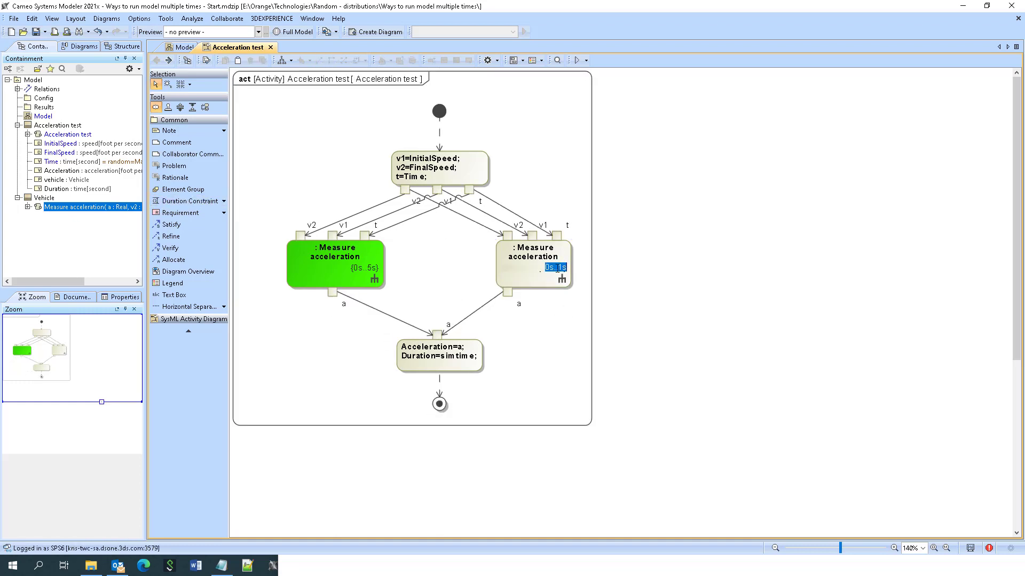
key("BackSpace")
key("Return")
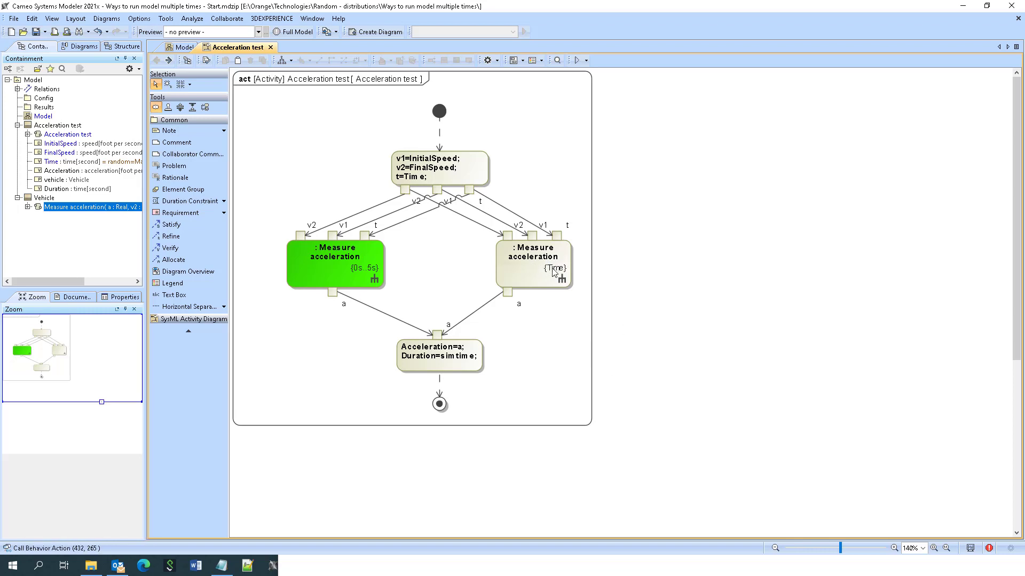
left_click(182, 47)
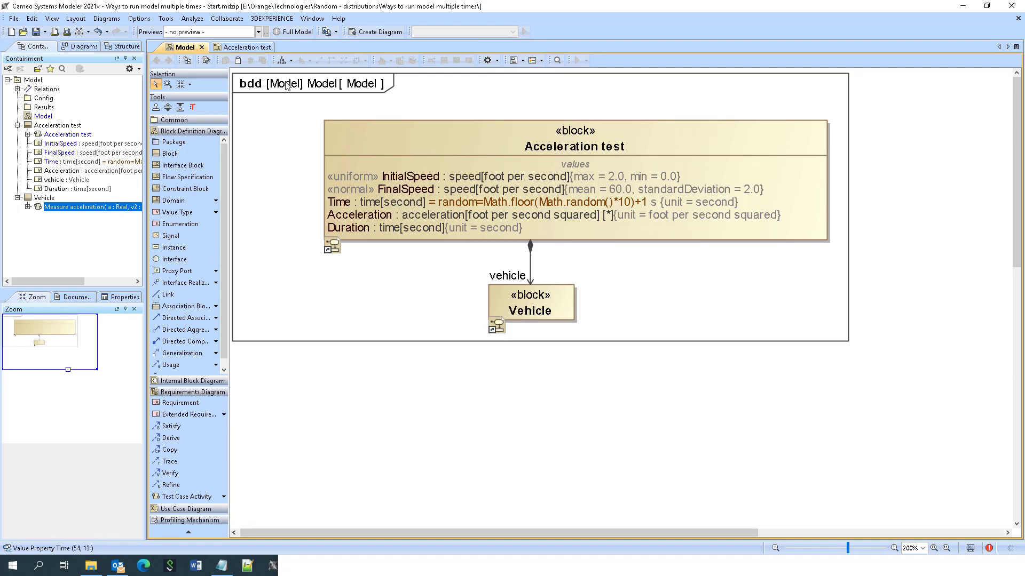
left_click(248, 48)
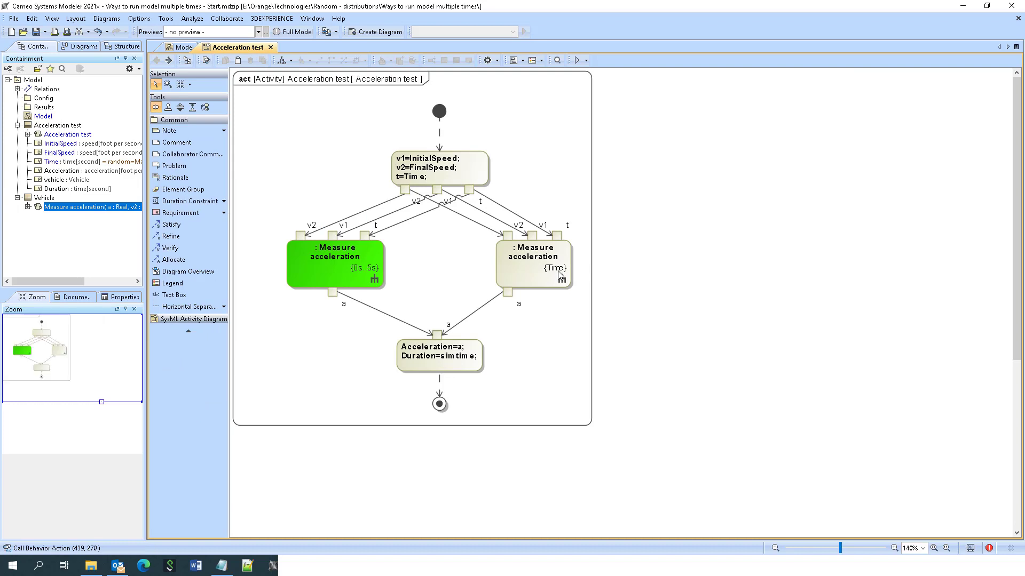
Widen the second Measure acceleration action in the Acceleration test activity diagram
left_click(587, 62)
left_click(580, 138)
left_click(544, 261)
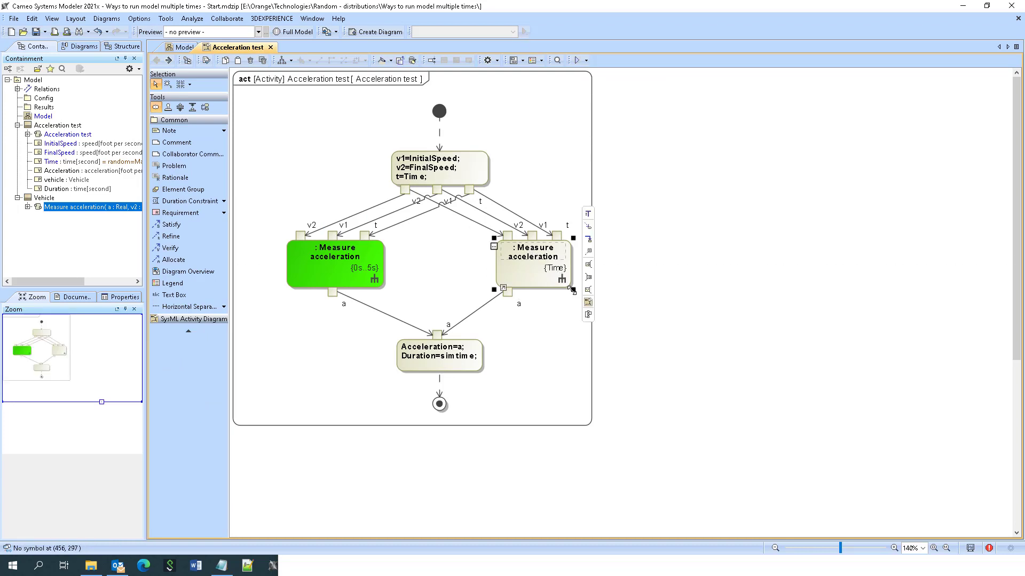
left_click_drag(570, 288, 596, 286)
left_click(405, 279)
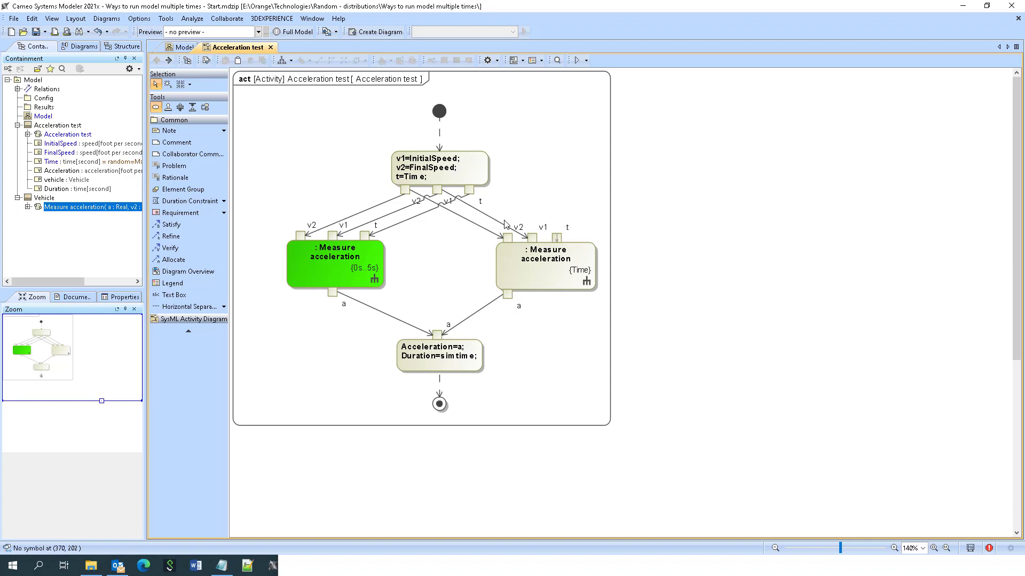
left_click(495, 222)
key("Delete")
left_click(481, 226)
key("Delete")
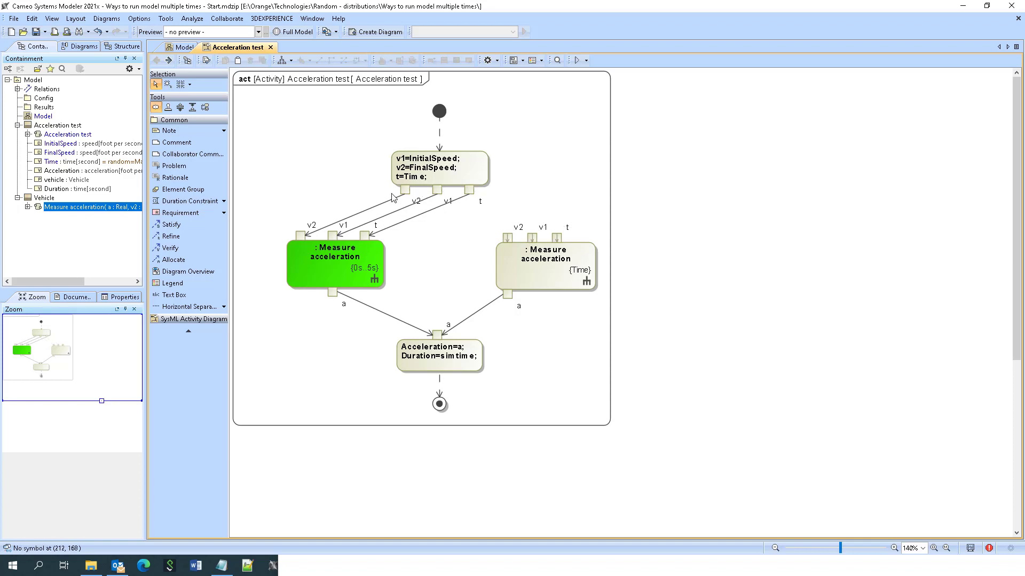
left_click(408, 195)
left_click_drag(427, 203, 506, 241)
key("ctrl+z")
key("ctrl+z")
key("ctrl+z")
key("ctrl+z")
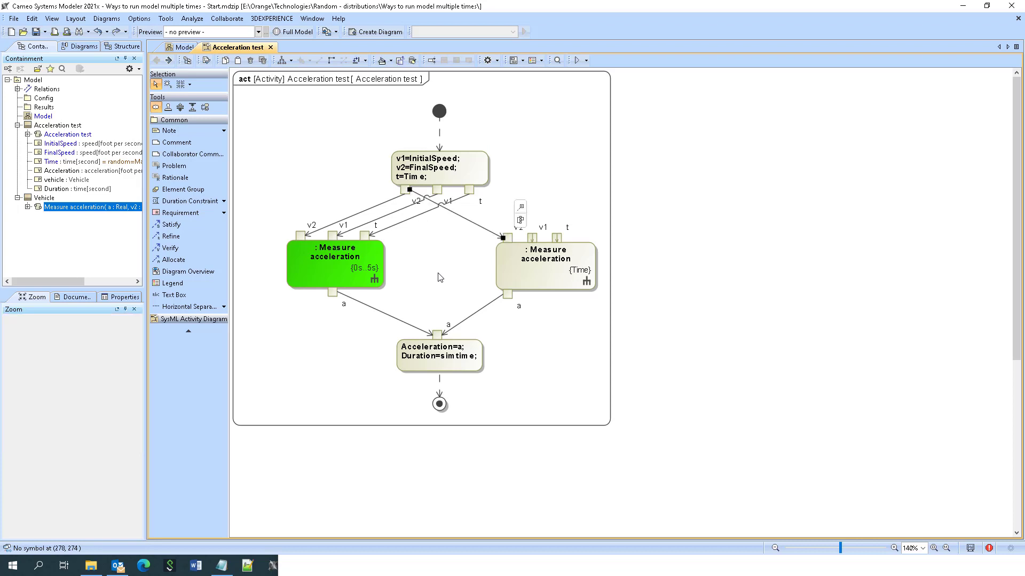
left_click(540, 370)
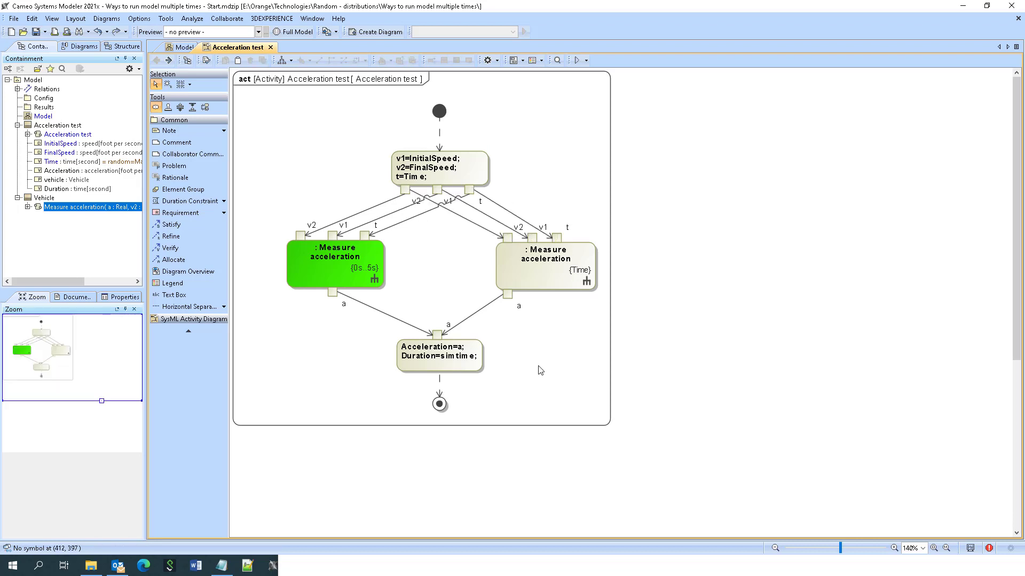
Add a decision node between the Measure acceleration actions, with a control flow from the speed-assignment action and outgoing control flows to both
left_click(442, 166)
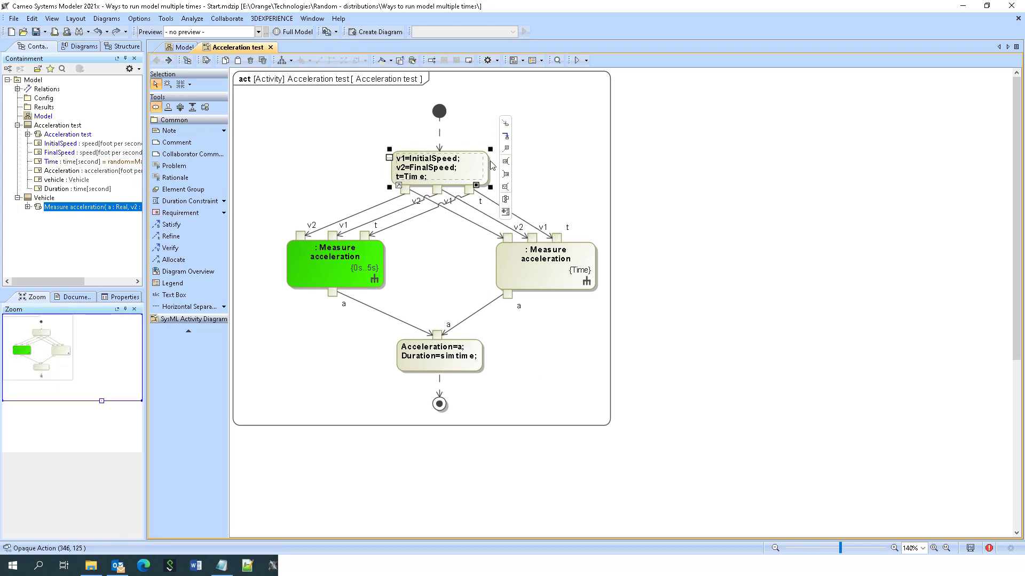
left_click_drag(505, 125, 440, 261)
left_click(452, 277)
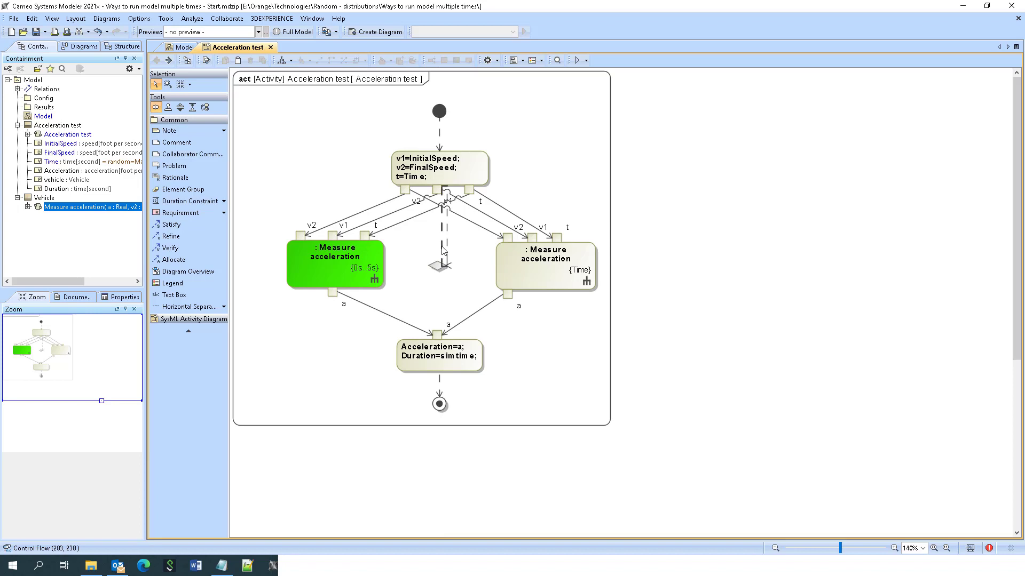
left_click(438, 266)
left_click_drag(464, 259, 376, 270)
left_click(437, 266)
mouse_move(463, 249)
left_mouse_down()
mouse_move(474, 277)
mouse_move(502, 269)
left_mouse_up()
Set the decision's control flow probabilities to 60% toward the green Measure acceleration action and 40% toward the other, and space both actions apart
double_click(413, 271)
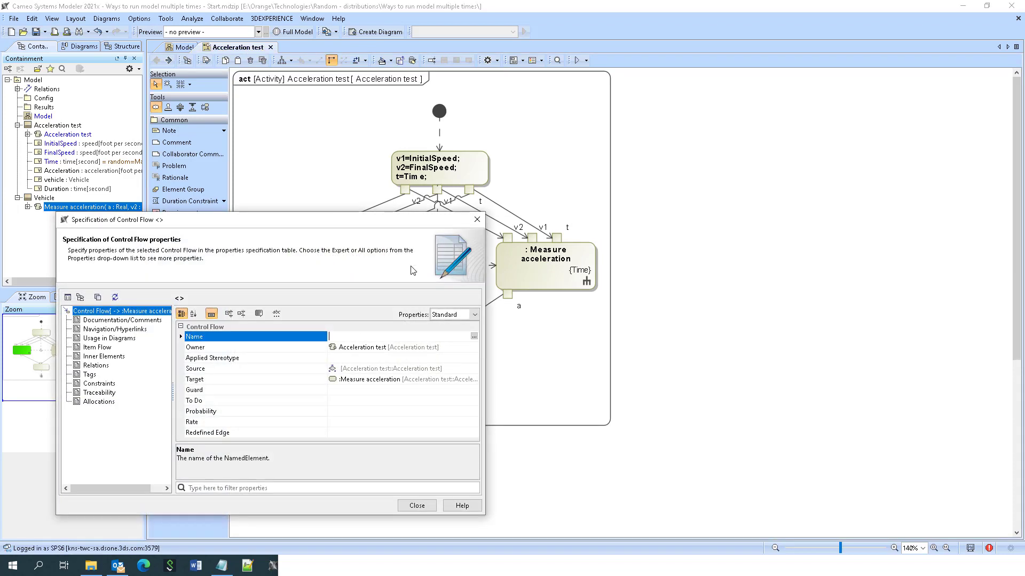
left_click(349, 412)
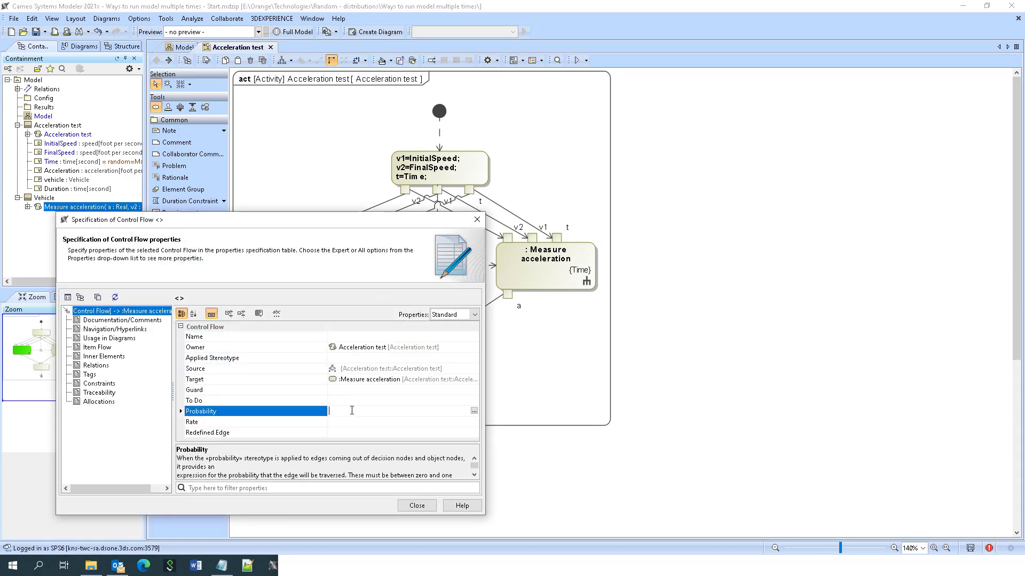
type("60%")
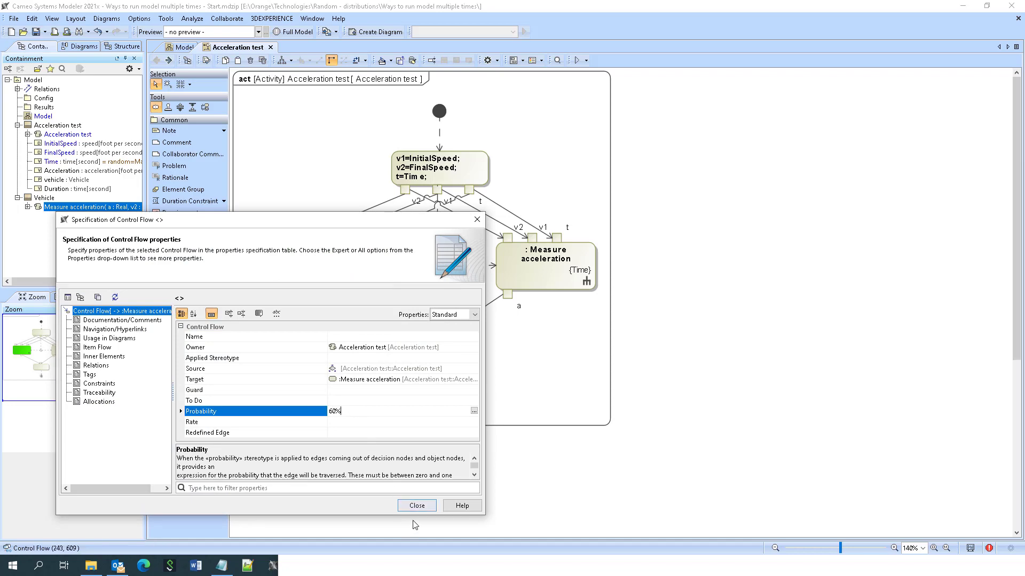
key("Return")
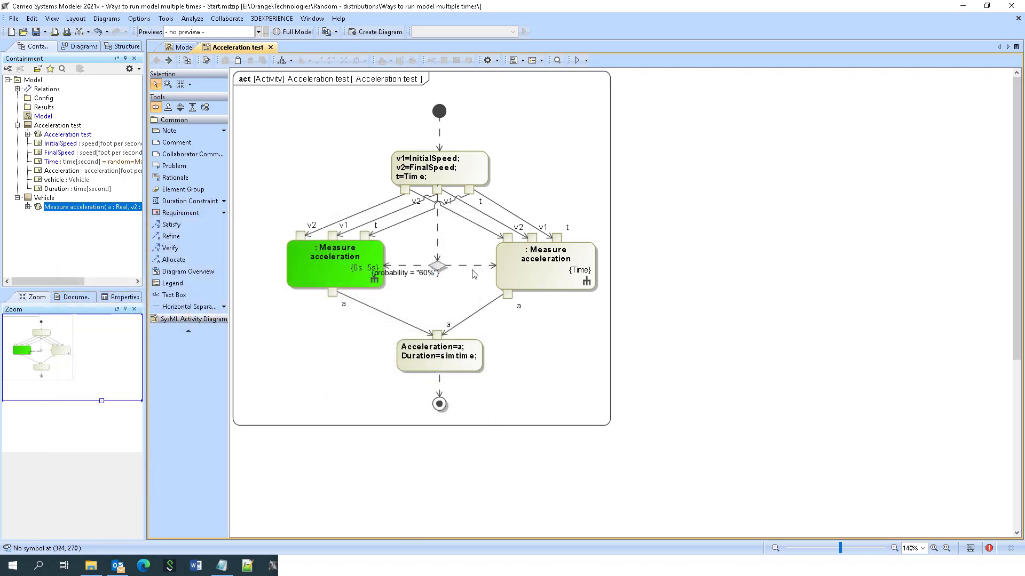
double_click(446, 265)
left_click(337, 412)
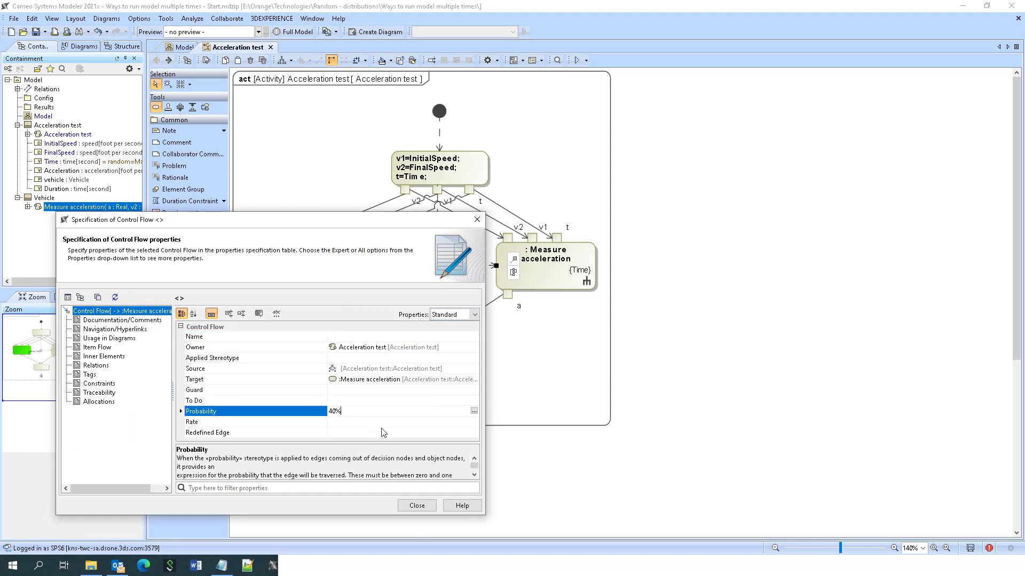
left_click(432, 505)
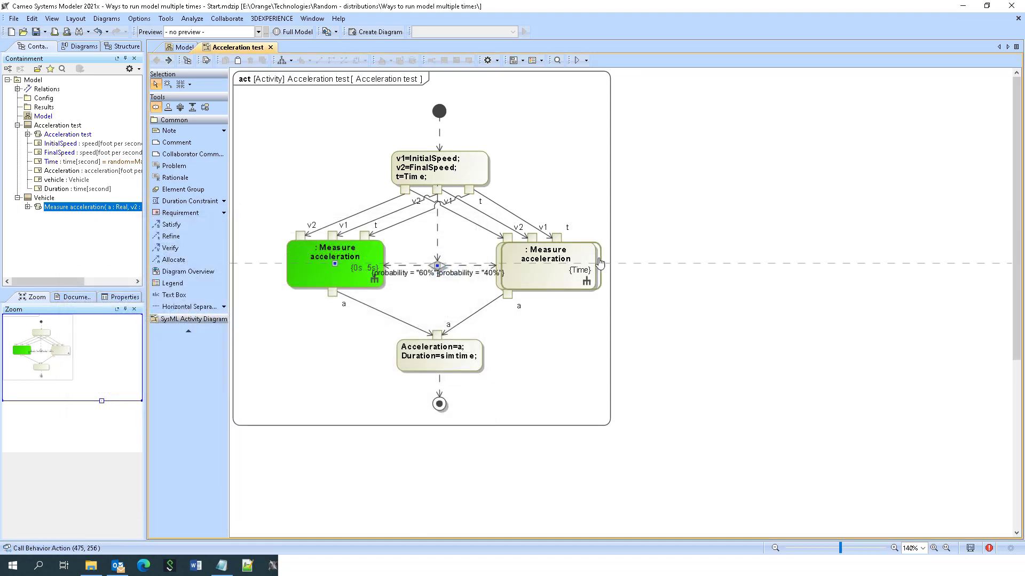
left_click_drag(634, 263, 632, 263)
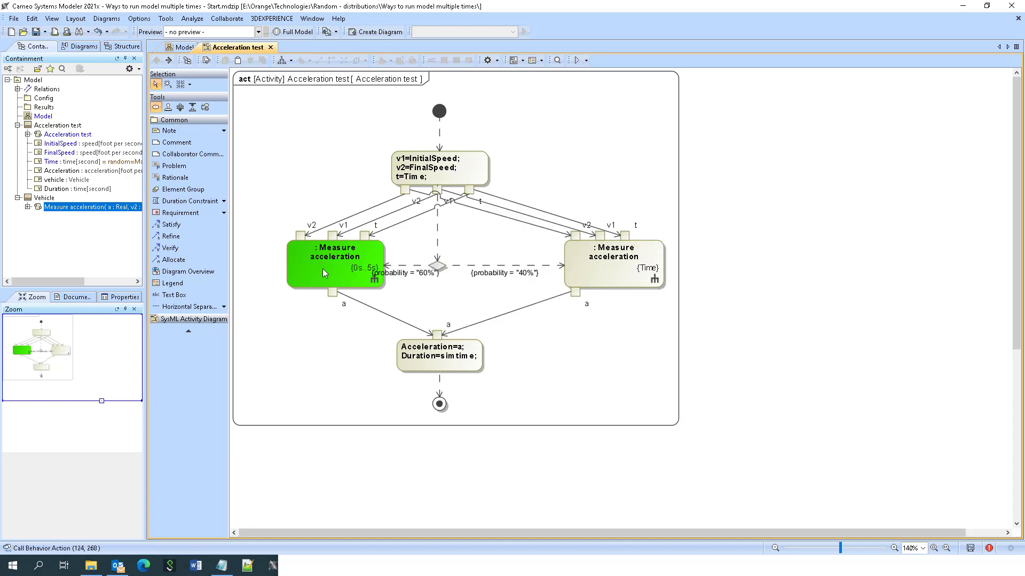
left_click_drag(322, 267, 278, 275)
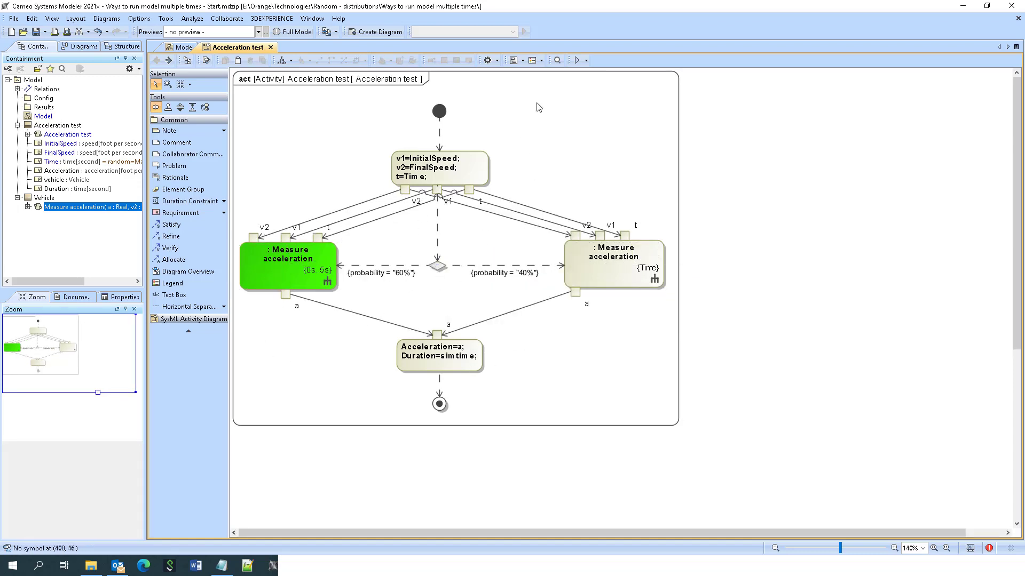
Run the Acceleration test activity with context to examine its variables, close the simulation pane, and review the Model diagram
left_click(586, 60)
left_click(593, 87)
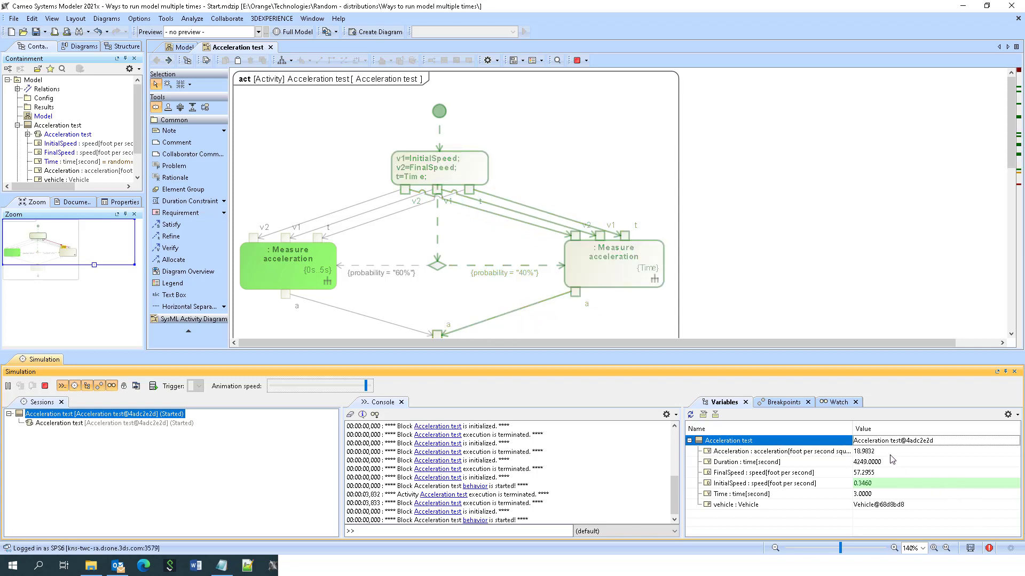
left_click(1014, 372)
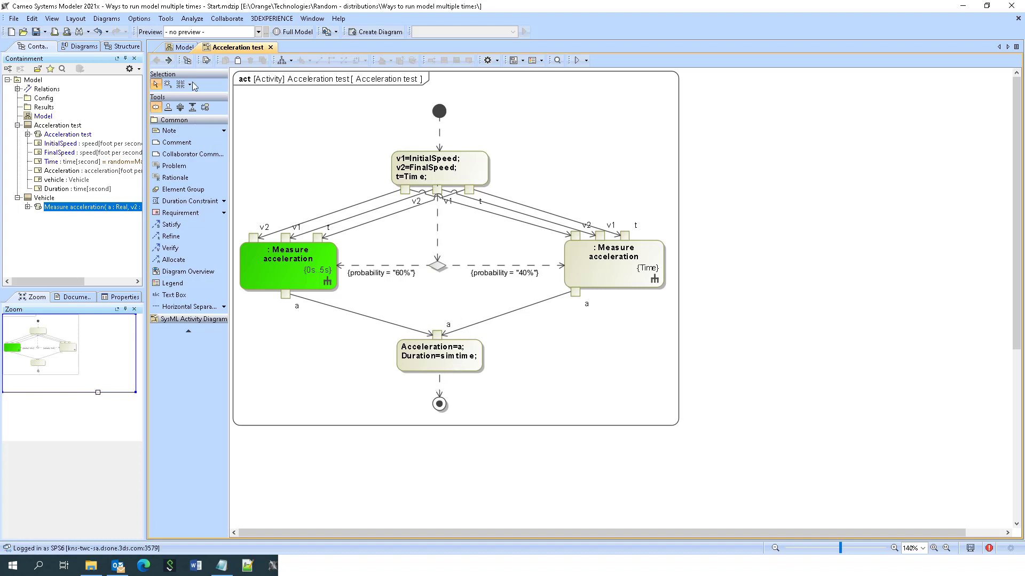
left_click(176, 49)
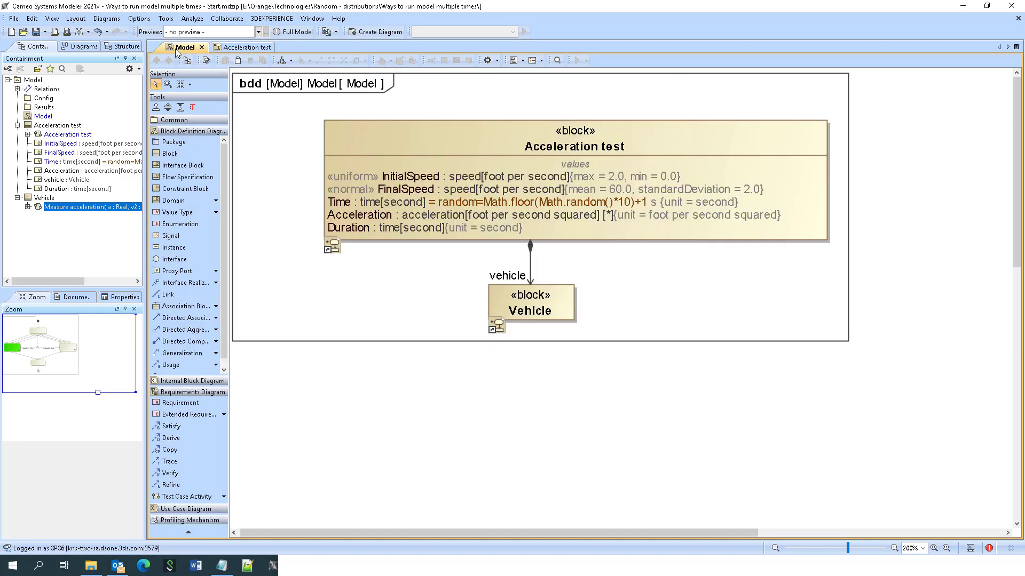
left_click(229, 49)
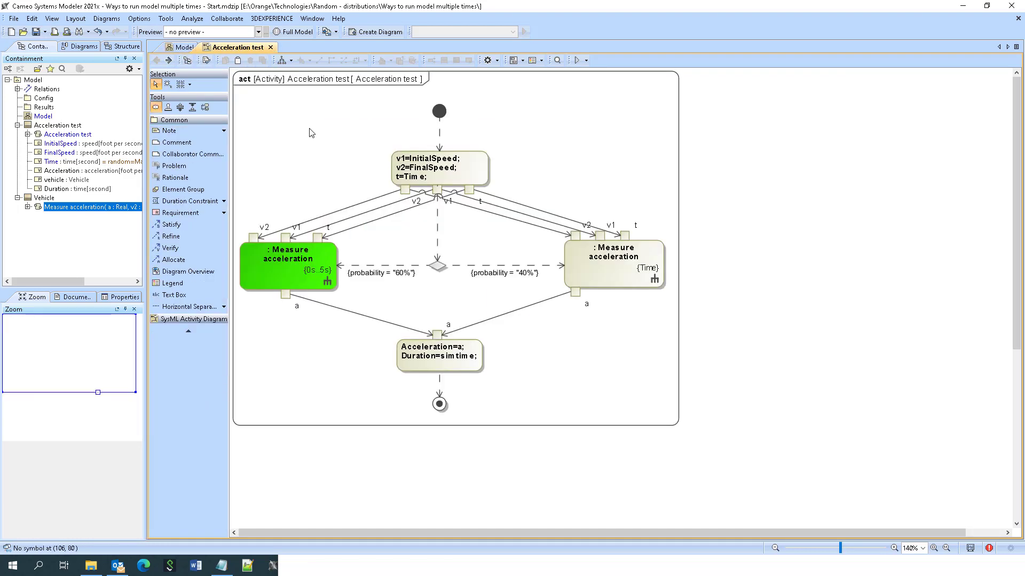
Create a Simulation Configuration Diagram in the Config package and name its simulation configuration Random Test
left_click(43, 99)
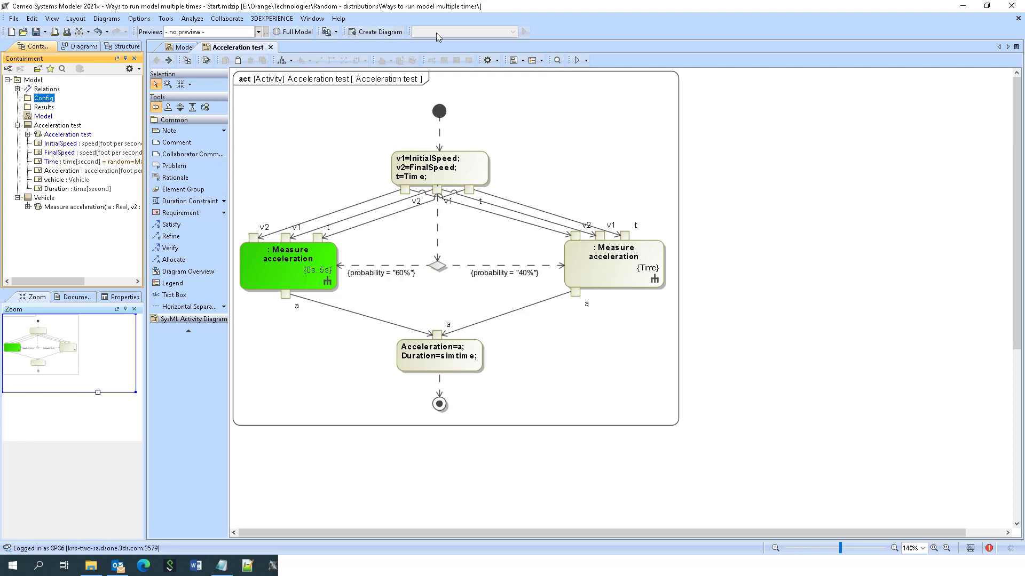
left_click(386, 33)
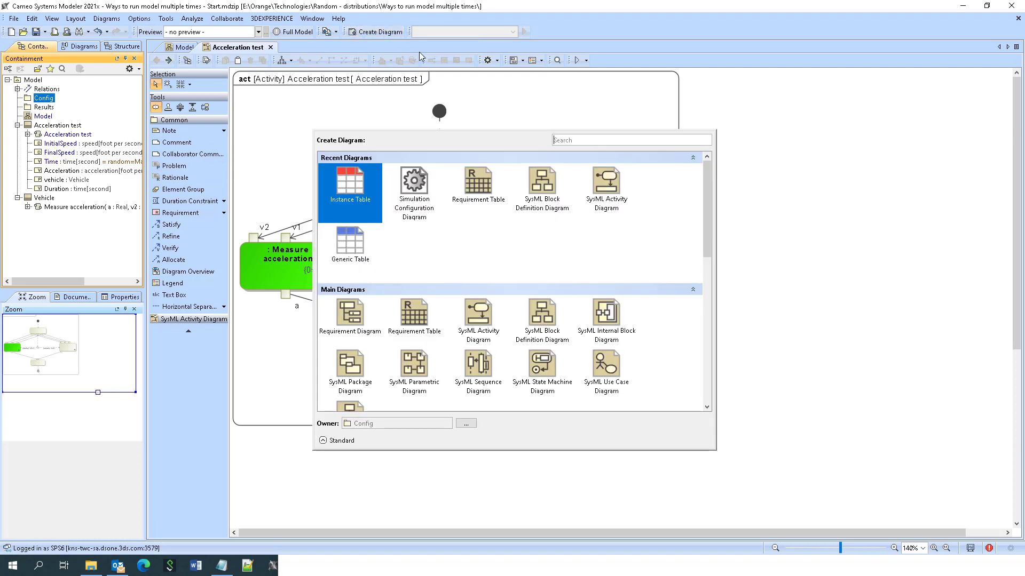
left_click(430, 183)
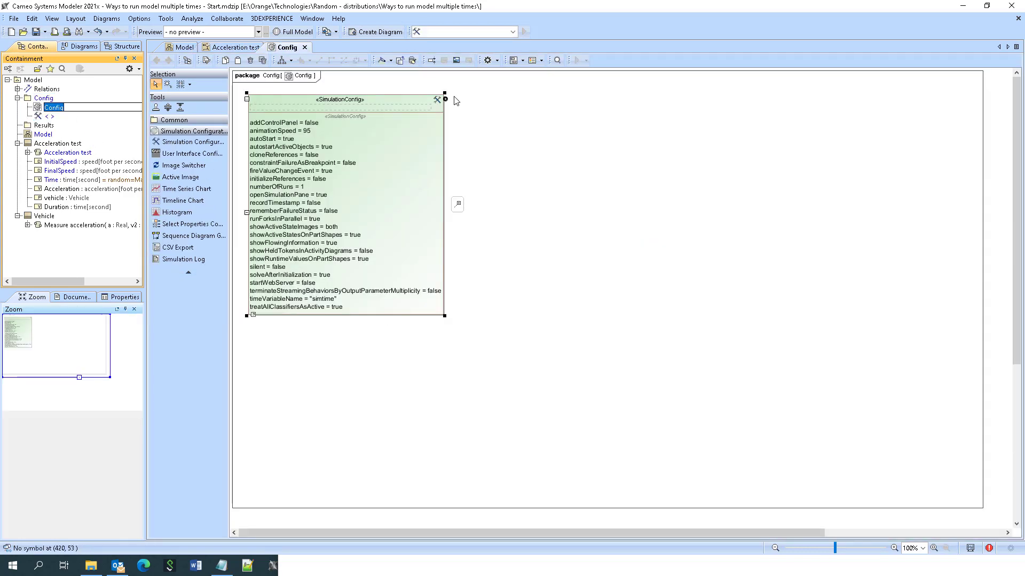
left_click(361, 117)
type("ra")
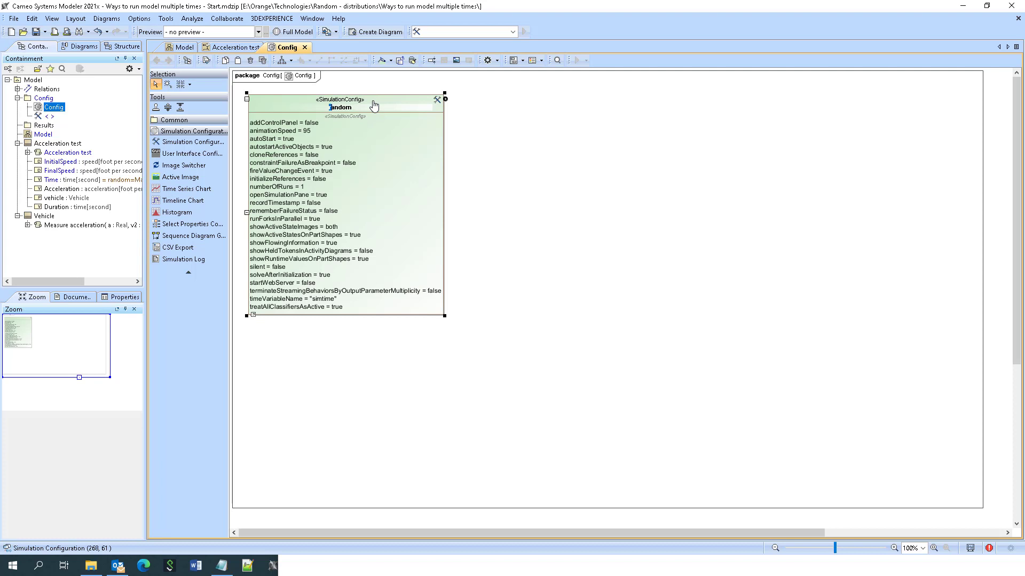
type("ndom Test")
left_click(670, 167)
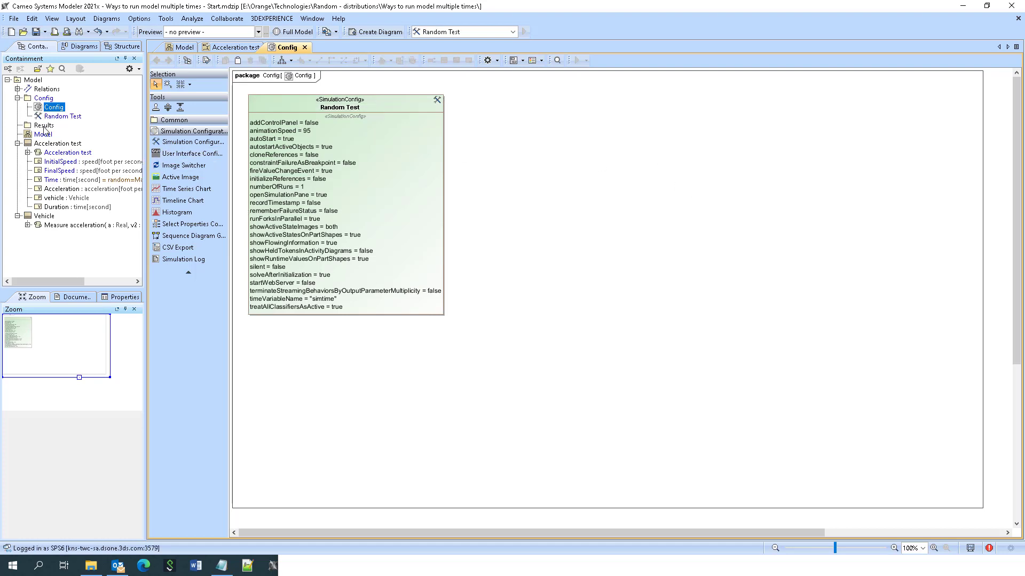
Set the Random Test configuration's execution target to the Acceleration test block and its result location to the Results package
left_click_drag(57, 143, 347, 213)
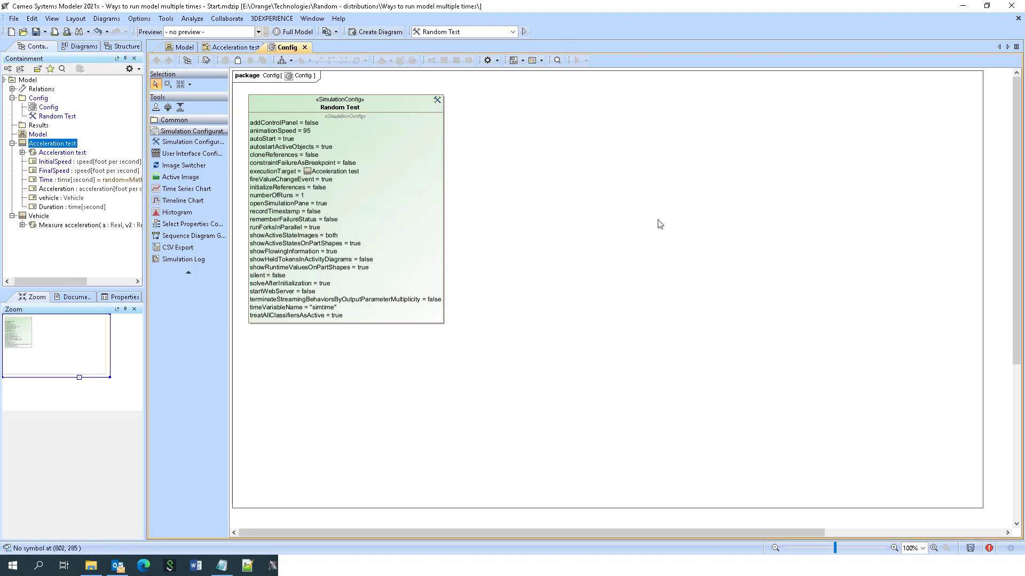
double_click(285, 102)
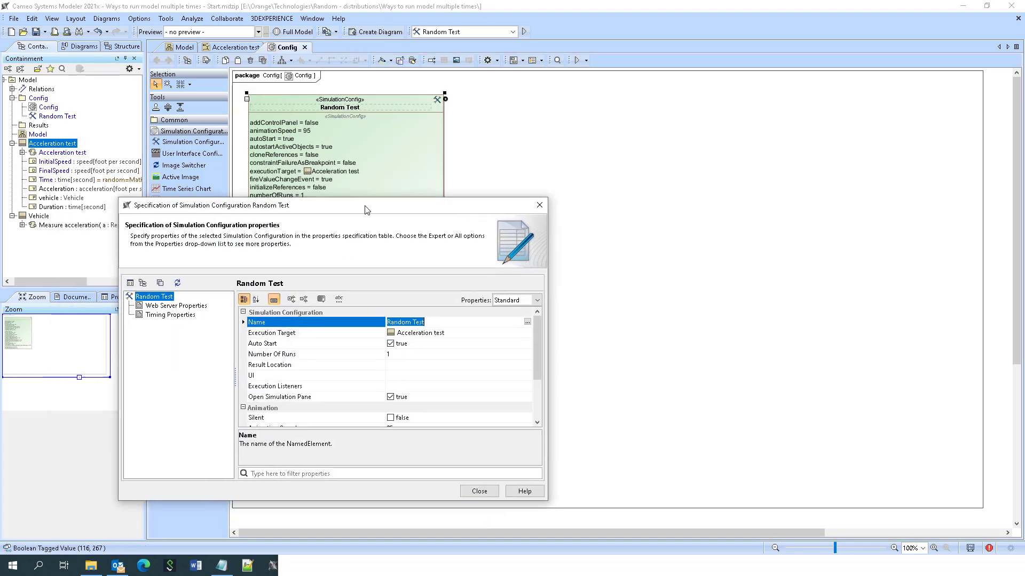
left_click(37, 125)
left_click(425, 340)
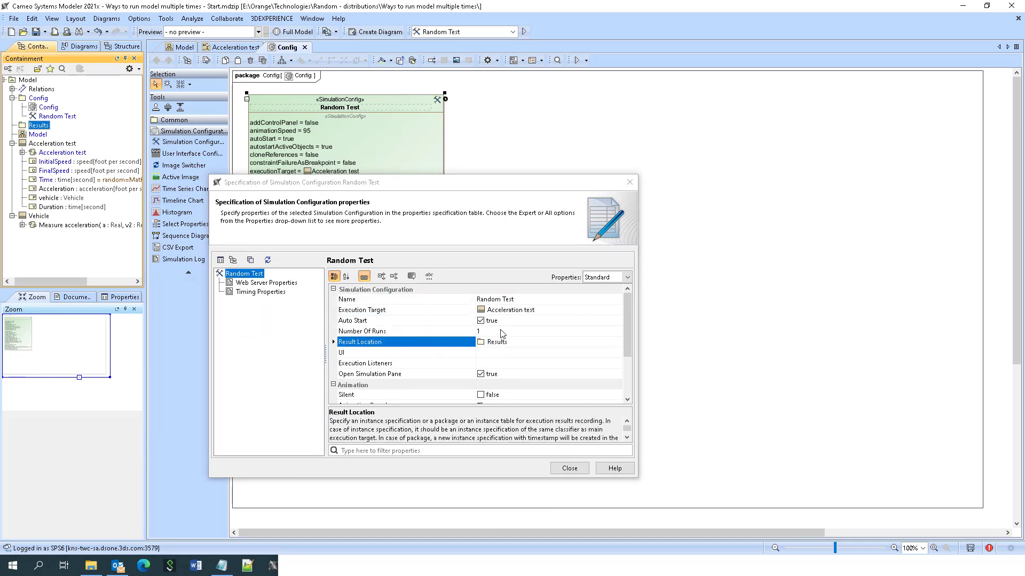
Set Random Test's number of runs to 10 and close its specification
left_click(479, 332)
scroll(423, 343, "down", 1)
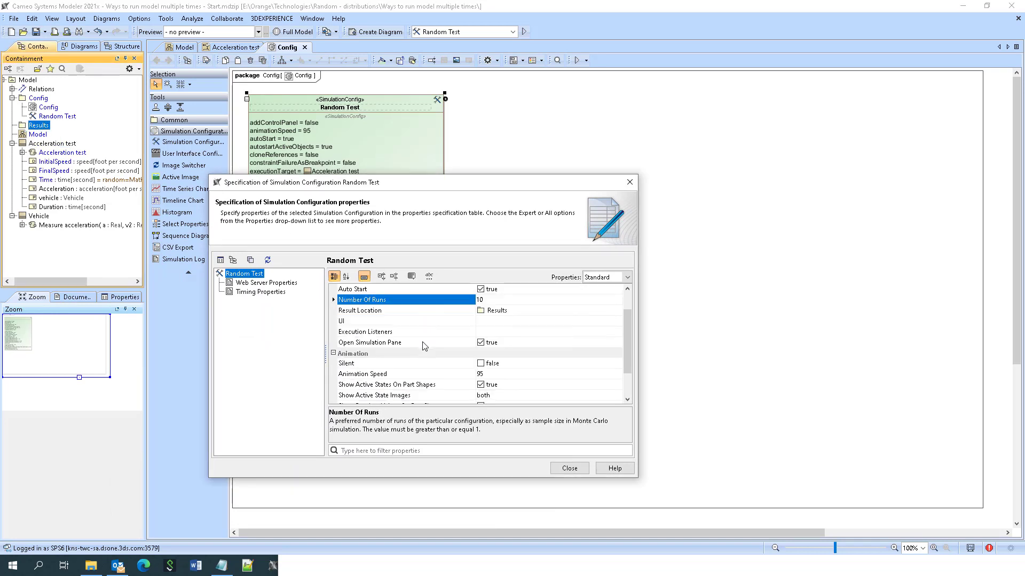
left_click(569, 468)
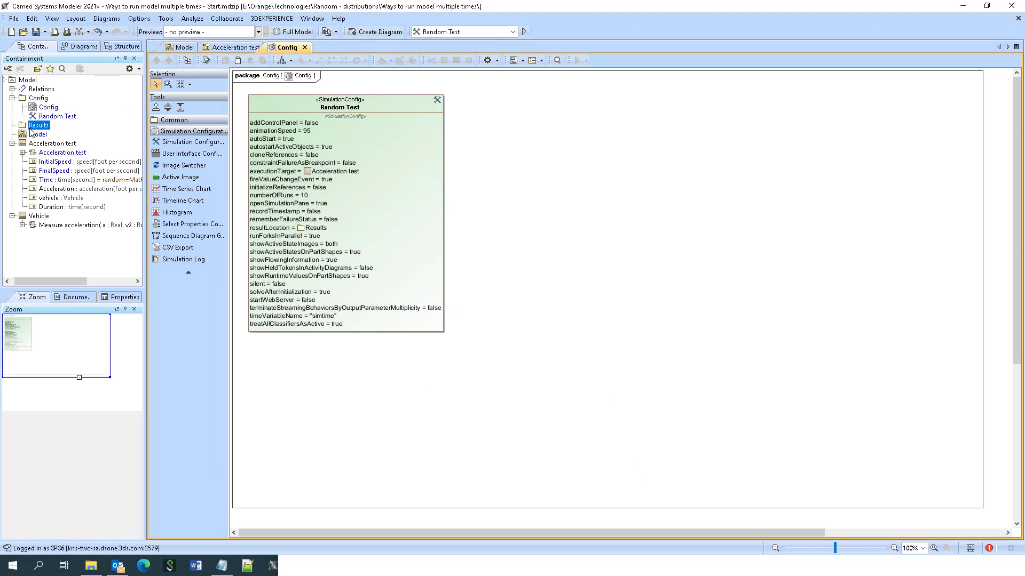
Show the Expert properties in the Random Test specification and enable Record Timestamp
double_click(393, 104)
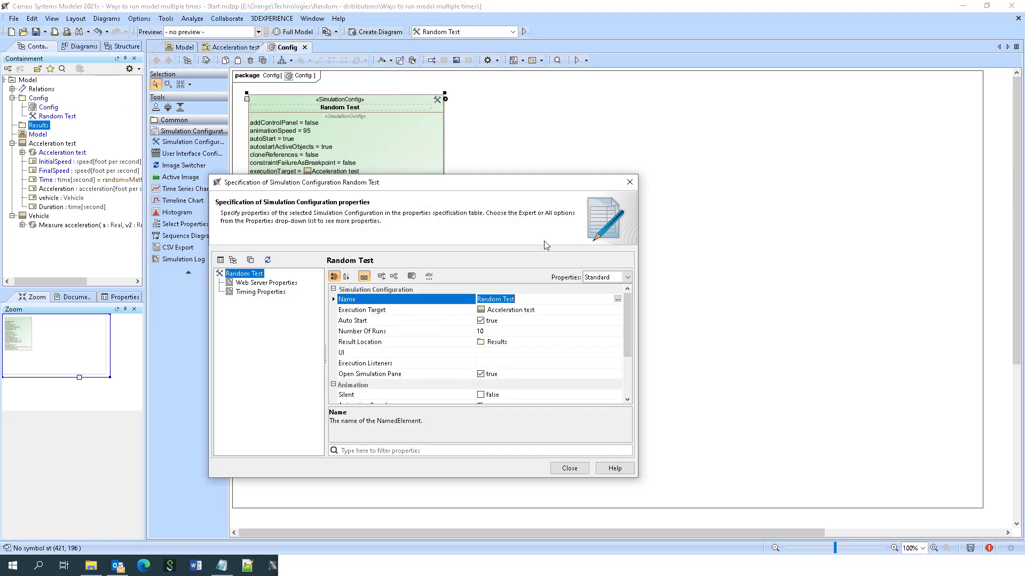
left_click(612, 278)
left_click(596, 299)
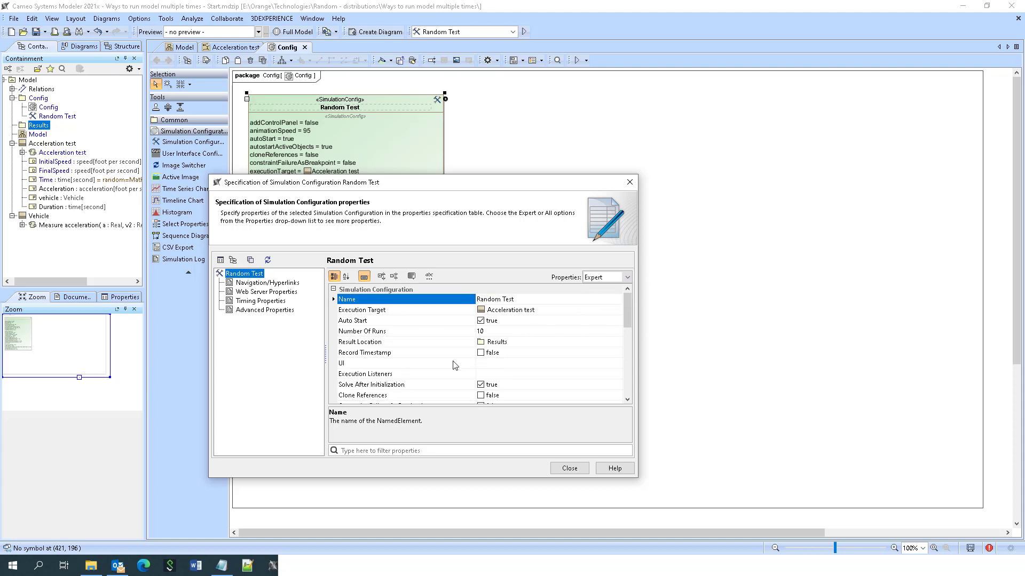
scroll(457, 382, "down", 1)
scroll(457, 388, "down", 2)
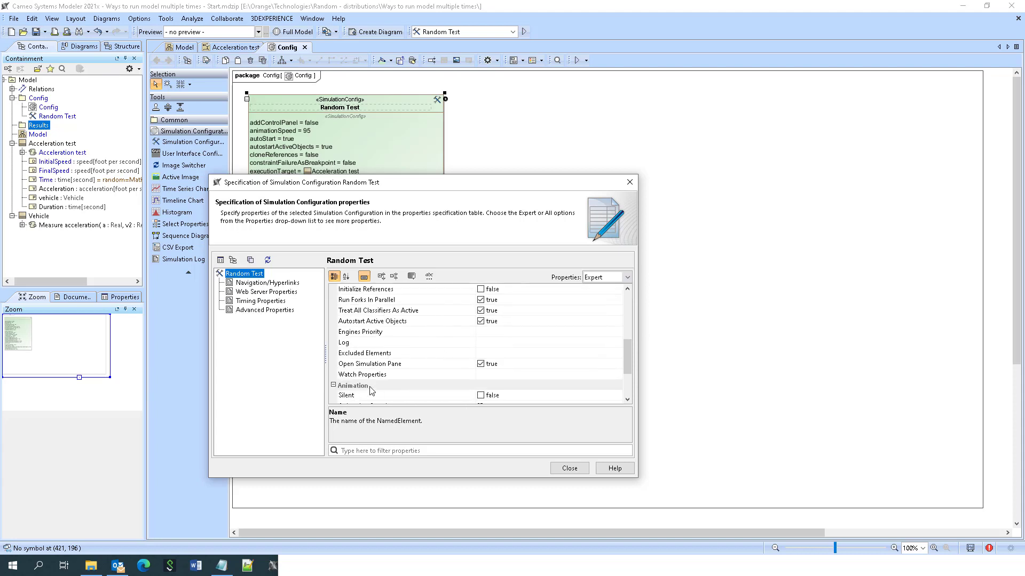
scroll(443, 354, "down", 1)
scroll(444, 354, "up", 2)
scroll(392, 330, "up", 2)
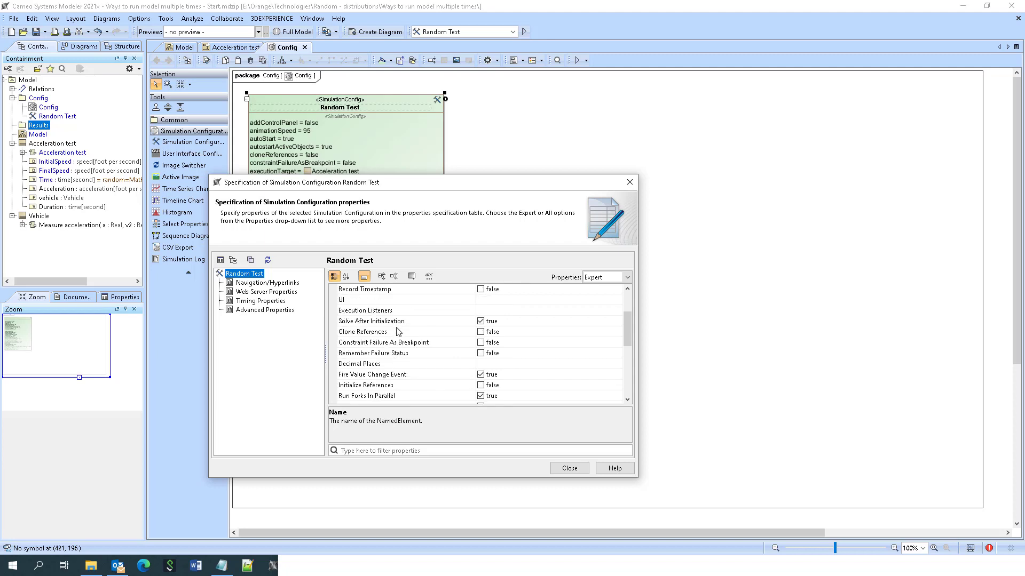
scroll(422, 350, "up", 1)
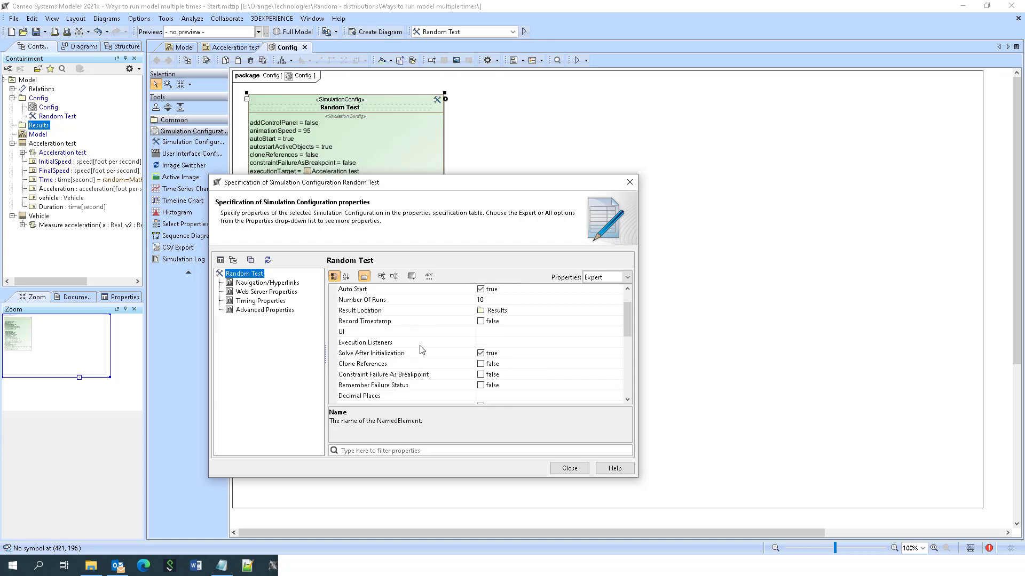
left_click(486, 322)
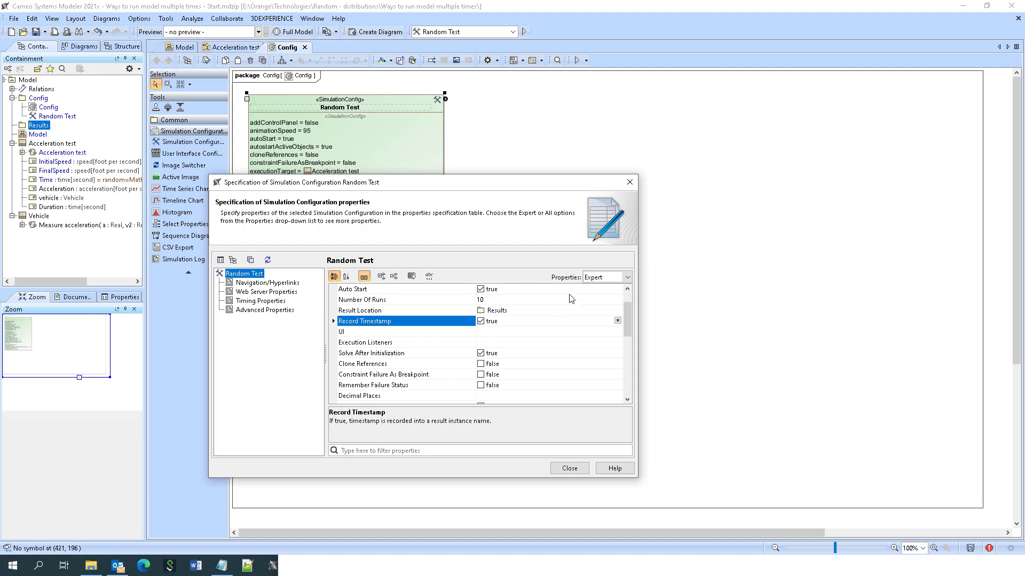
Return the Random Test specification to its Standard properties and close it
left_click(607, 277)
left_click(597, 289)
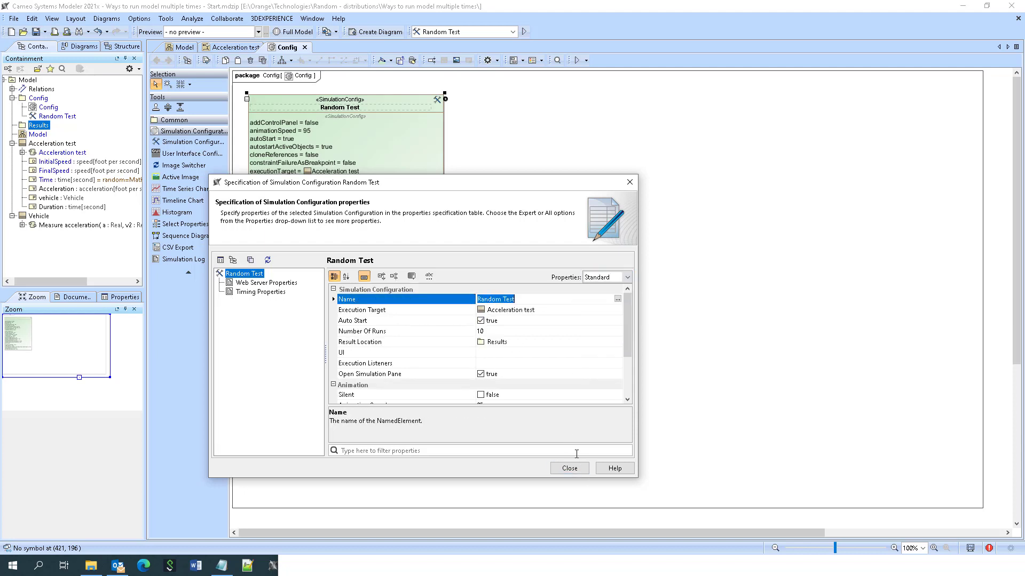
left_click(569, 468)
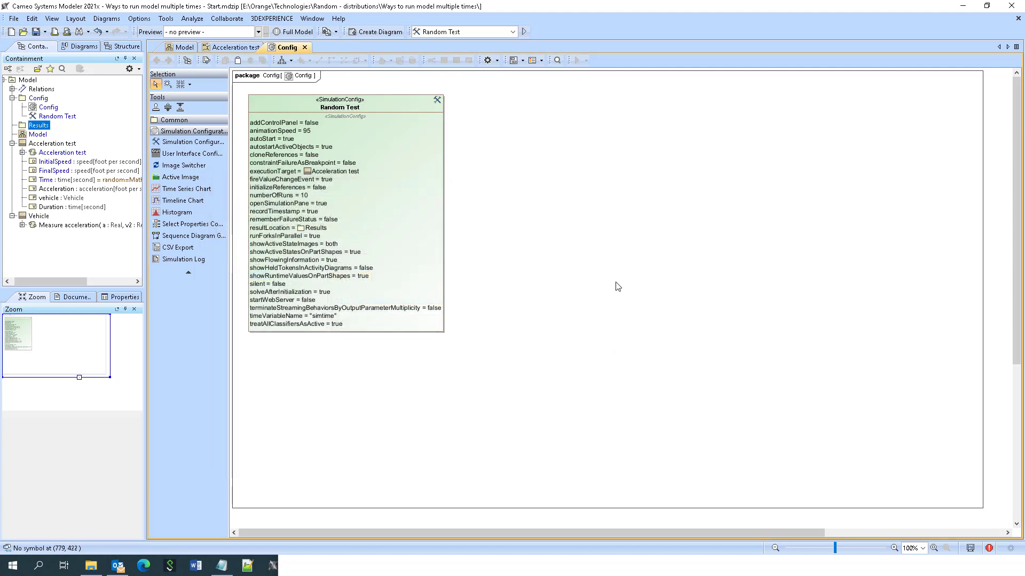
Run the Random Test simulation configuration and close the simulation pane once the runs finish
left_click(525, 32)
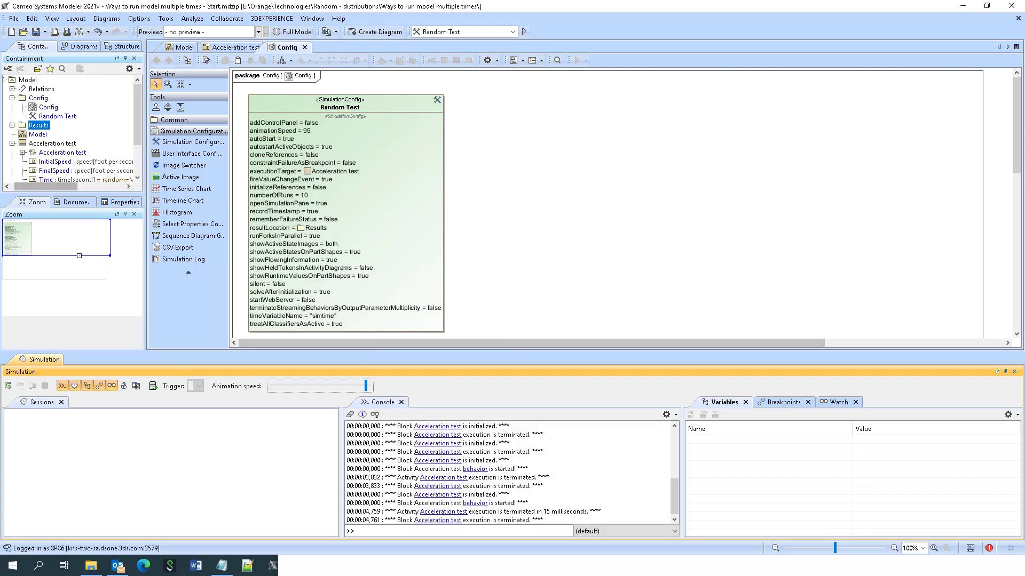
left_click(1013, 372)
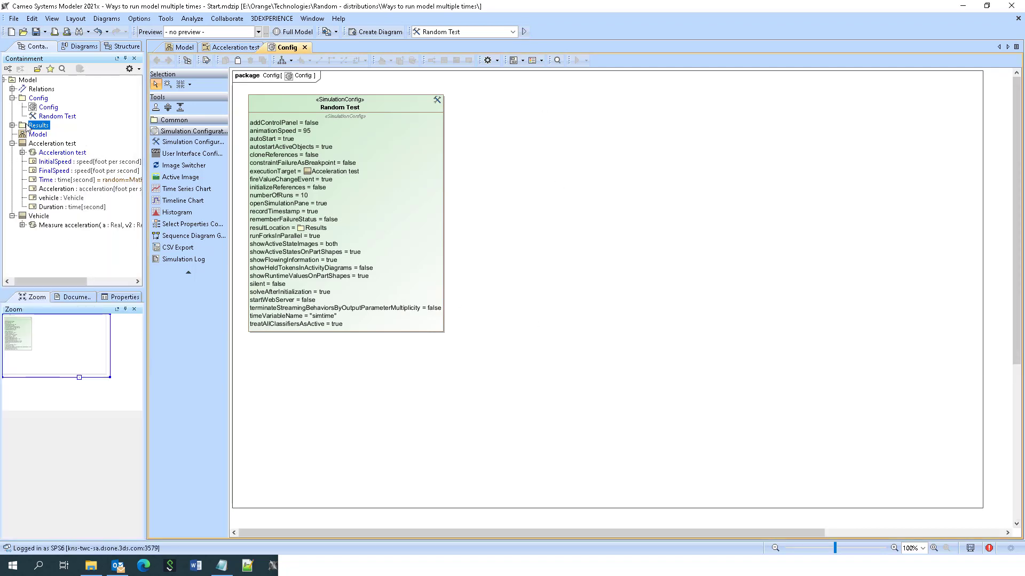
Create an Instance Table in the Results package with Acceleration test as classifier and Results as scope
left_click(366, 33)
double_click(411, 179)
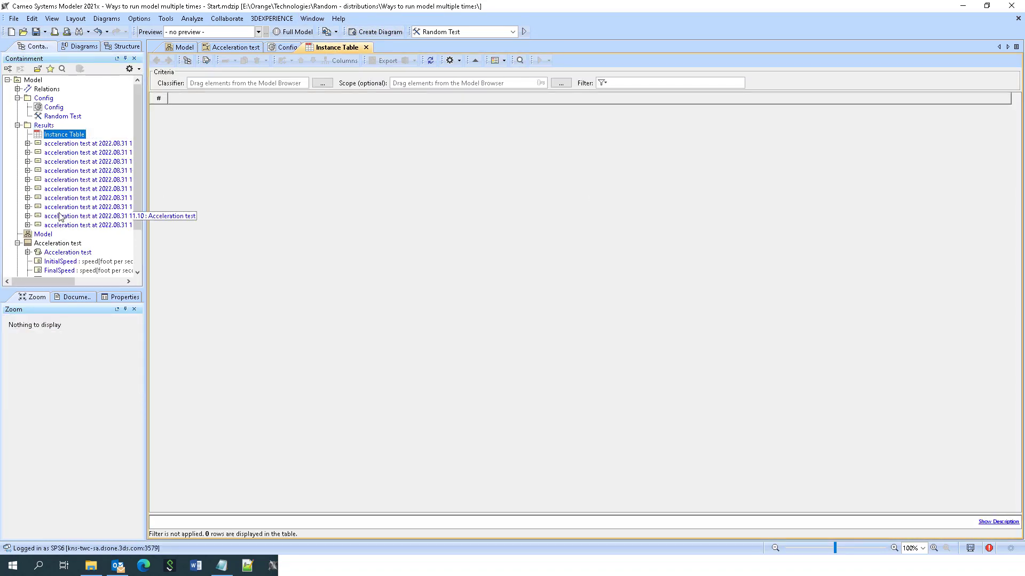
left_click(48, 244)
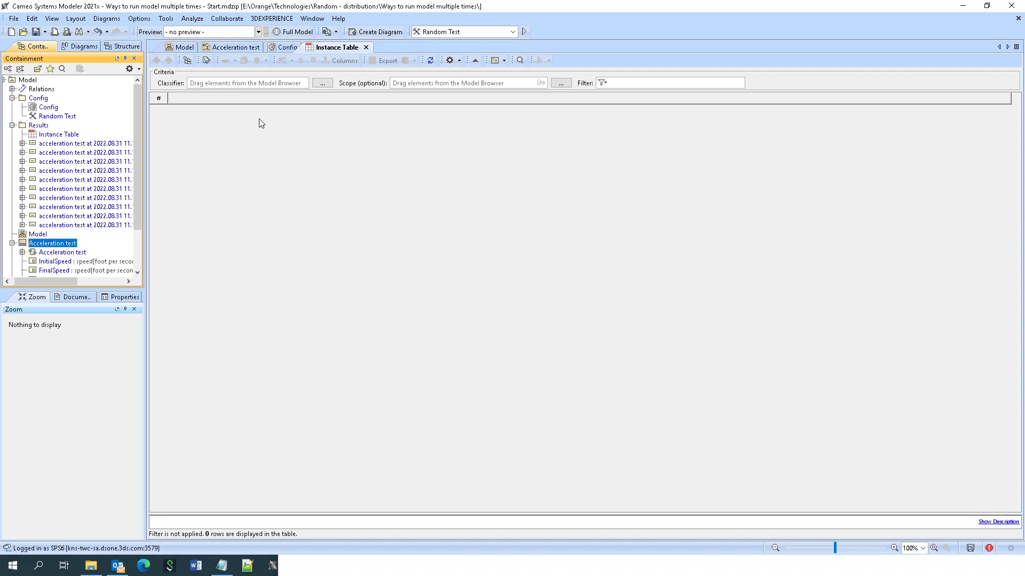
left_click_drag(260, 123, 247, 83)
left_click_drag(38, 125, 430, 85)
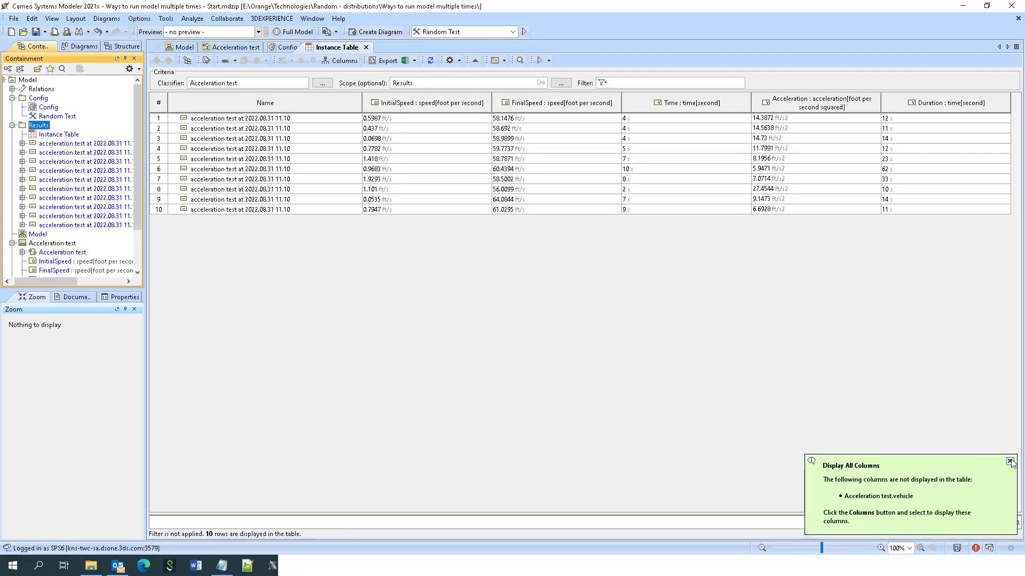
left_click(1010, 462)
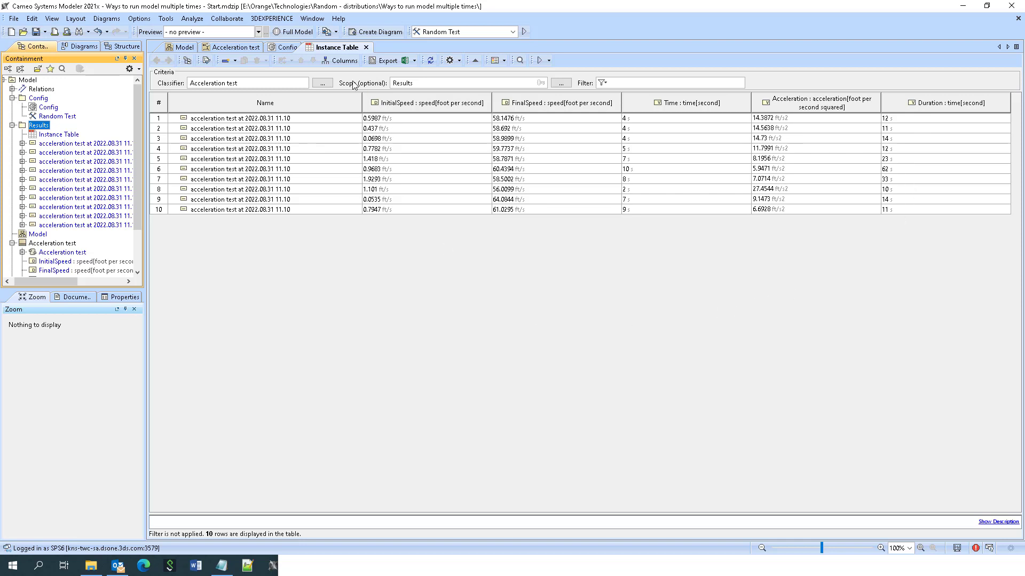
Set Random Test's number of runs to 100 in the Config diagram, run it again, and close the simulation pane
left_click(284, 49)
left_click(312, 195)
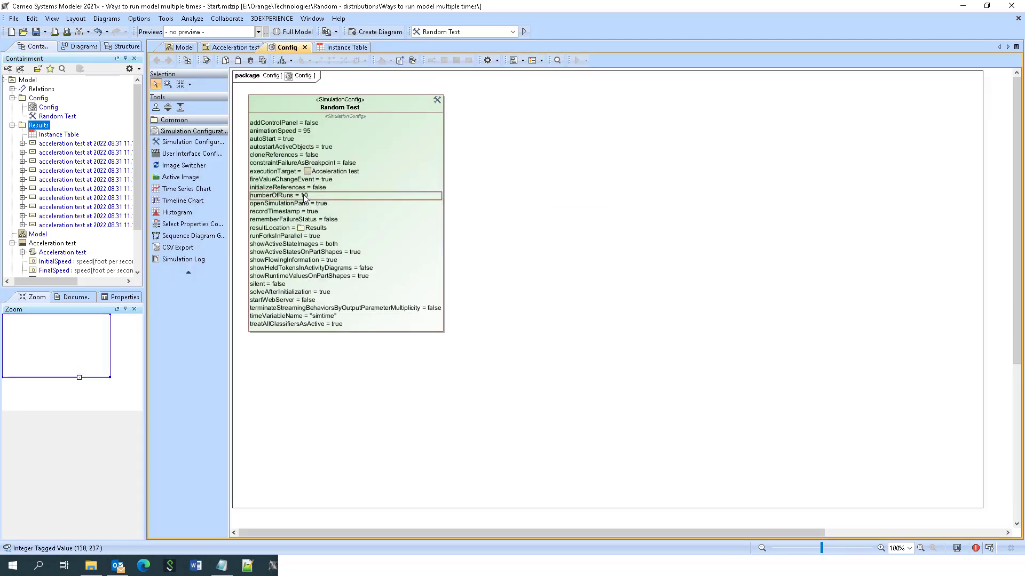
left_click(312, 196)
type("00")
key("Return")
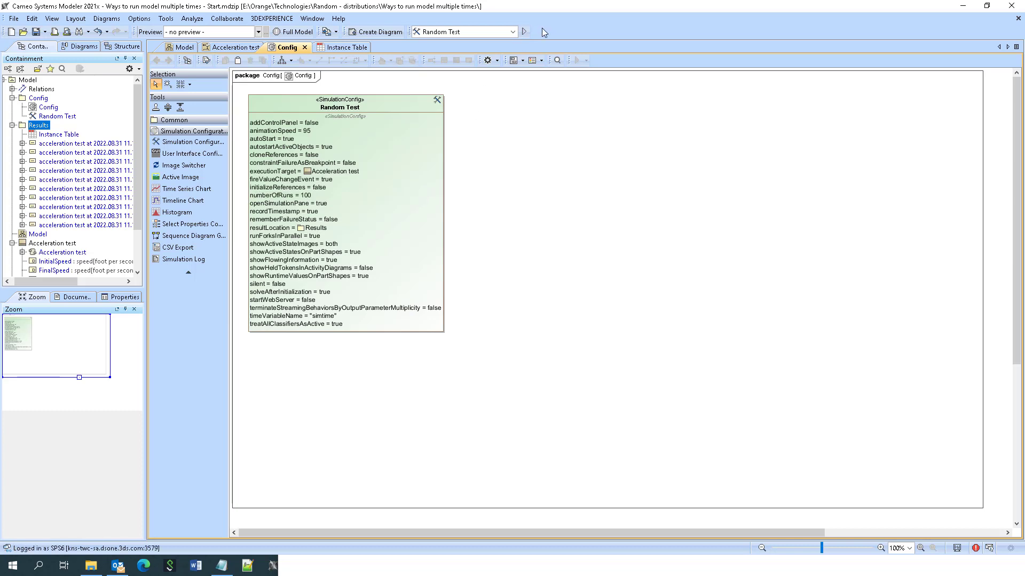
left_click(524, 32)
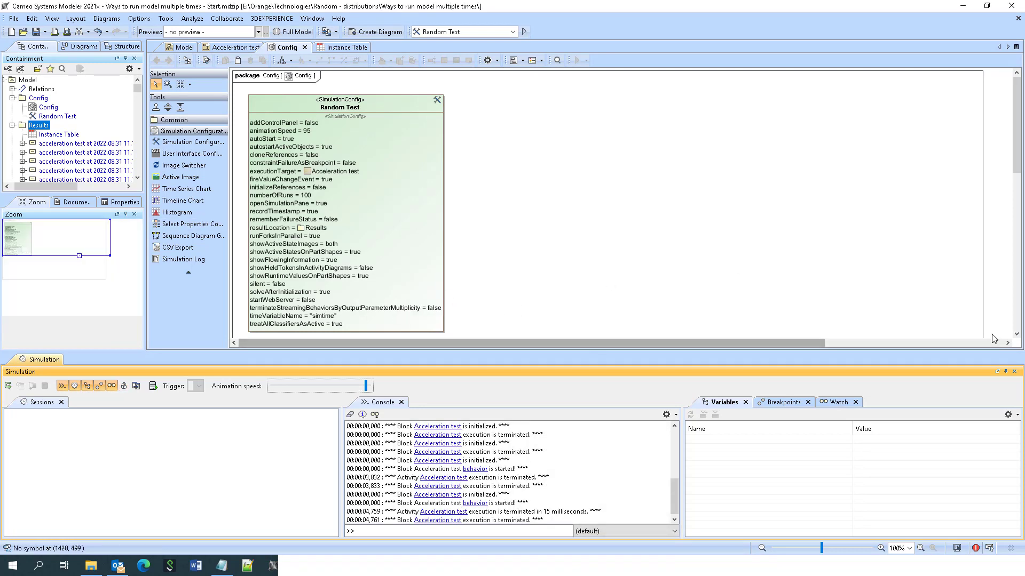
left_click(1014, 372)
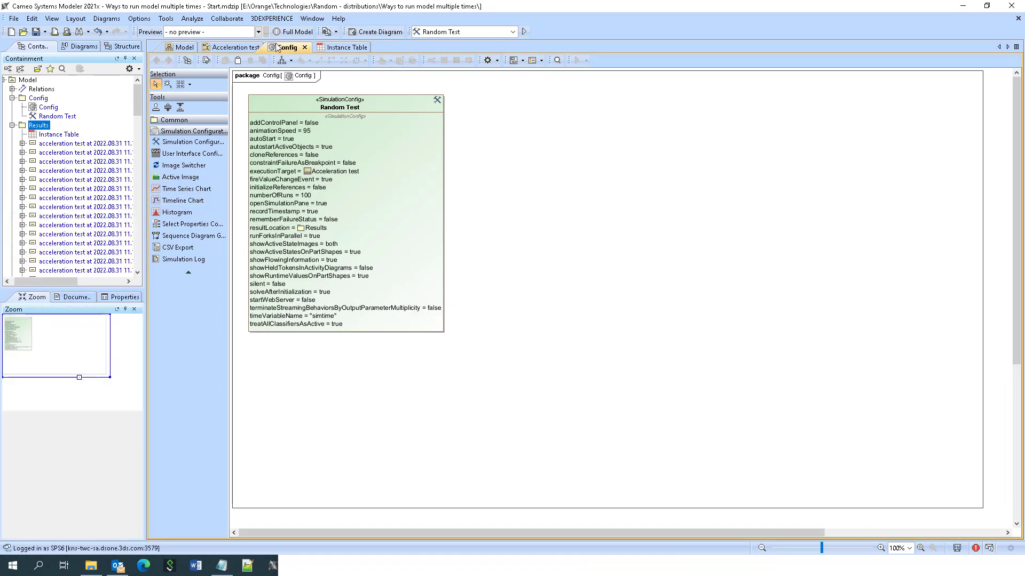
Review the recorded speed, time, acceleration and duration values in the Instance Table
left_click(340, 48)
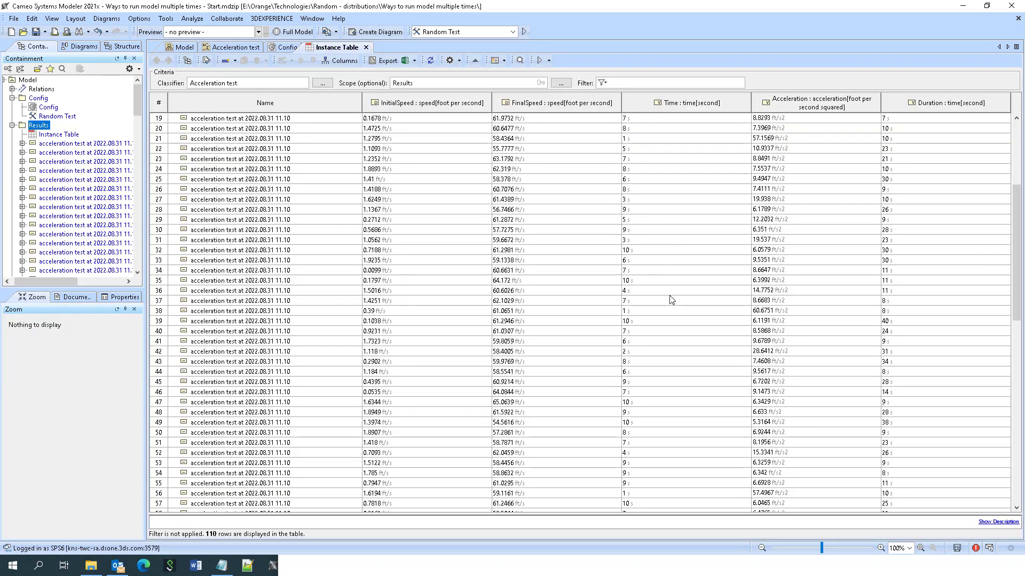
scroll(671, 300, "down", 8)
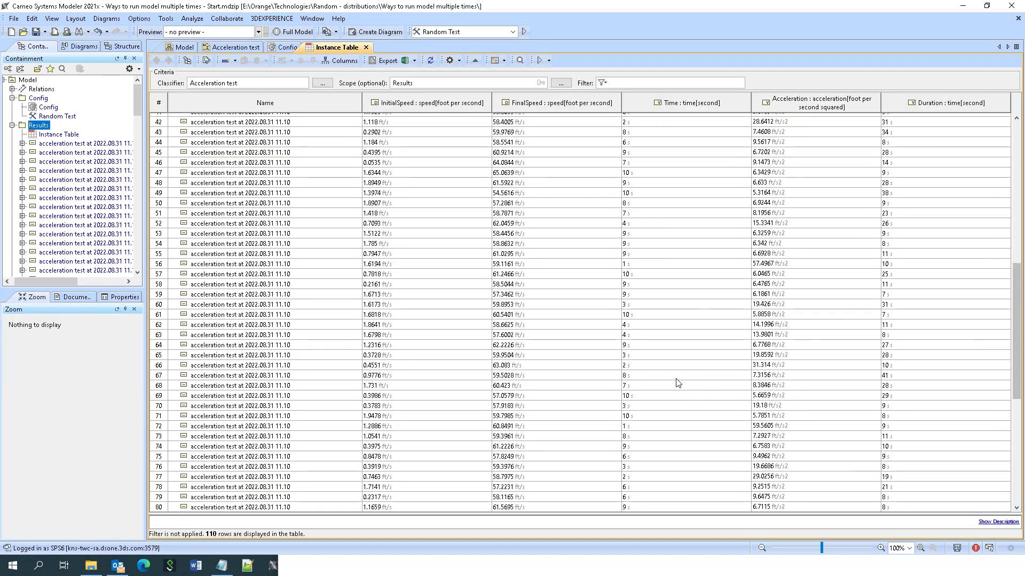
scroll(676, 382, "up", 13)
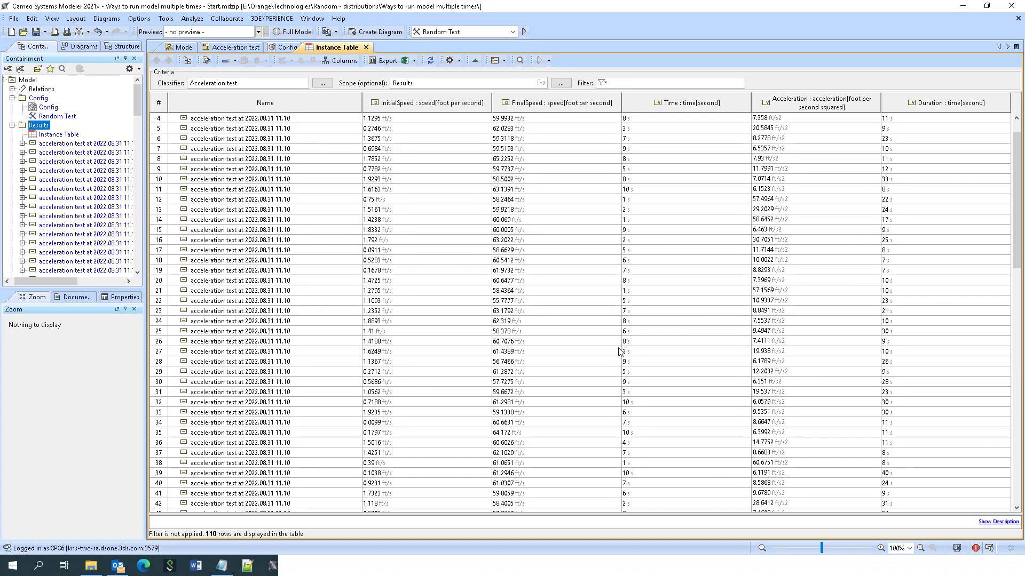
scroll(620, 352, "up", 3)
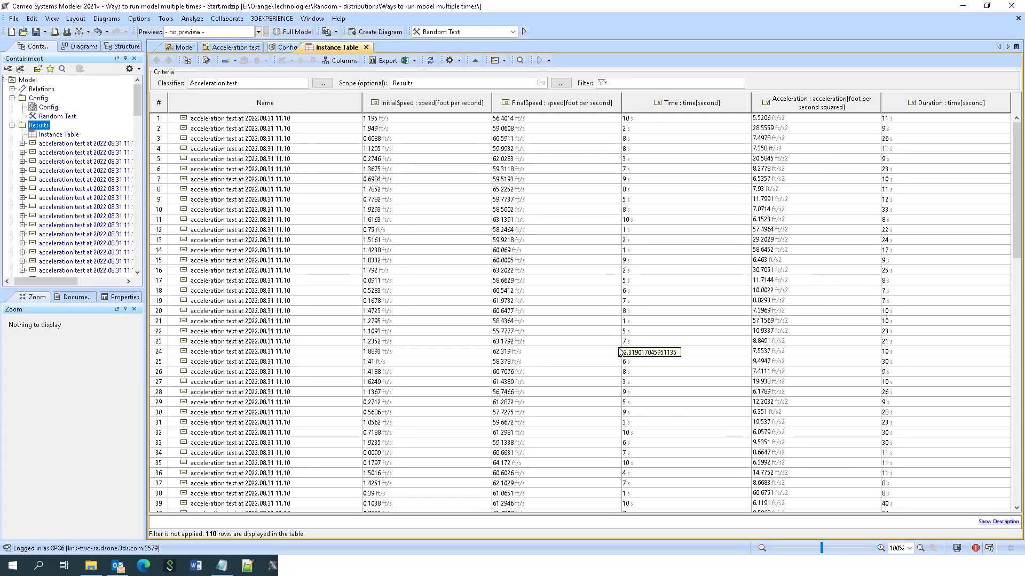
Write the instance table to an Excel file named Instance Table in the Ways to run model multiple times folder, and dismiss the notifications
left_click(414, 61)
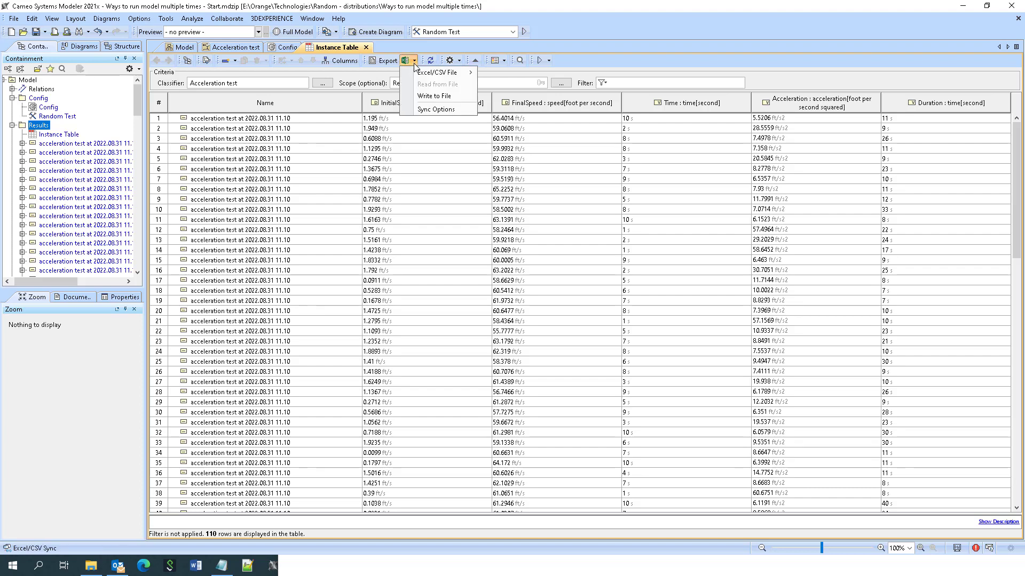
left_click(435, 97)
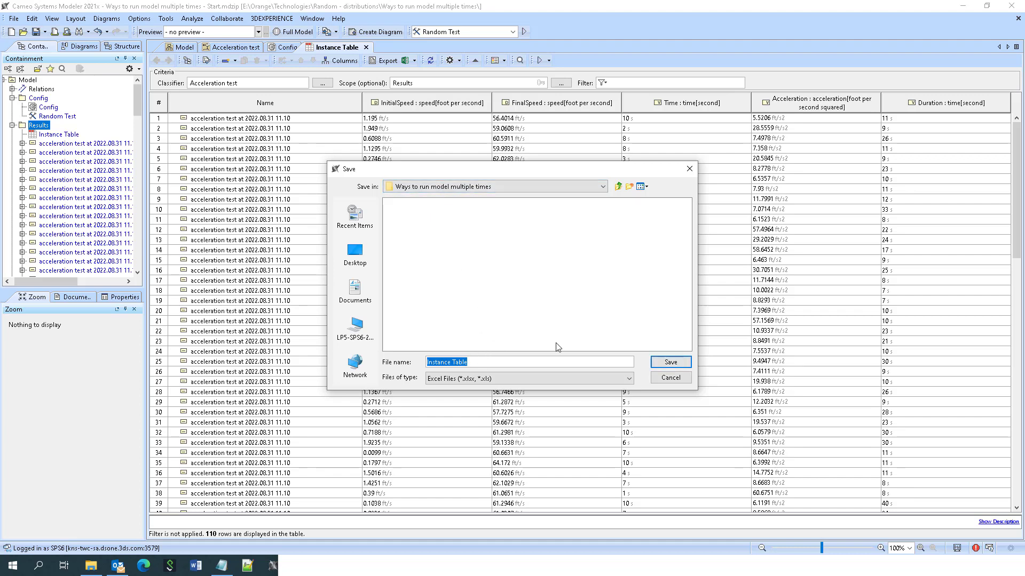
left_click(662, 361)
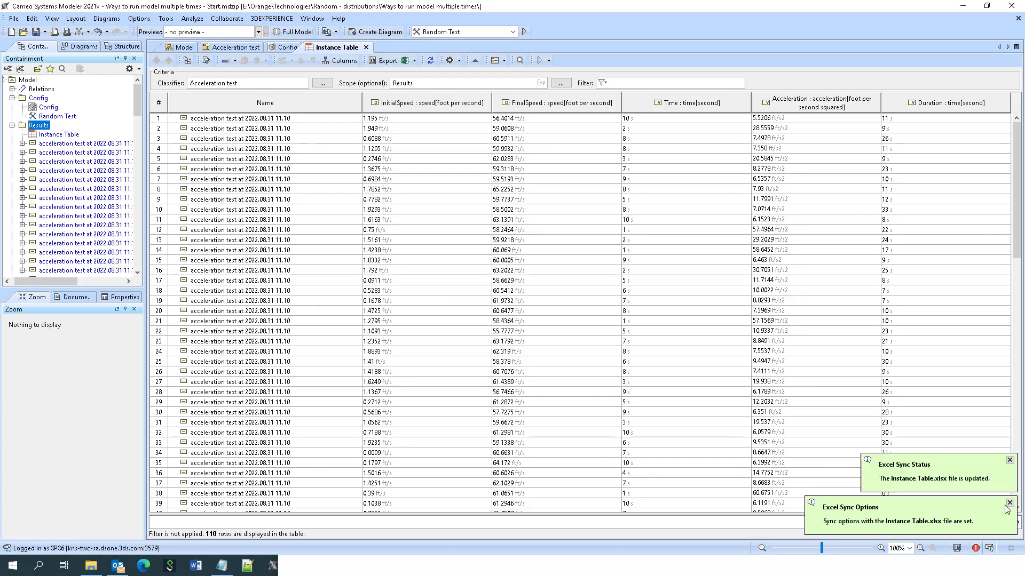
left_click(1010, 504)
left_click(1009, 460)
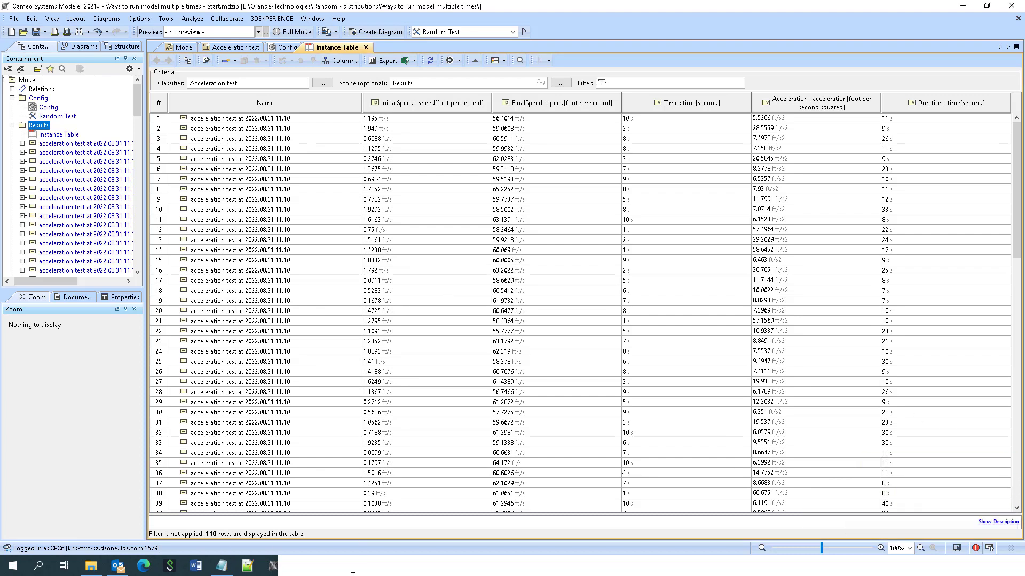
Switch to File Explorer, open Instance Table.xlsx in Excel, and maximize the workbook window
left_click(971, 439)
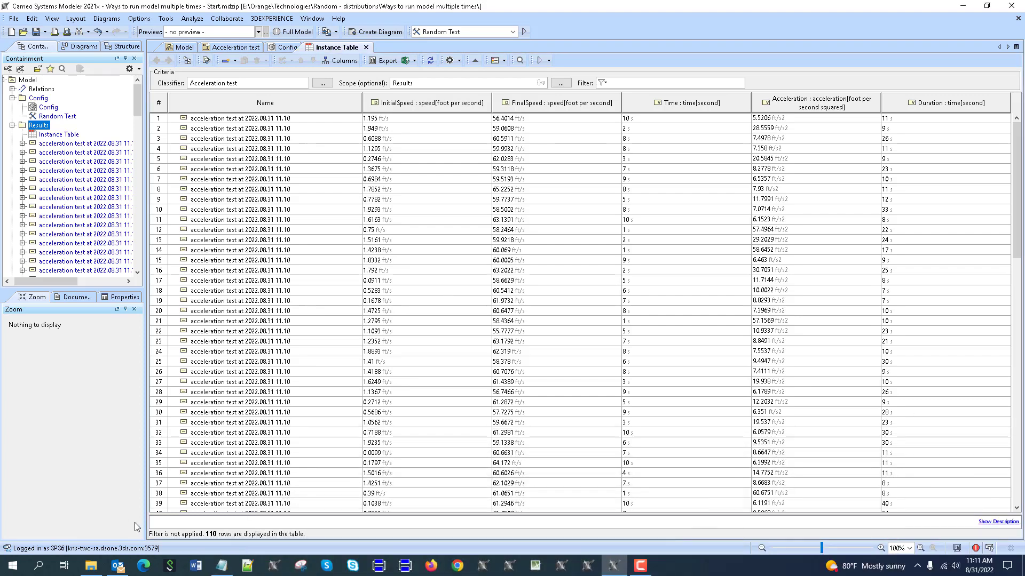
left_click(91, 566)
left_click(339, 147)
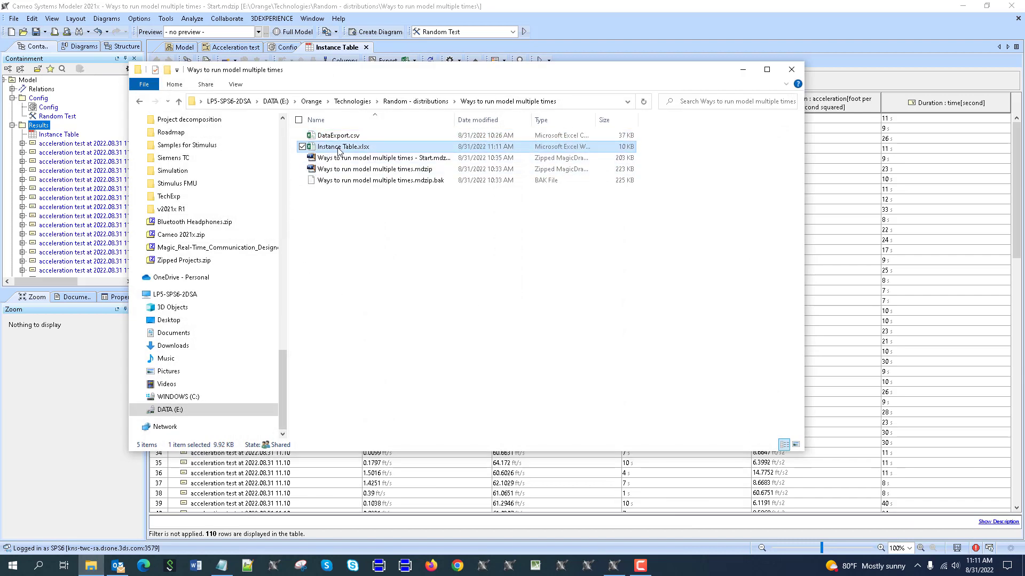
double_click(338, 148)
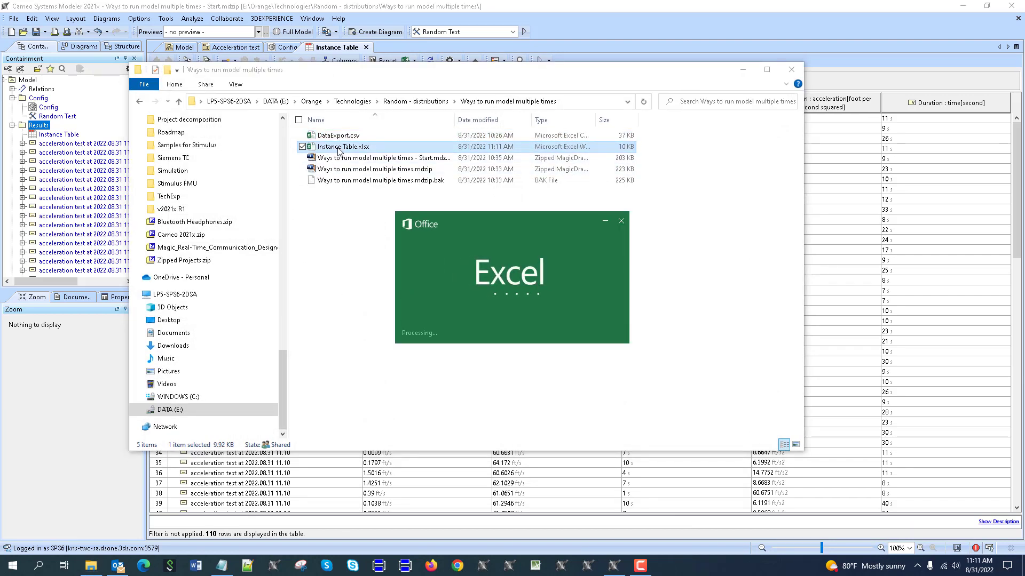
left_click(816, 108)
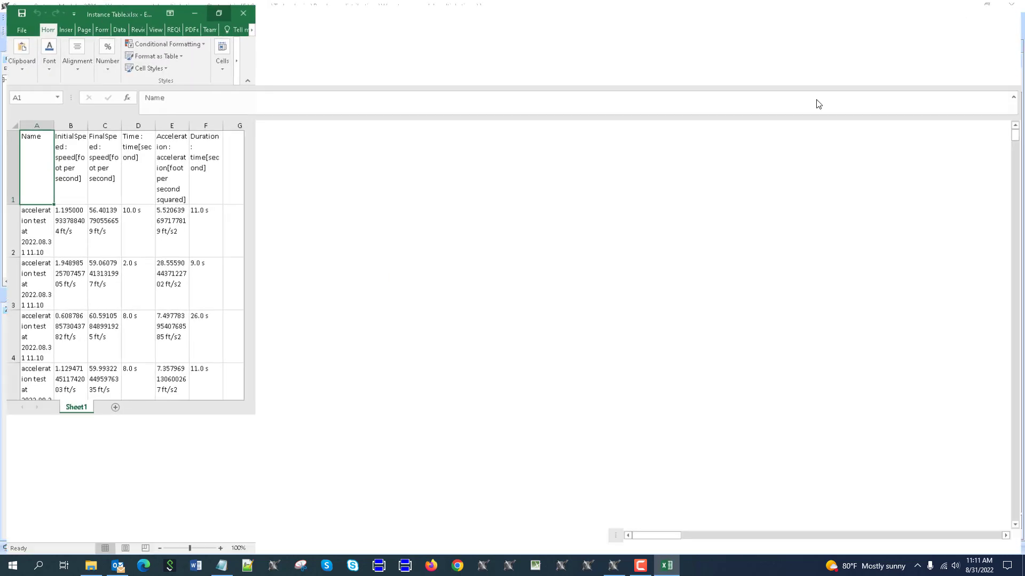
Widen all columns of the exported sheet and auto-fit the row heights so each test record fits on one line
scroll(265, 292, "down", 1)
scroll(265, 292, "up", 1)
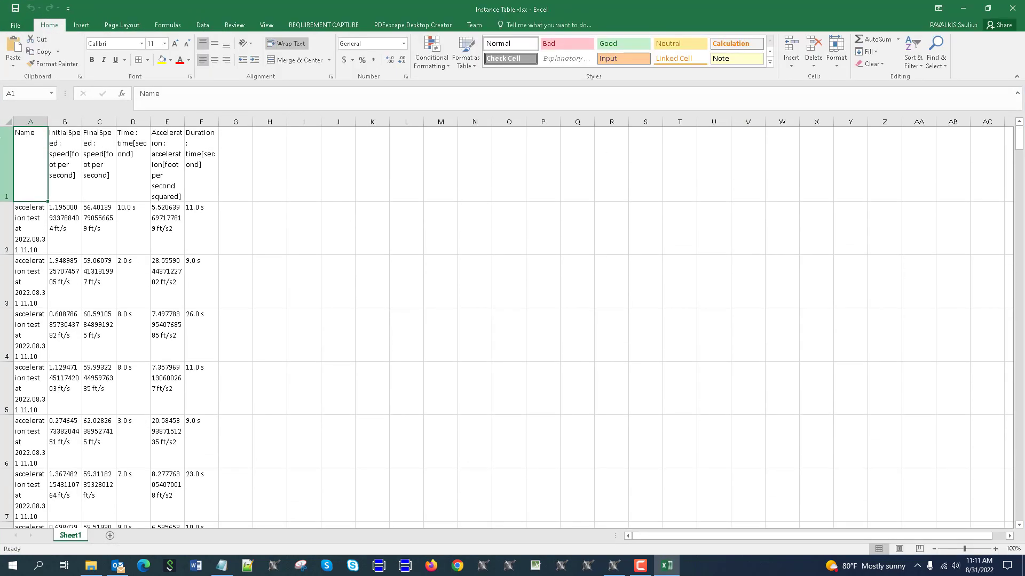
left_click(8, 122)
double_click(49, 123)
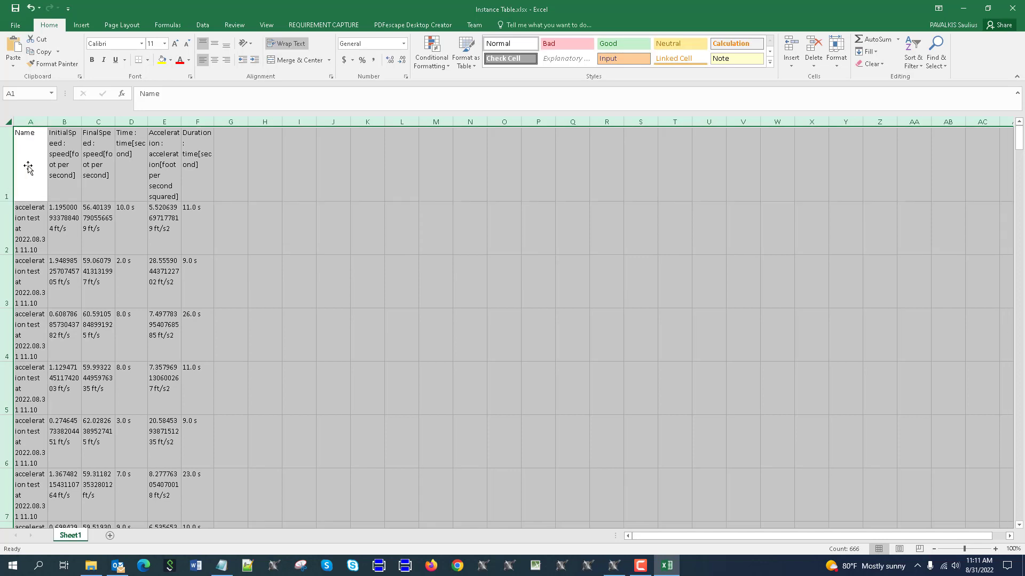
left_click_drag(47, 123, 97, 122)
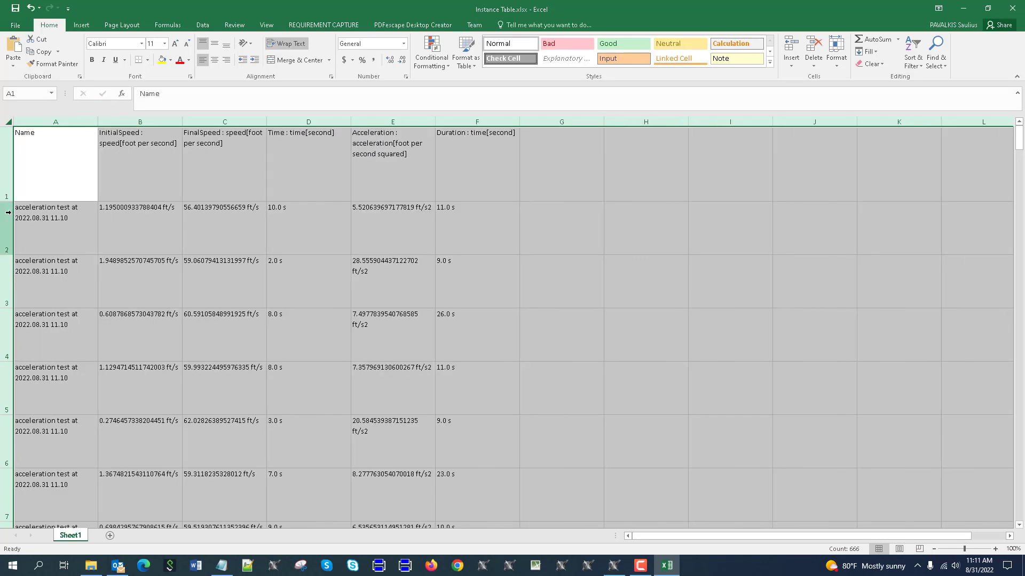
double_click(5, 201)
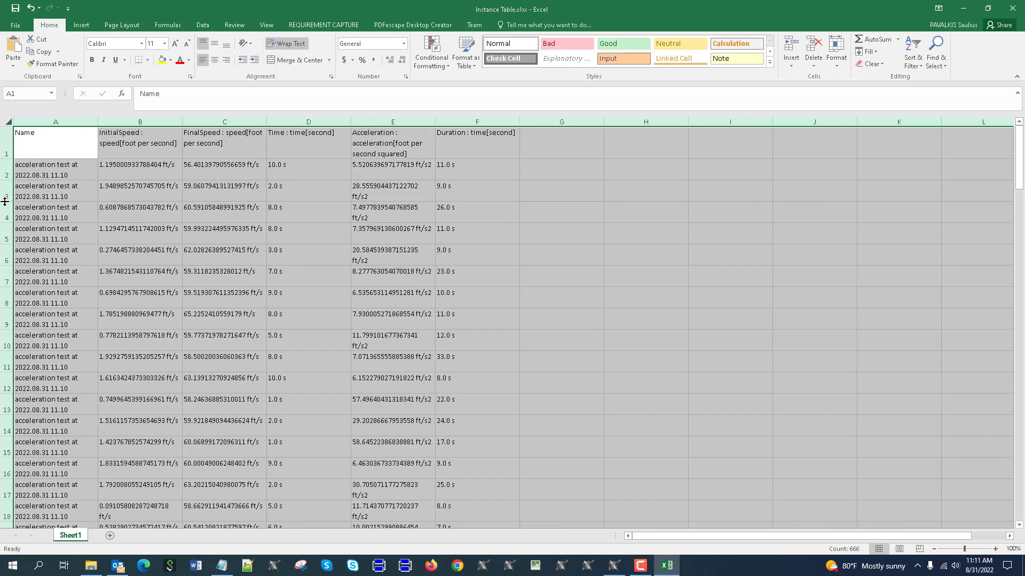
double_click(97, 122)
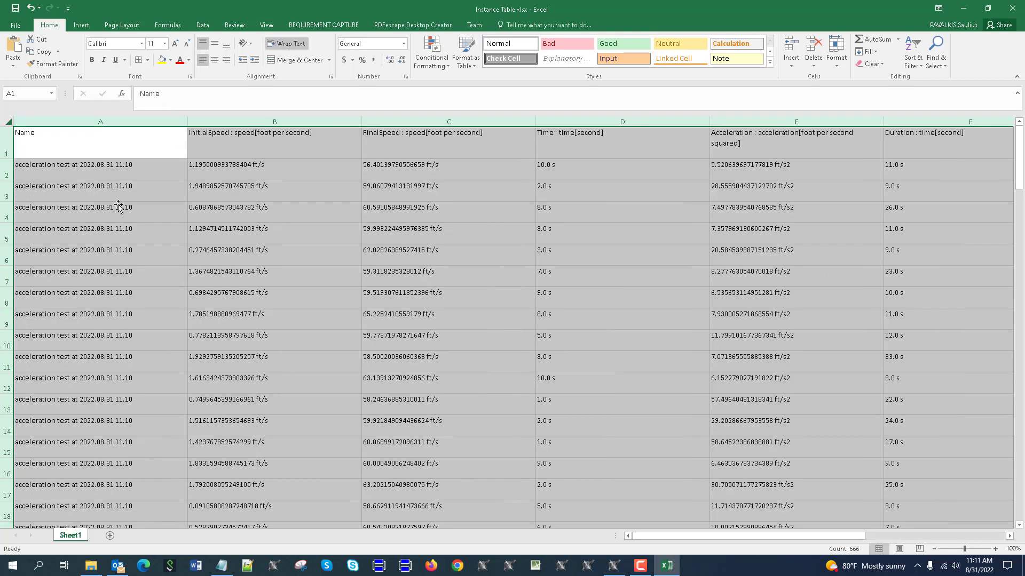
double_click(9, 180)
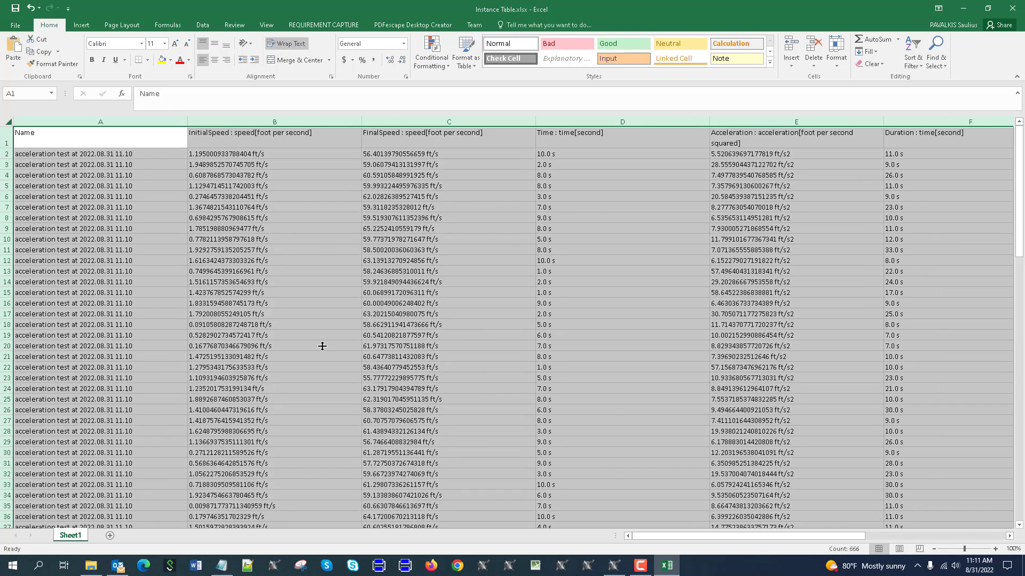
left_click(635, 304)
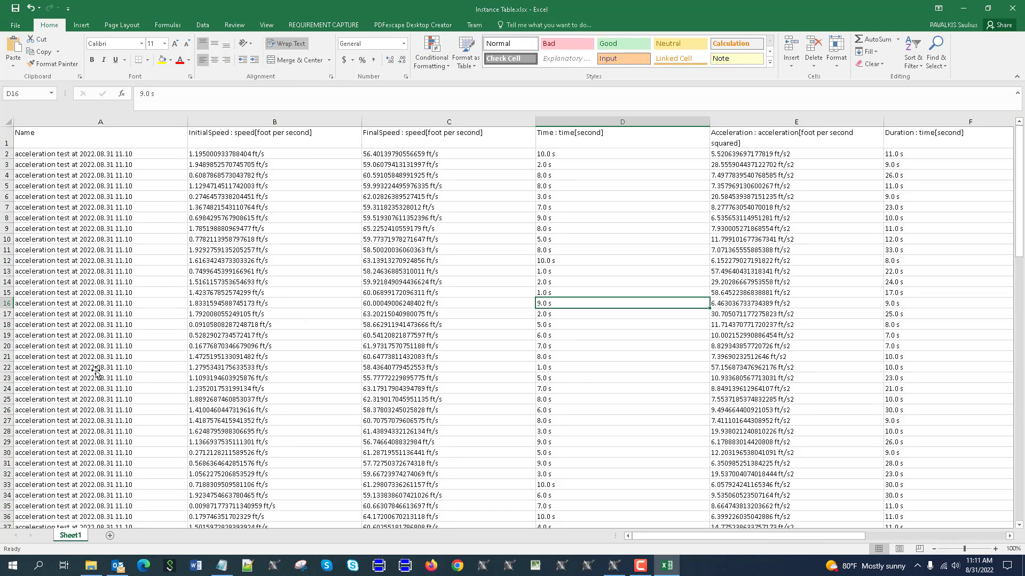
Switch back to Cameo Systems Modeler and check the Instance Table's Excel/CSV read and write options
left_click(964, 8)
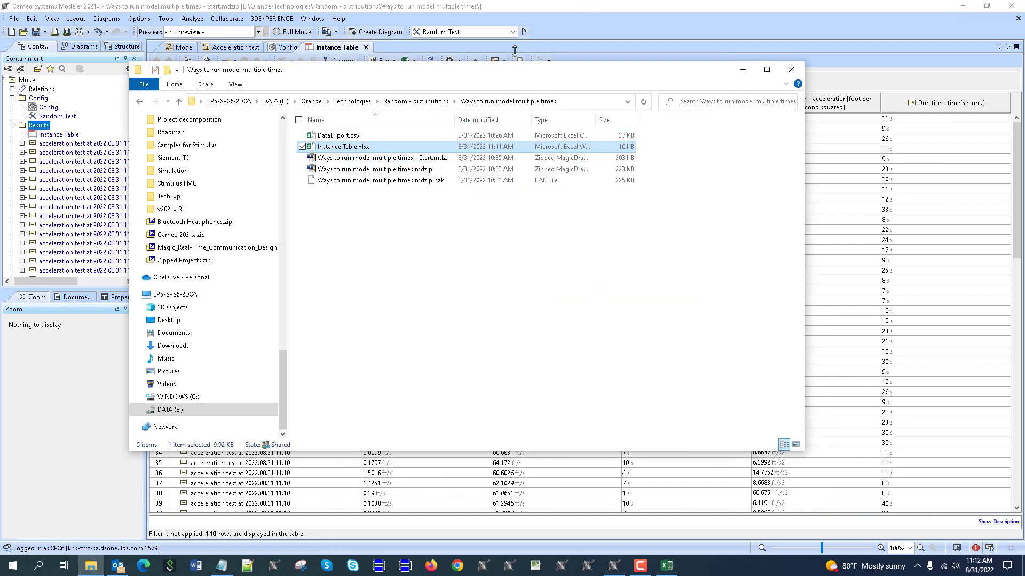
left_click(629, 6)
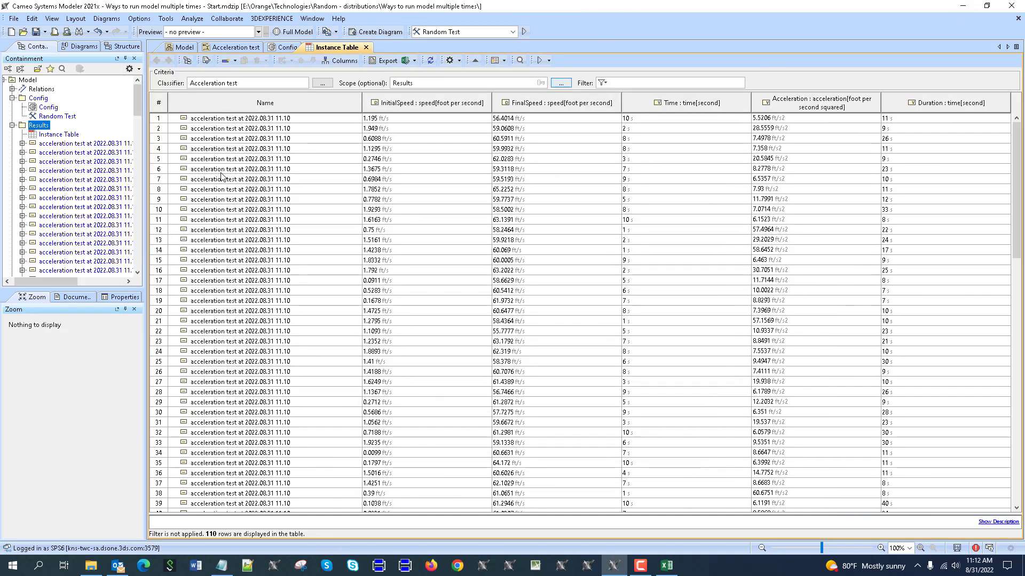
left_click(414, 61)
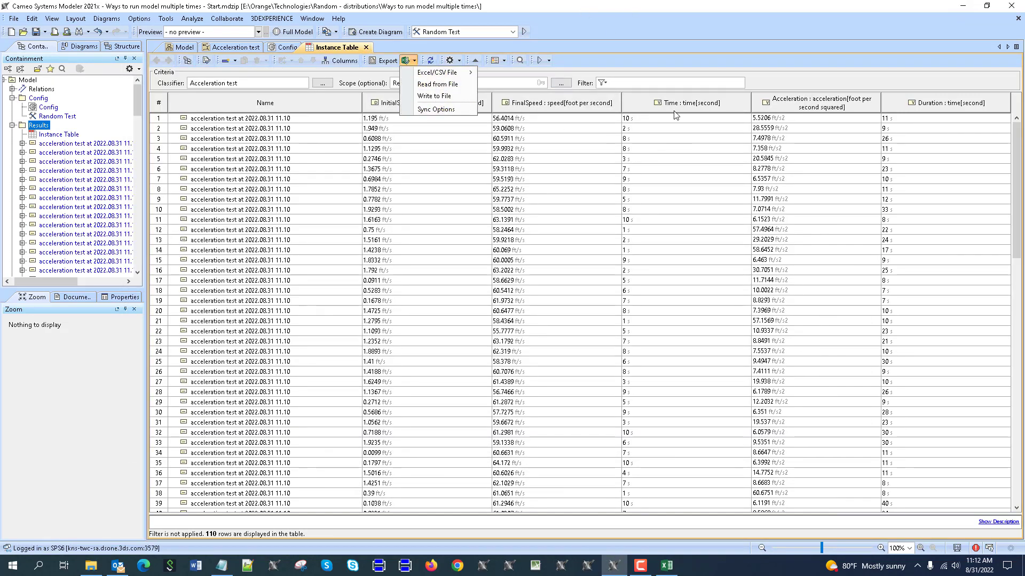
left_click(572, 43)
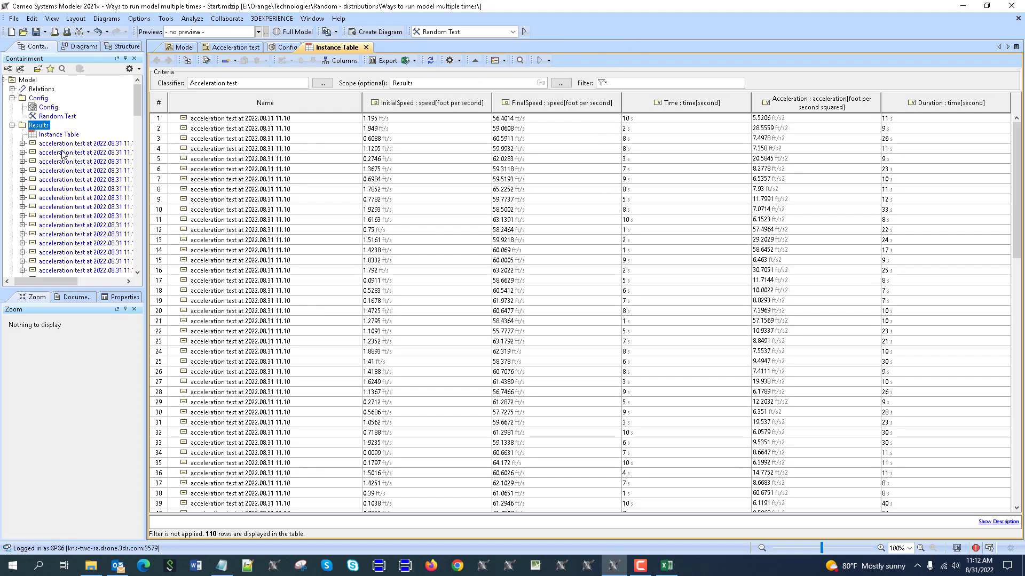
Delete most of the acceleration test instances from the Results package, keeping only 15 in the Instance Table
scroll(69, 176, "down", 12)
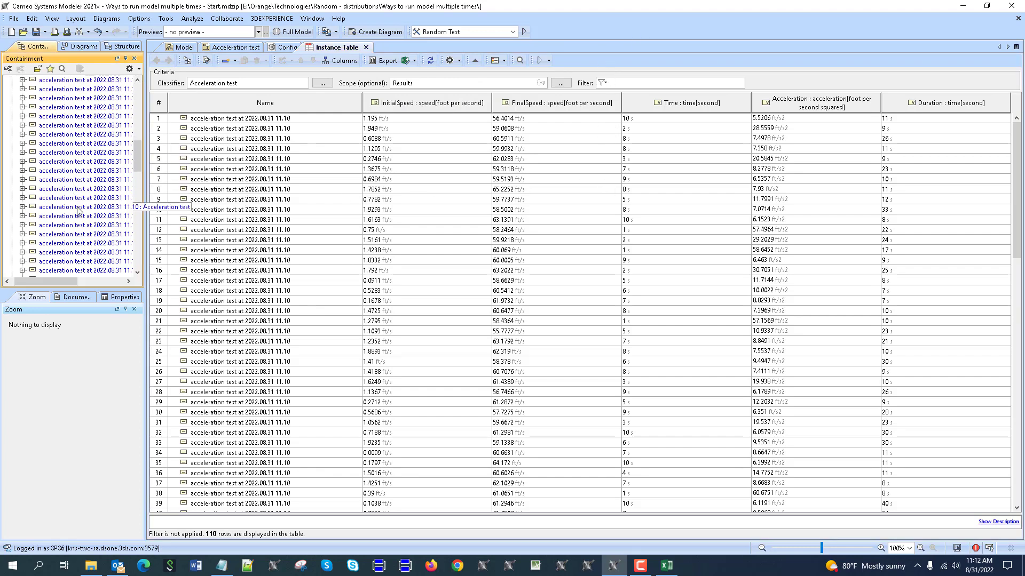
scroll(80, 214, "down", 5)
left_click(82, 174, "shift")
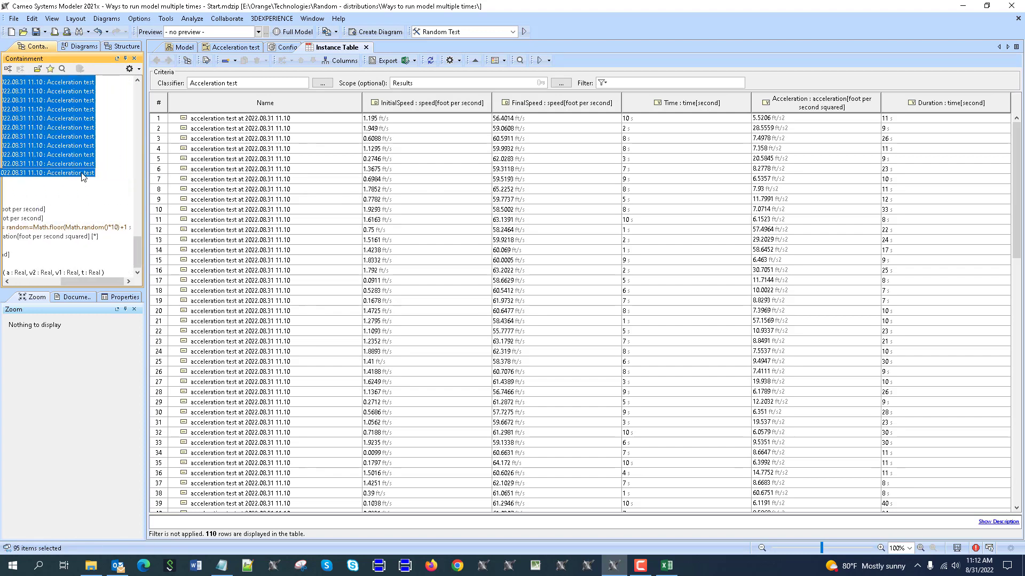
key("Delete")
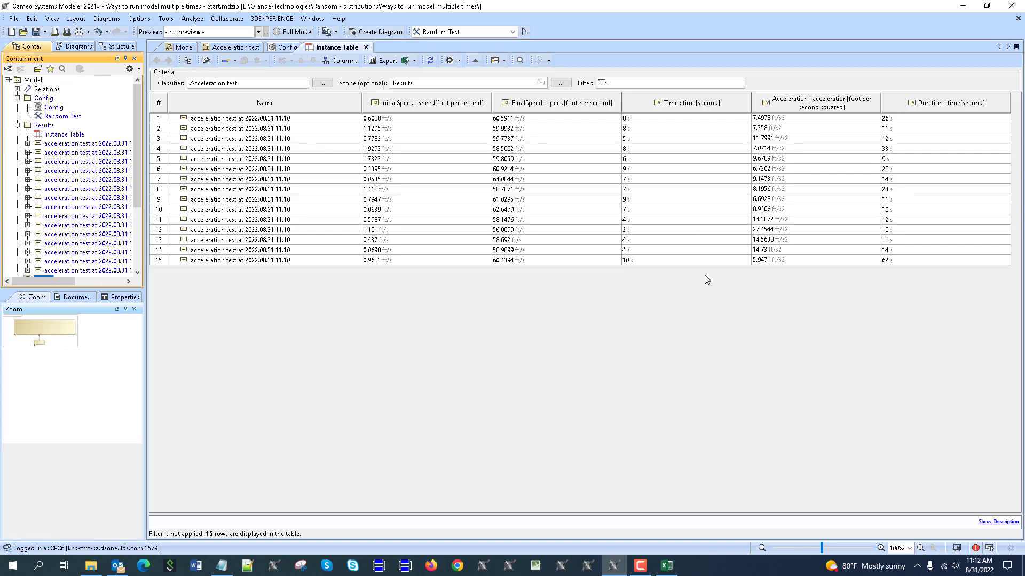
Clear the Acceleration and Duration values for all 15 rows of the Instance Table
left_click_drag(792, 125, 806, 254)
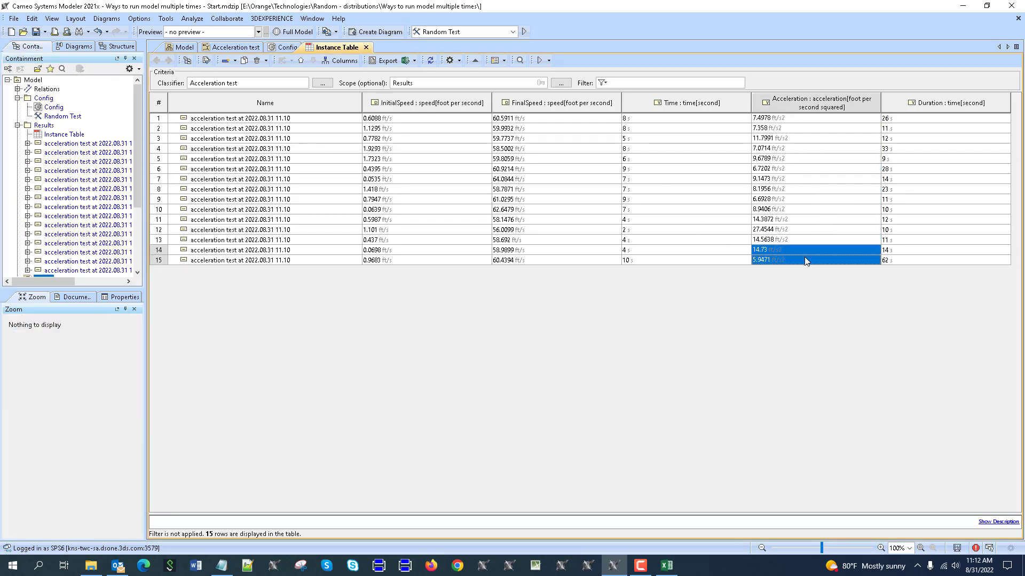
left_click_drag(791, 123, 800, 199)
left_click_drag(810, 250, 811, 256)
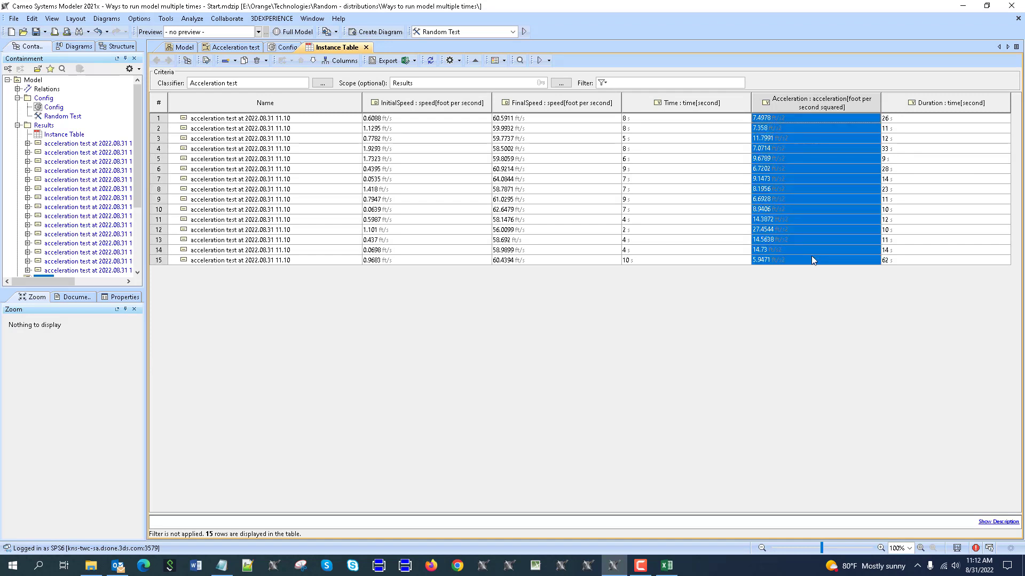
key("Delete")
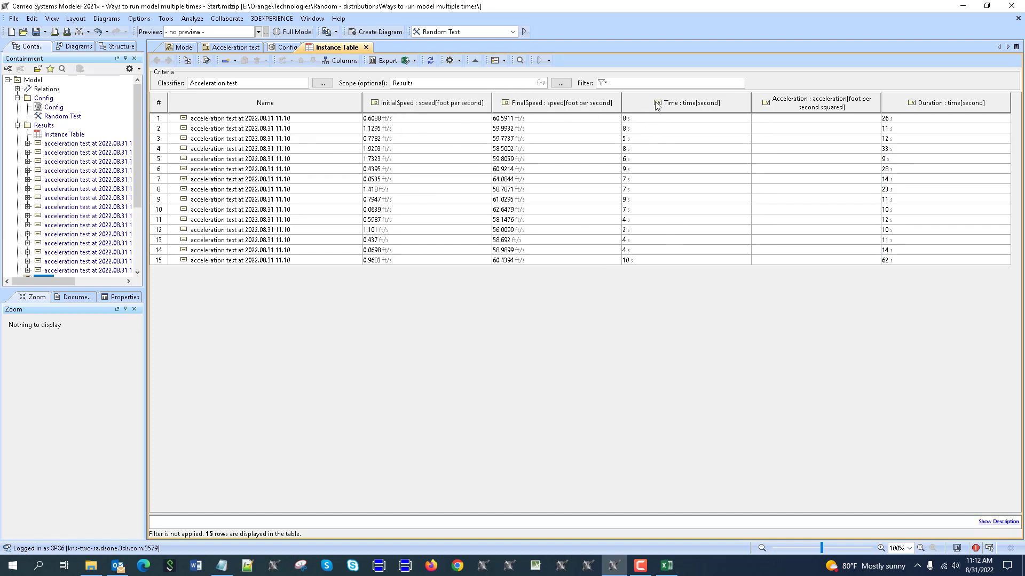
left_click_drag(940, 118, 952, 259)
key("Delete")
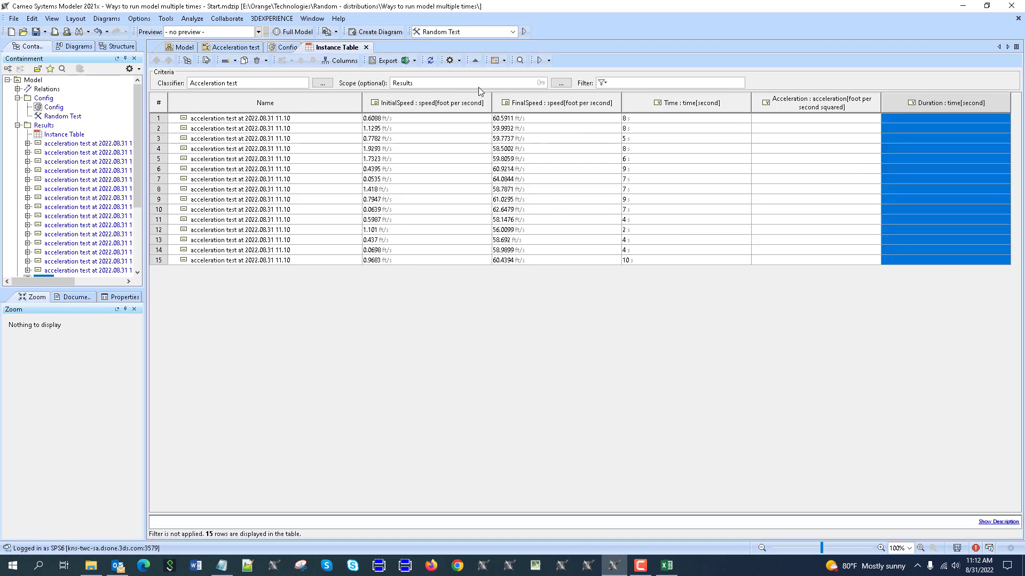
left_click(414, 61)
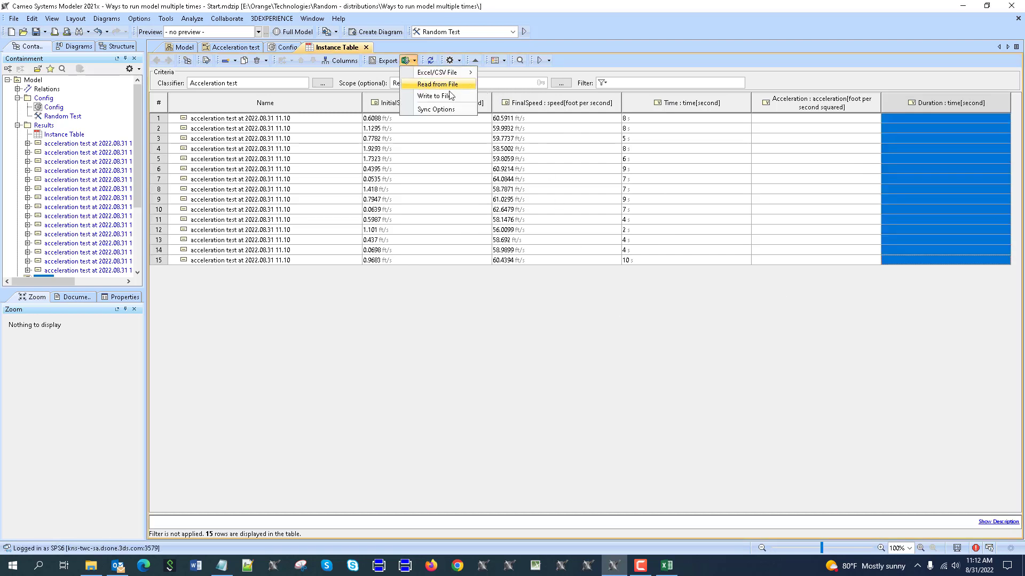
left_click(470, 353)
key("Escape")
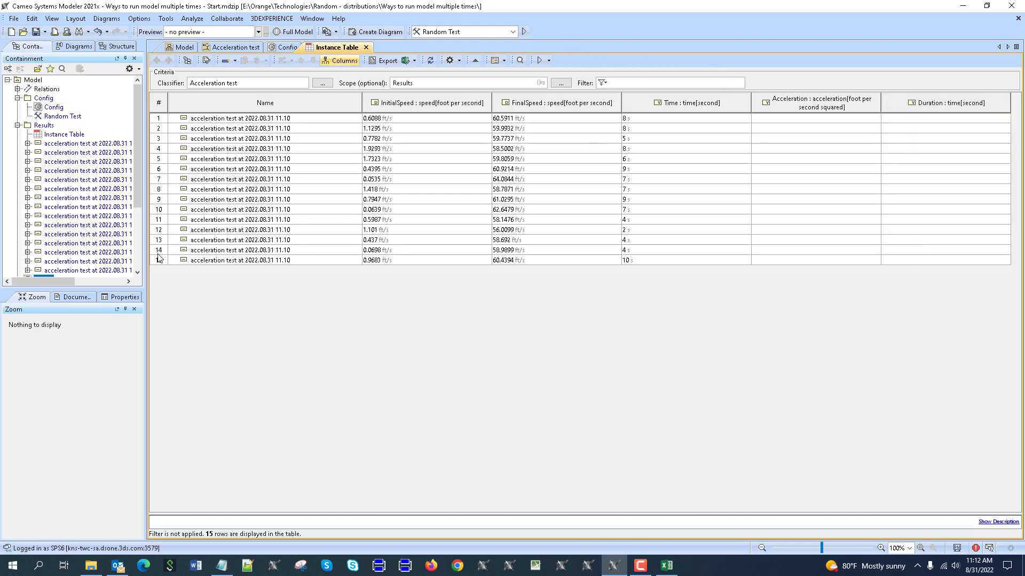
Run the Instance Table's rows with the 'Random Test' config and check the initial speeds of the newly added instances
left_click(548, 60)
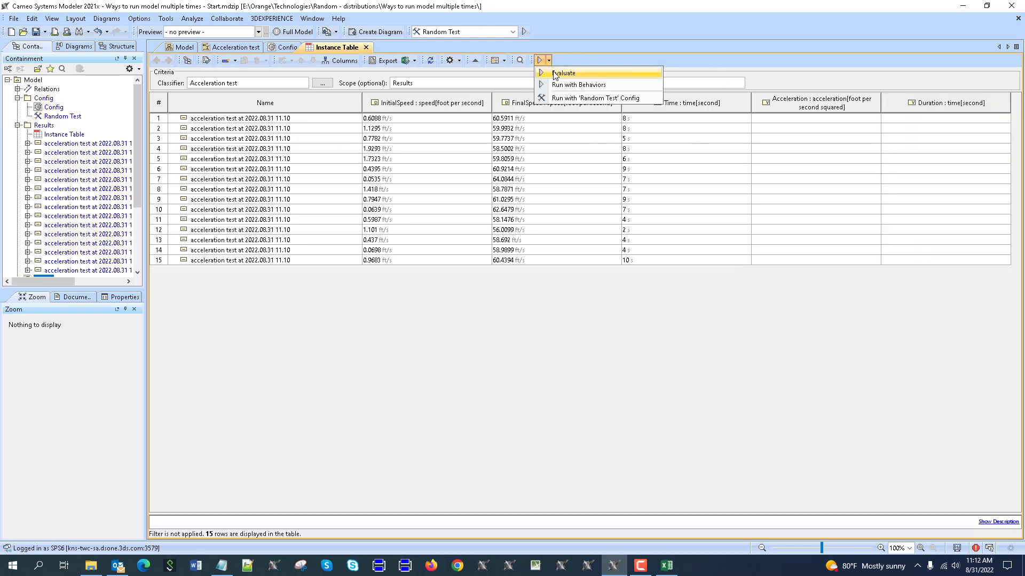
left_click(602, 98)
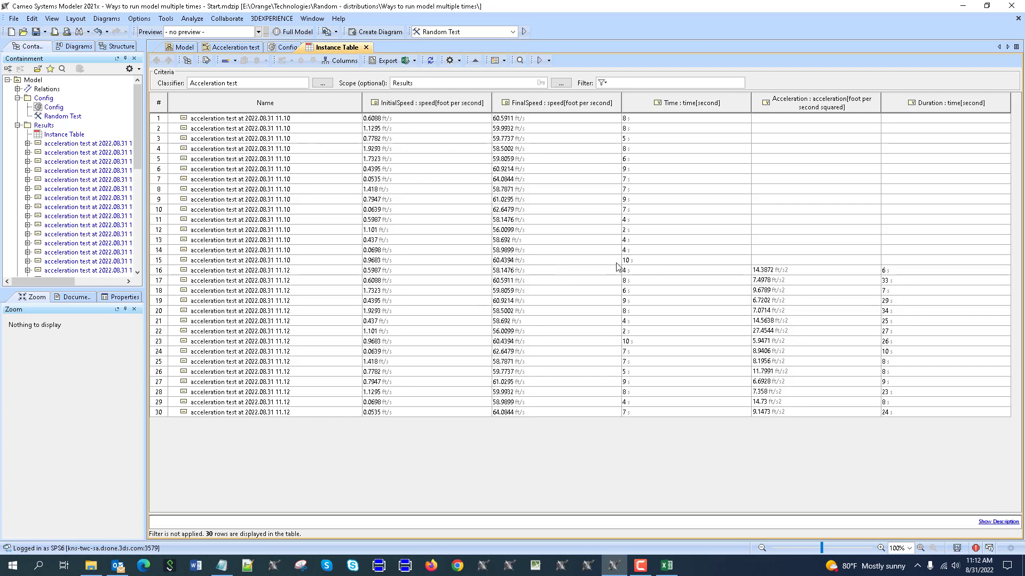
left_click(389, 271)
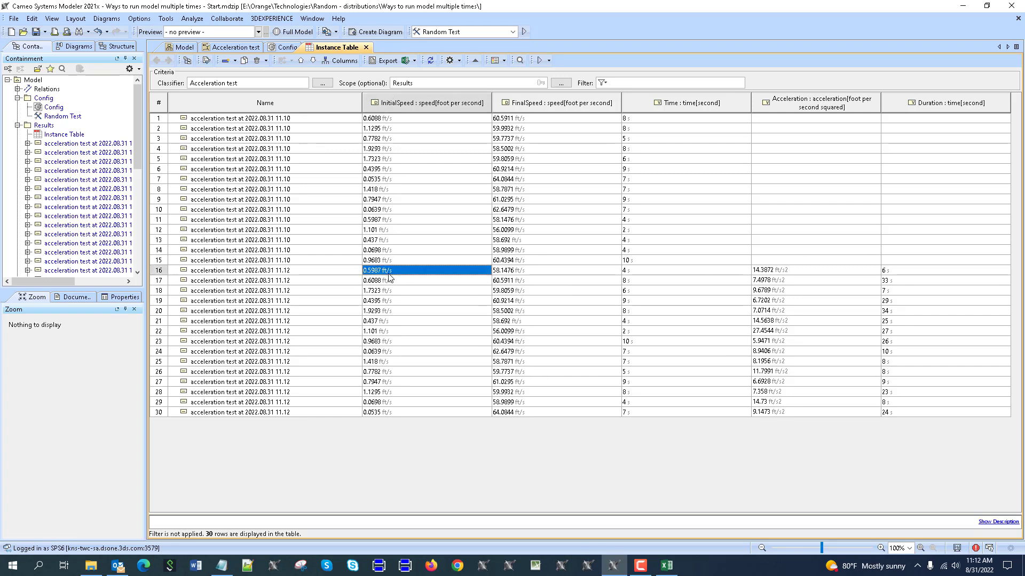
key("Down")
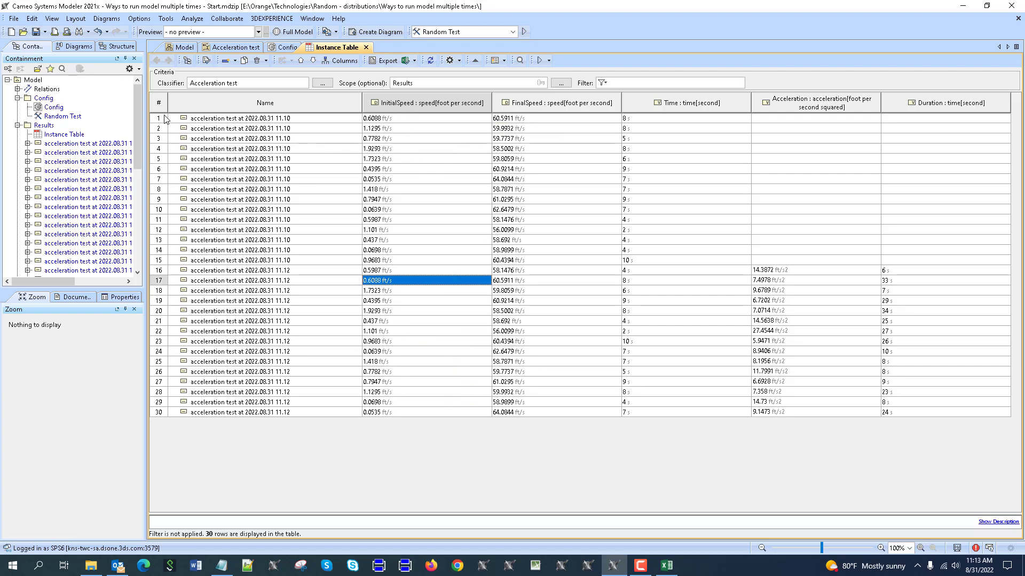
Run rows 1 to 15 of the Instance Table with behaviors to fill in their Acceleration and Duration, and clear the selection
left_click_drag(168, 118, 943, 264)
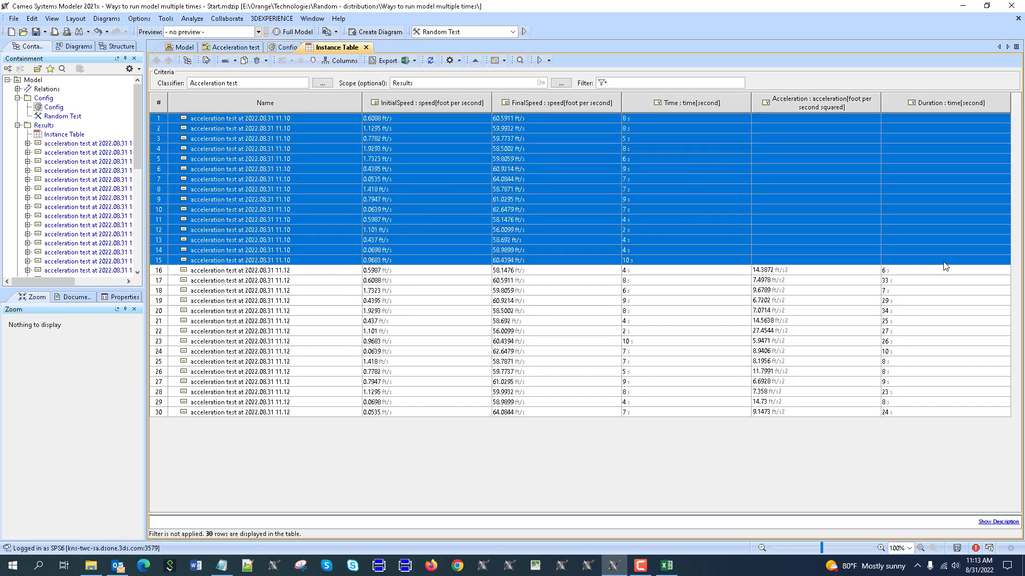
left_click(553, 63)
left_click(568, 90)
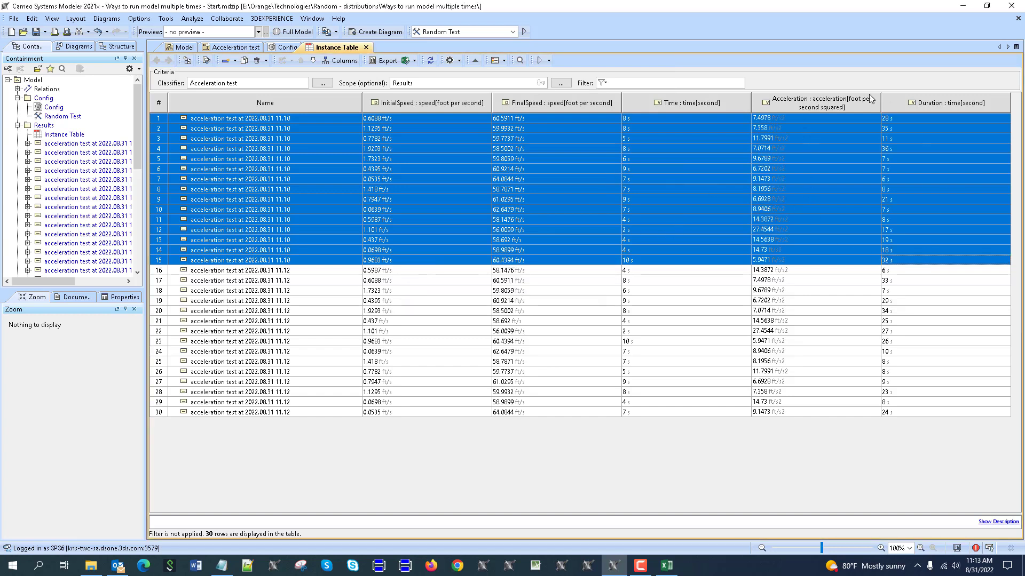
left_click(727, 474)
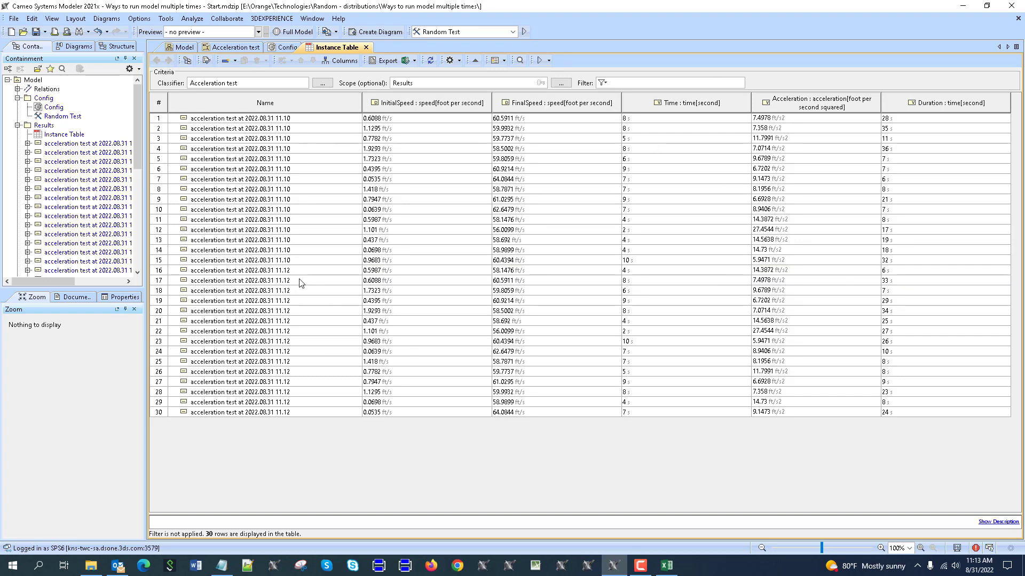
Close the Instance Table, add a CSV Export named DataExport beside Random Test in the Config diagram, and assign the Acceleration test block to it
left_click(366, 47)
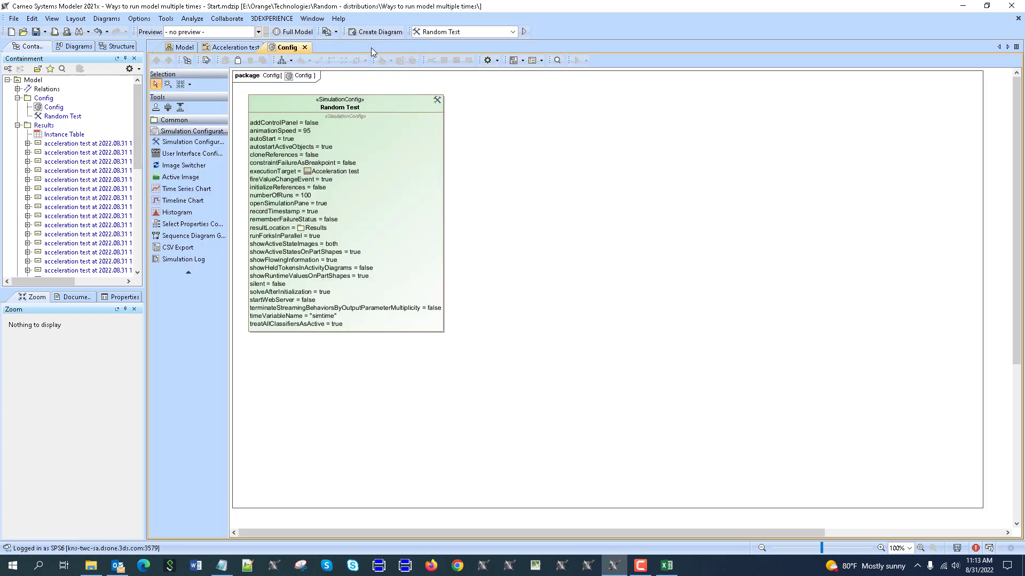
left_click(179, 247)
left_click(486, 263)
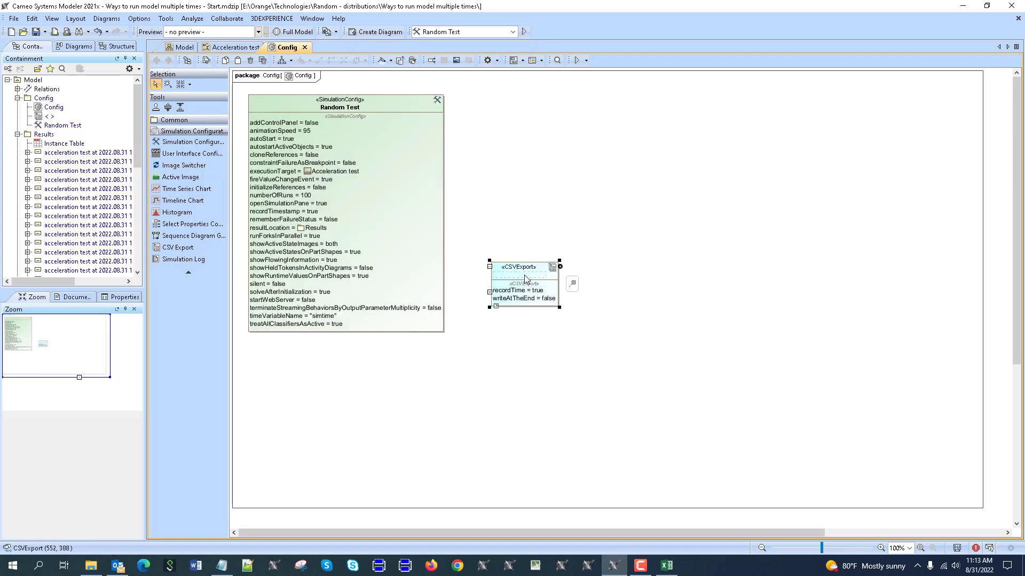
type("DataExport")
left_click(589, 241)
scroll(88, 155, "down", 3)
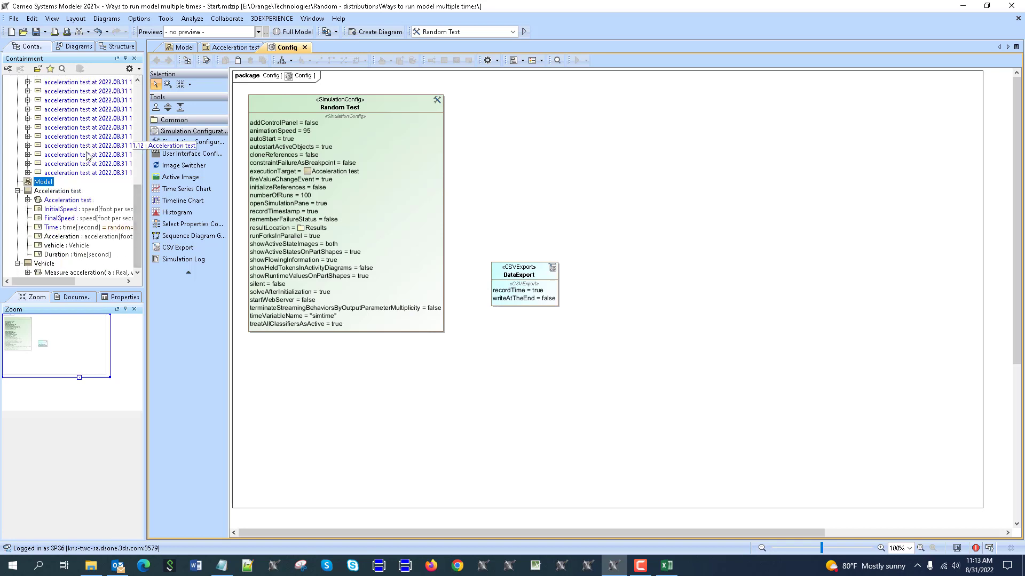
left_click_drag(54, 191, 508, 269)
In DataExport's specification, set the file name to DataExport.csv, enable Write At The End, and disable Record Time
double_click(517, 271)
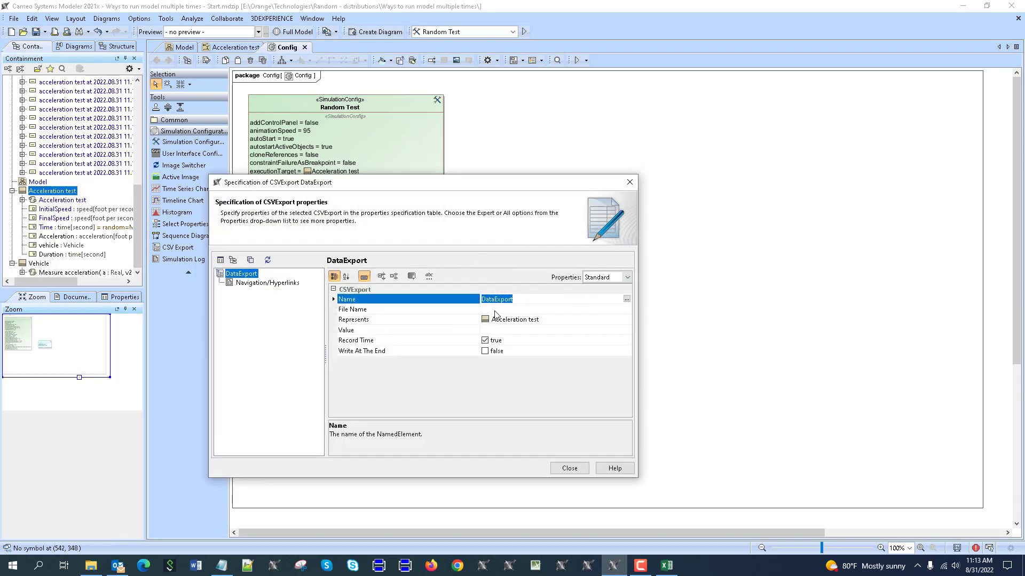
left_click(511, 311)
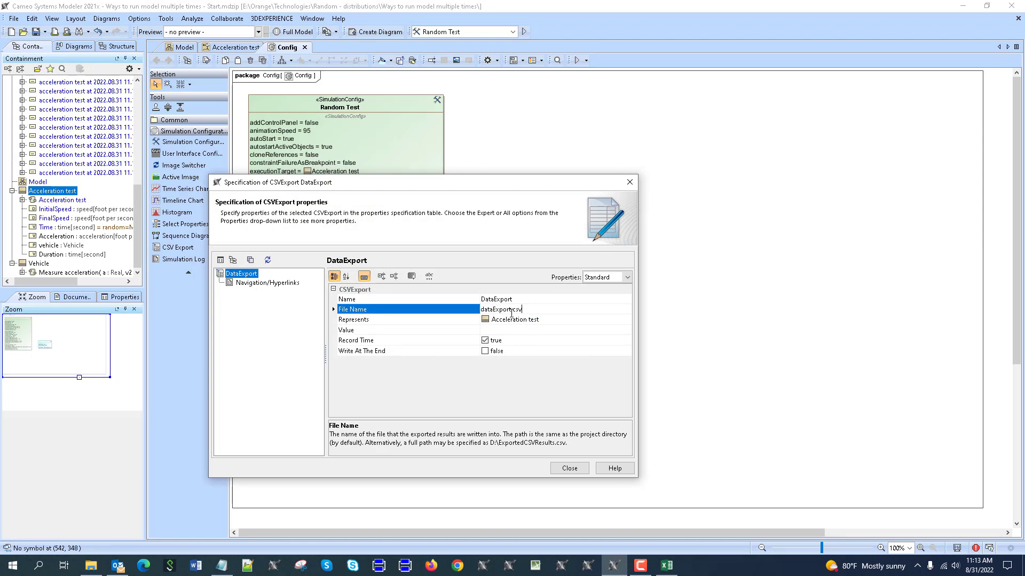
type("D")
left_click(496, 352)
left_click(484, 340)
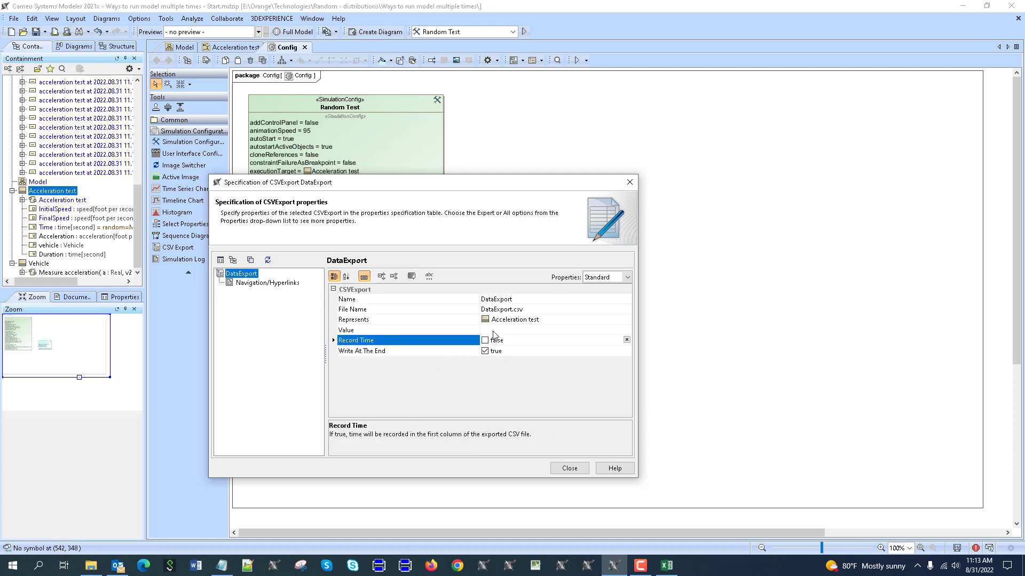
Set DataExport's Value to the Acceleration, Duration, FinalSpeed, InitialSpeed and Time properties of Acceleration test, and close its specification
left_click(493, 331)
left_click(628, 328)
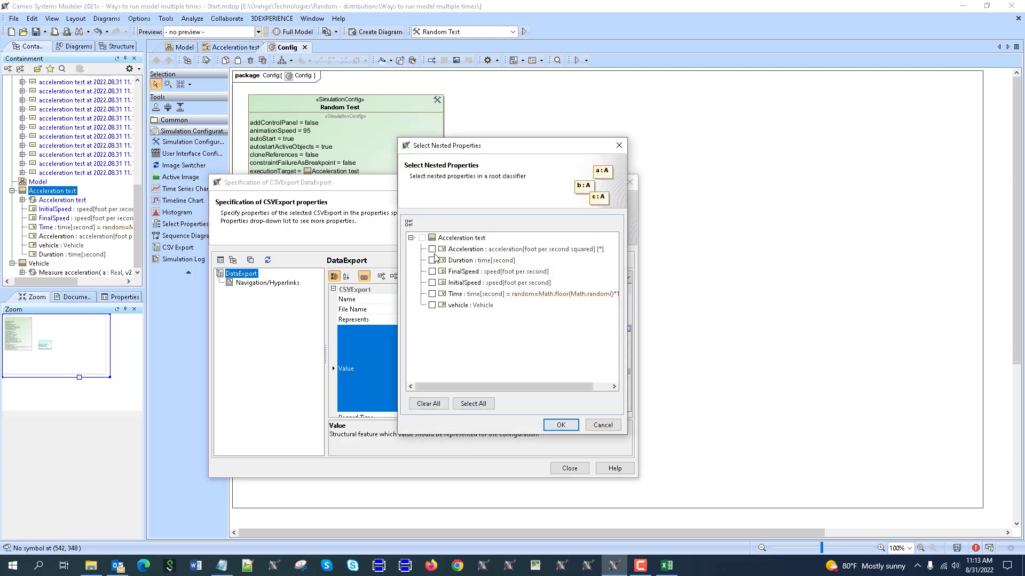
left_click(432, 250)
left_click(432, 260)
left_click(432, 283)
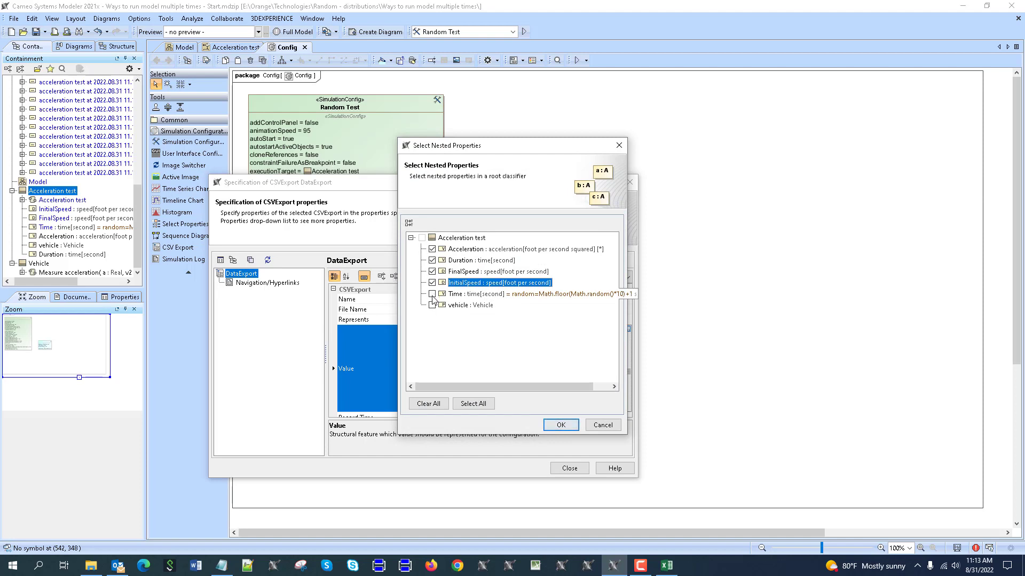
left_click(432, 294)
left_click(555, 425)
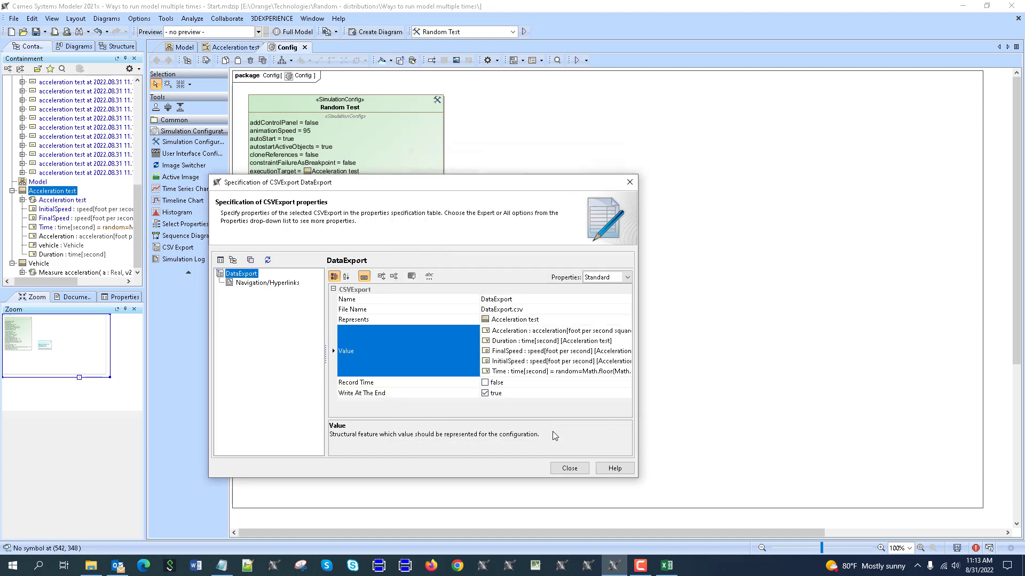
left_click(567, 468)
Assign DataExport as an execution listener of Random Test and set that configuration's Result Location to <UNSPECIFIED>
left_click_drag(541, 262, 385, 111)
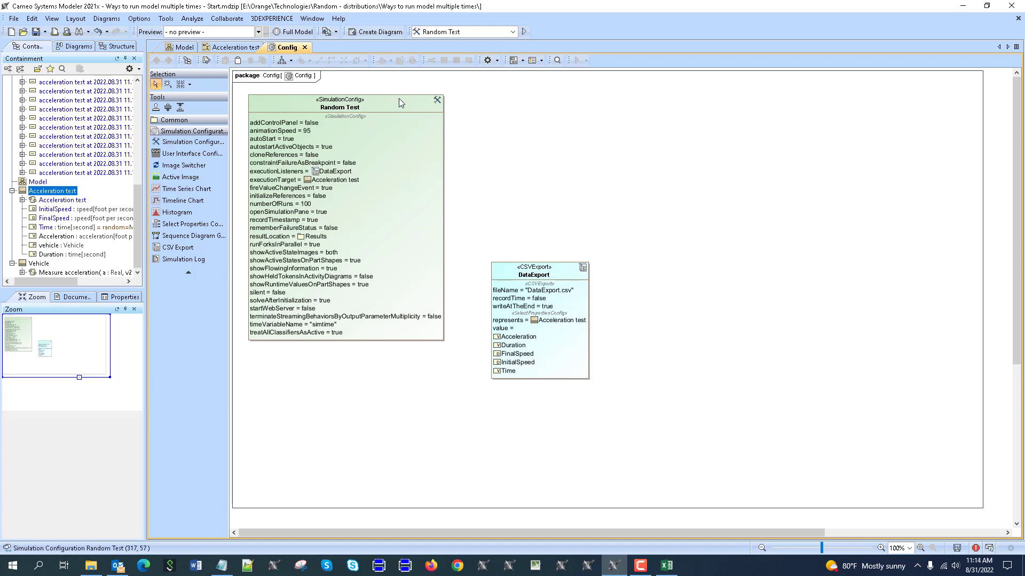
double_click(405, 101)
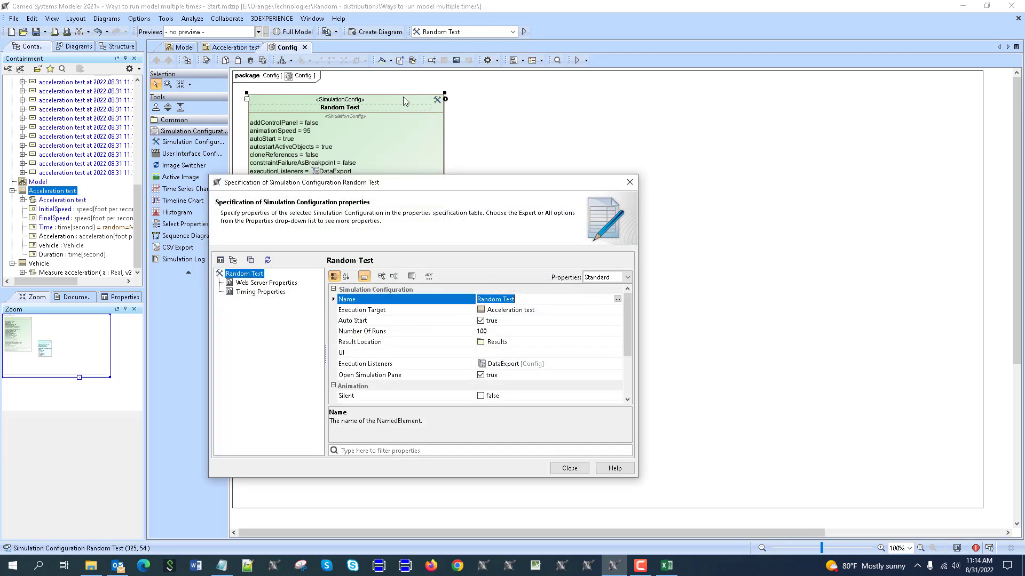
left_click(569, 345)
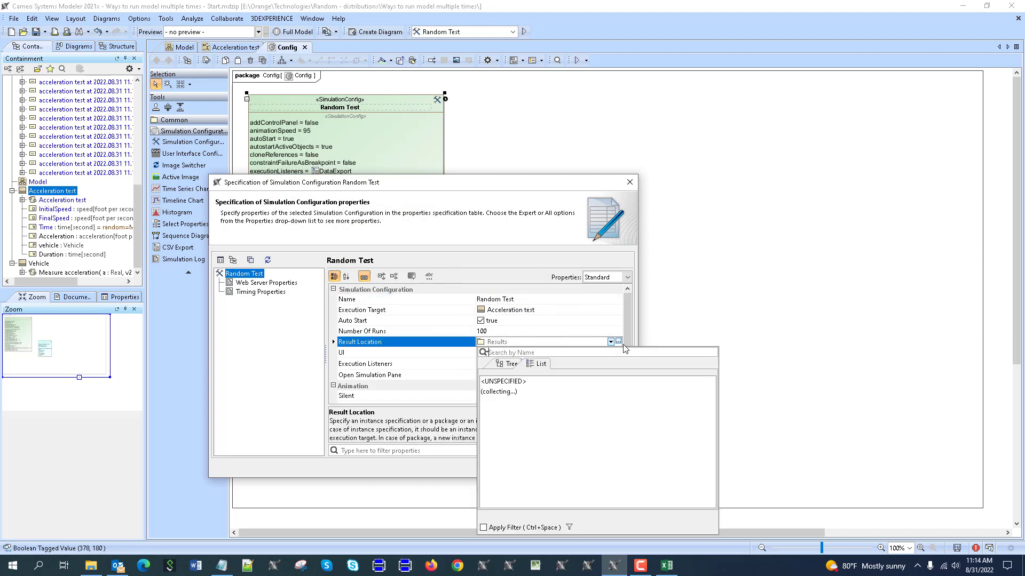
left_click(516, 382)
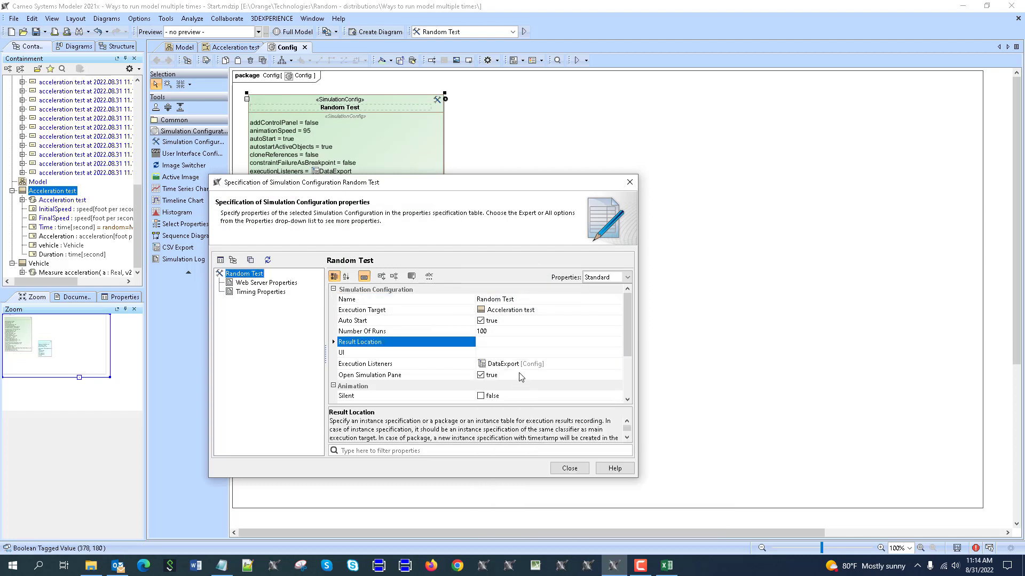
left_click(575, 470)
Move DataExport closer to Random Test and shrink the Config diagram frame to fit its contents
left_click_drag(539, 270, 501, 236)
left_click(939, 507)
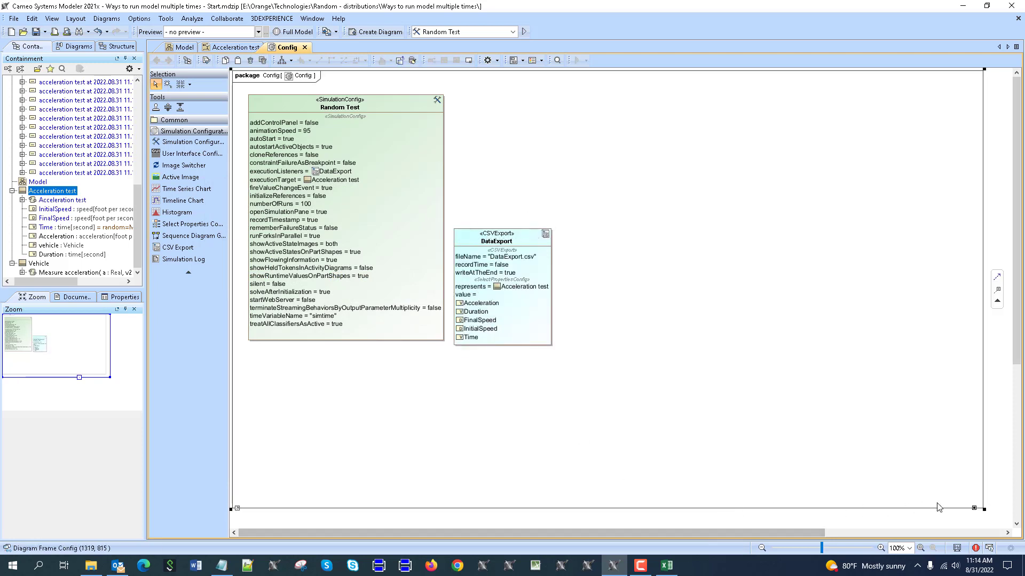
double_click(983, 508)
Set Random Test's numberOfRuns to 1000 and run the simulation
double_click(323, 203)
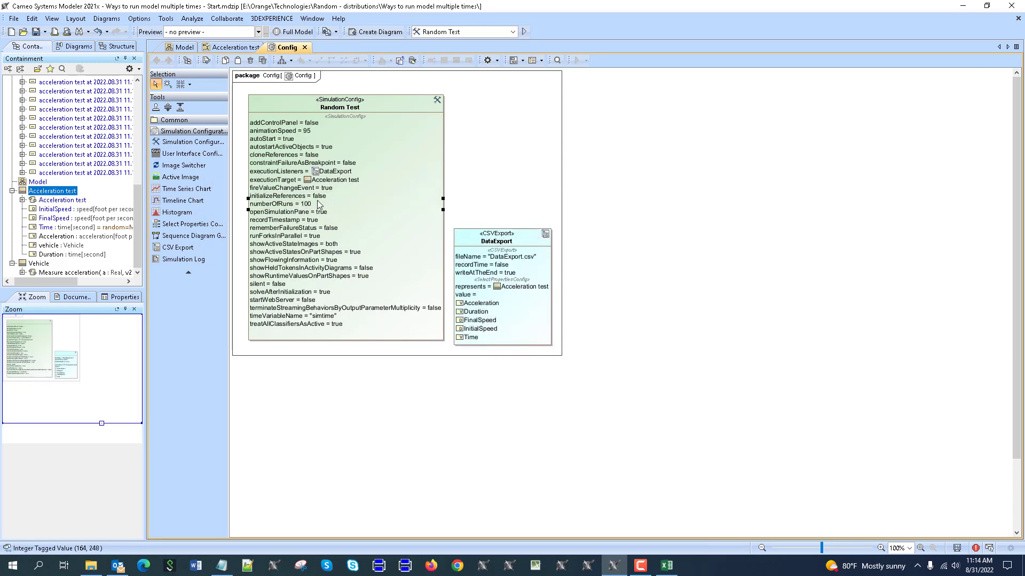
type("1000")
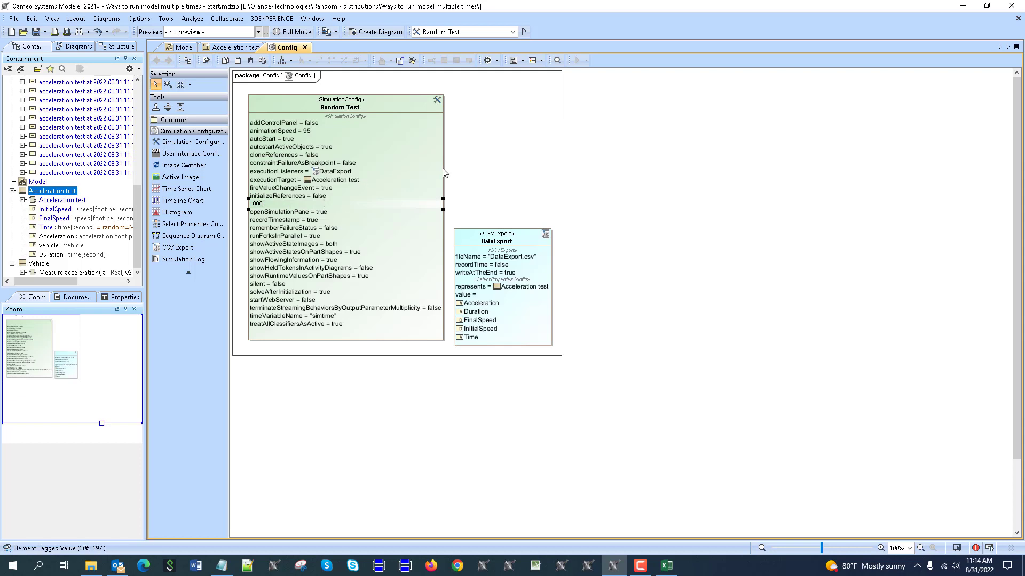
key("Return")
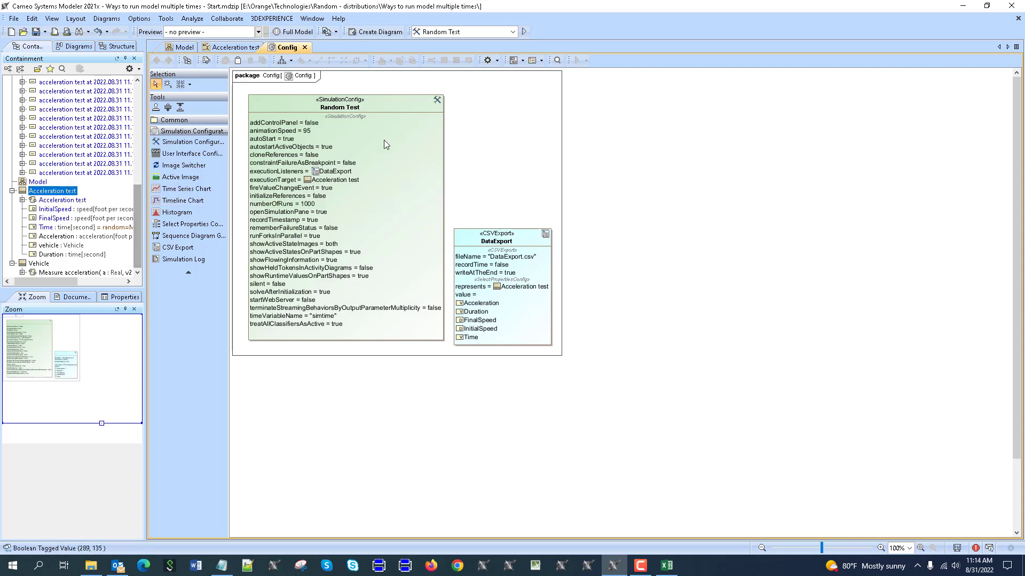
left_click(525, 33)
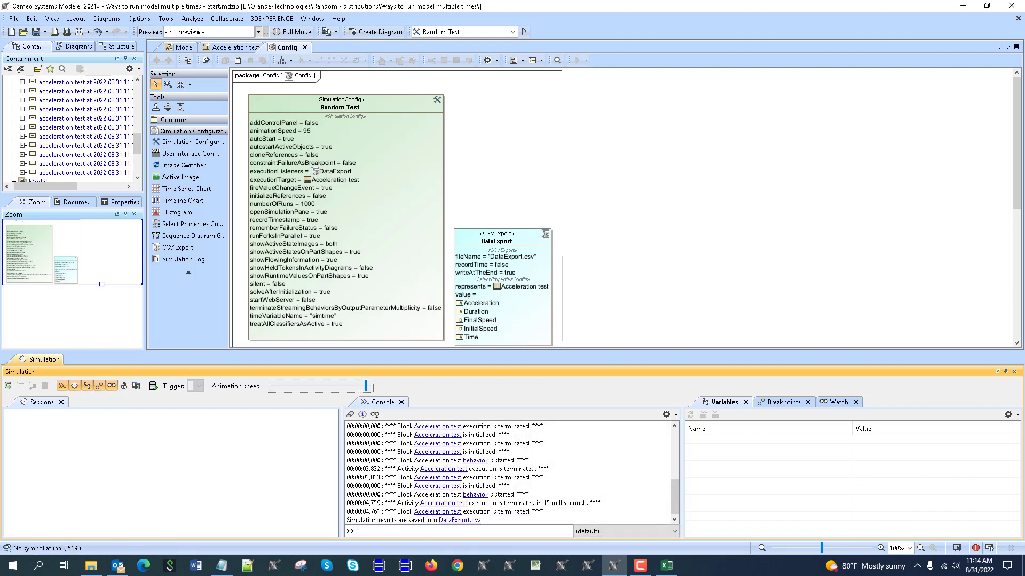
Open the exported DataExport.csv in Excel and review its rows, and close the workbooks without saving Instance Table.xlsx
left_click(463, 521)
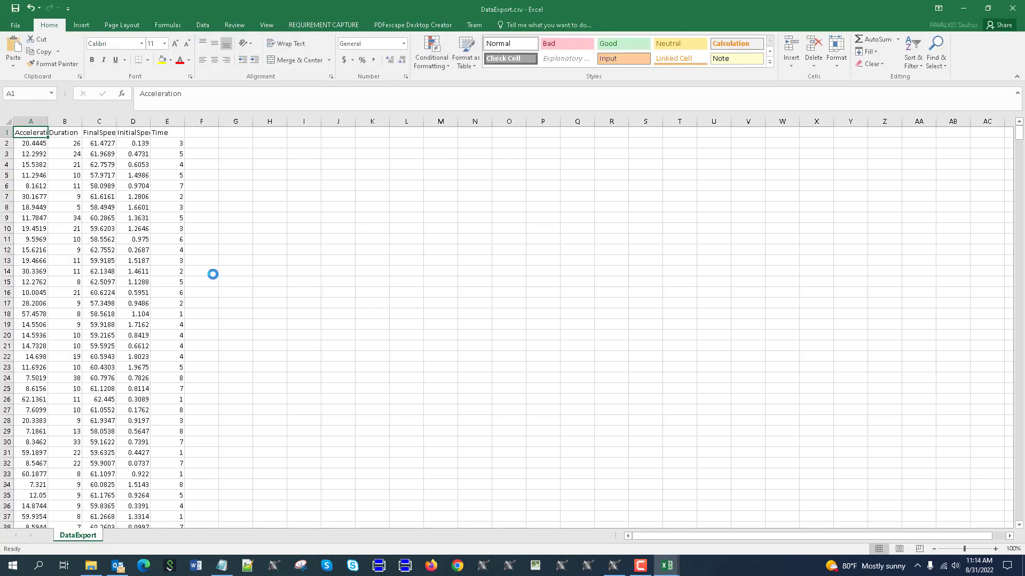
scroll(220, 300, "down", 20)
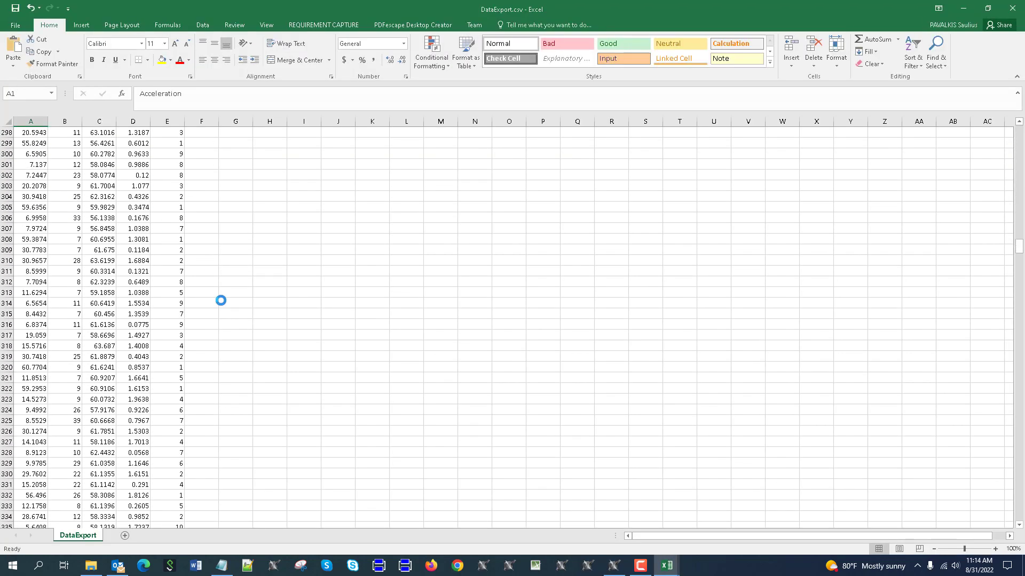
scroll(220, 301, "down", 20)
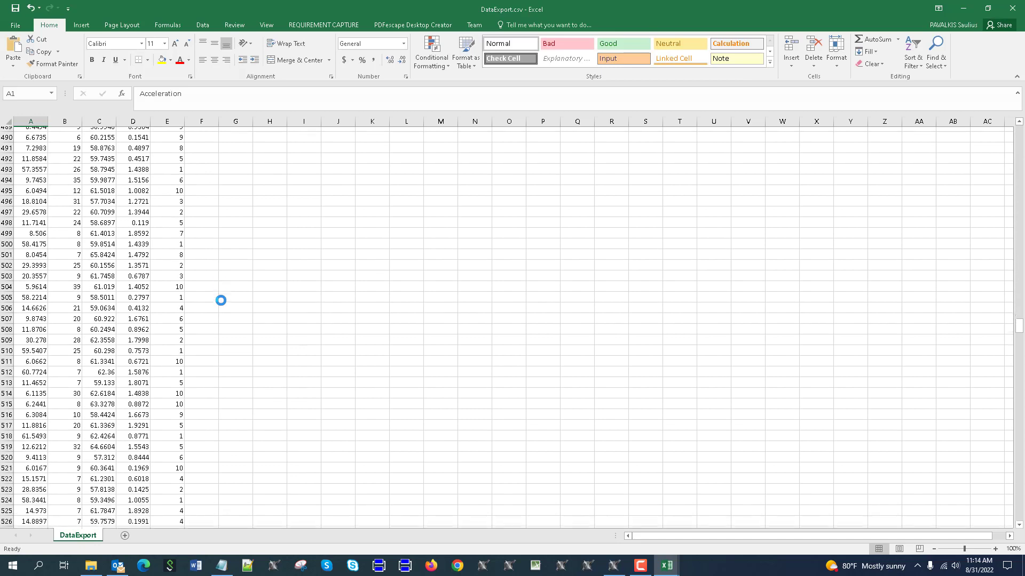
scroll(226, 314, "down", 20)
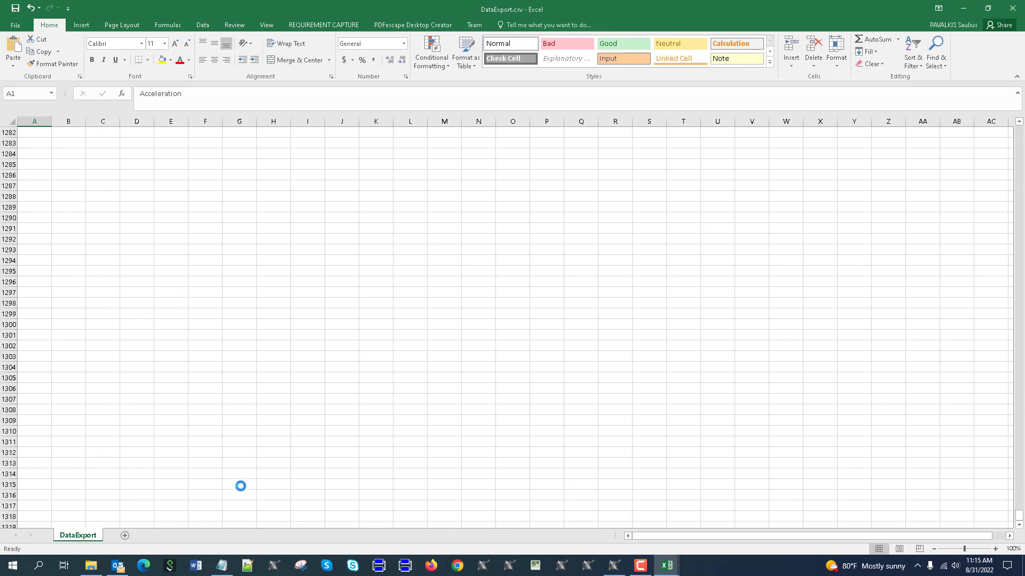
scroll(238, 479, "up", 20)
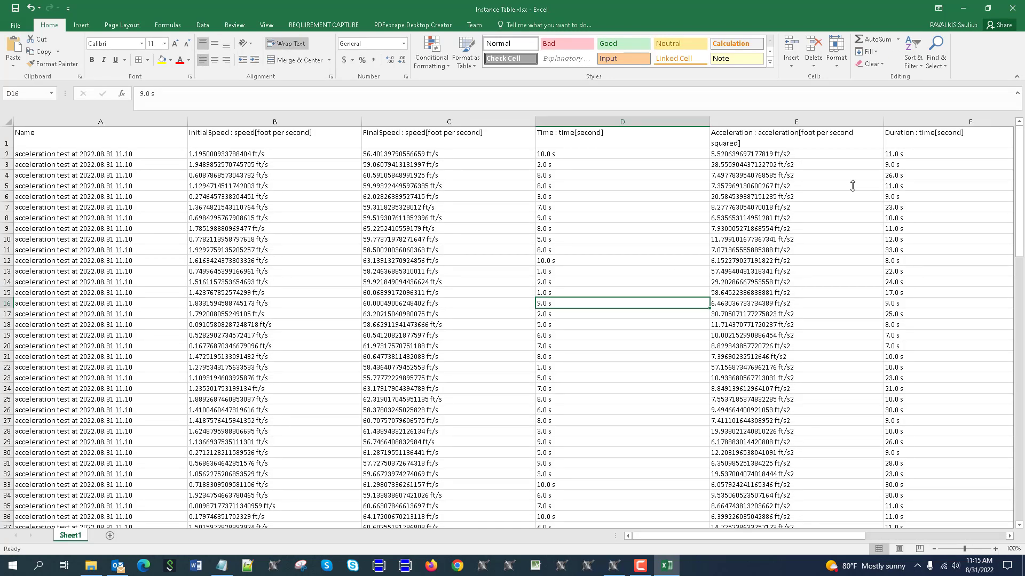
left_click(1011, 7)
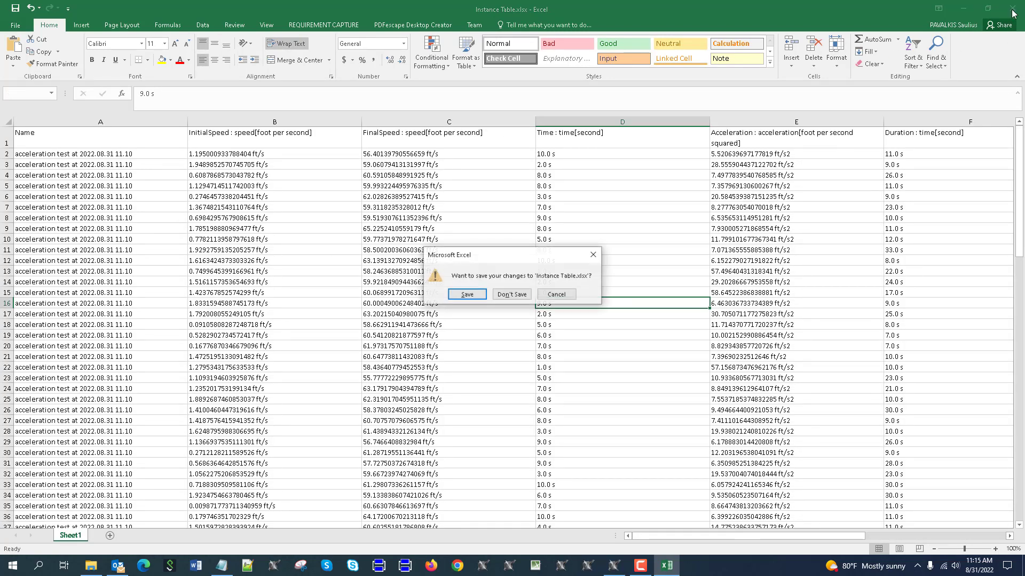
left_click(500, 295)
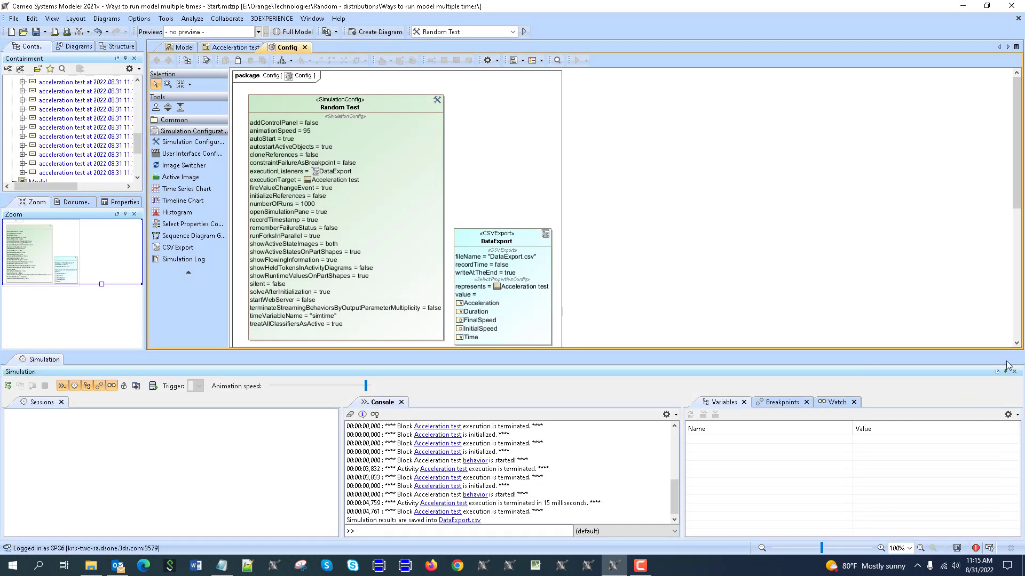
left_click(1015, 371)
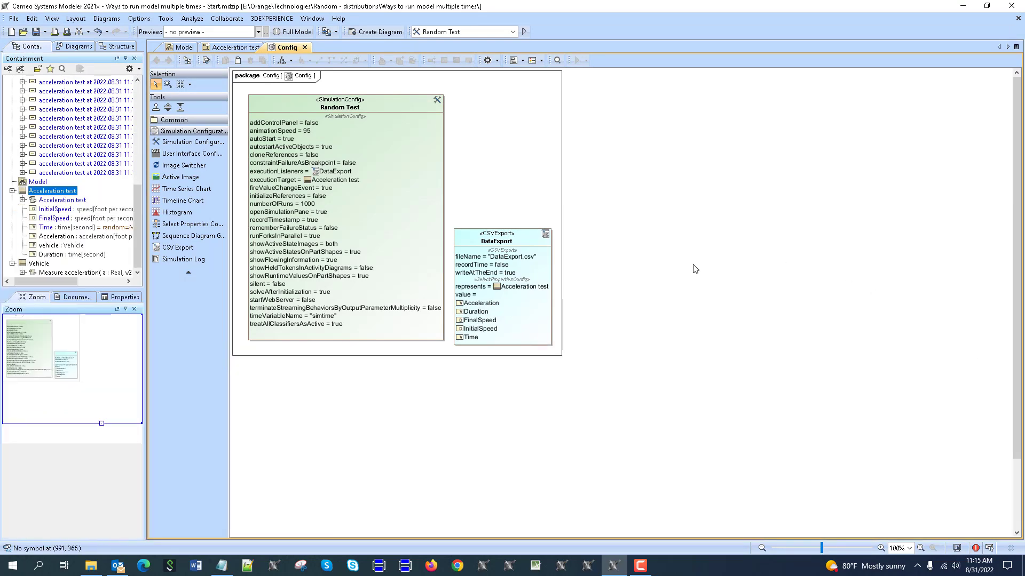
Add two Histogram elements to the Config diagram above and beside DataExport, named Acceleration and Duration
left_click(171, 213)
left_click(507, 114)
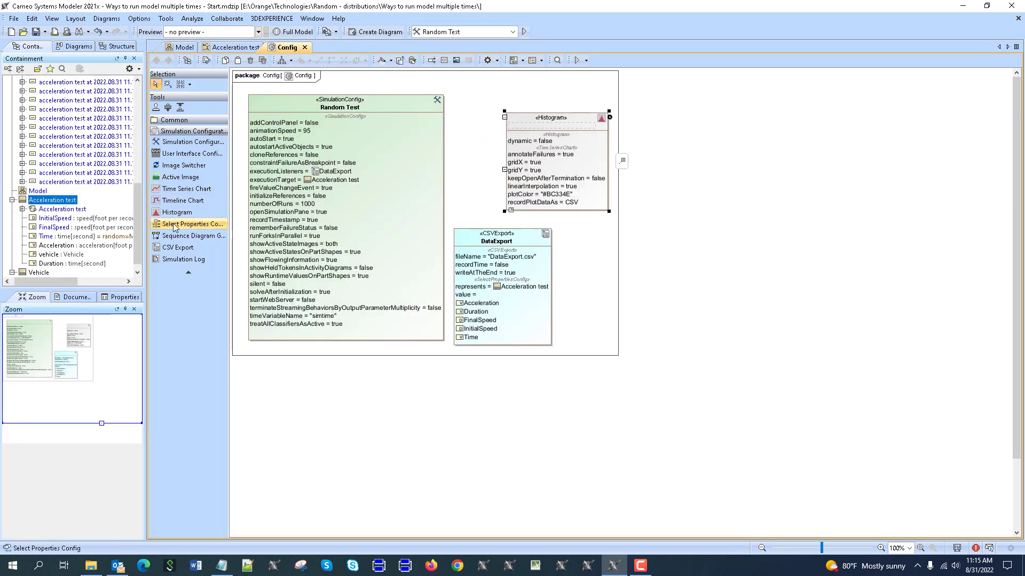
left_click(173, 213)
left_click(638, 118)
left_click(558, 126)
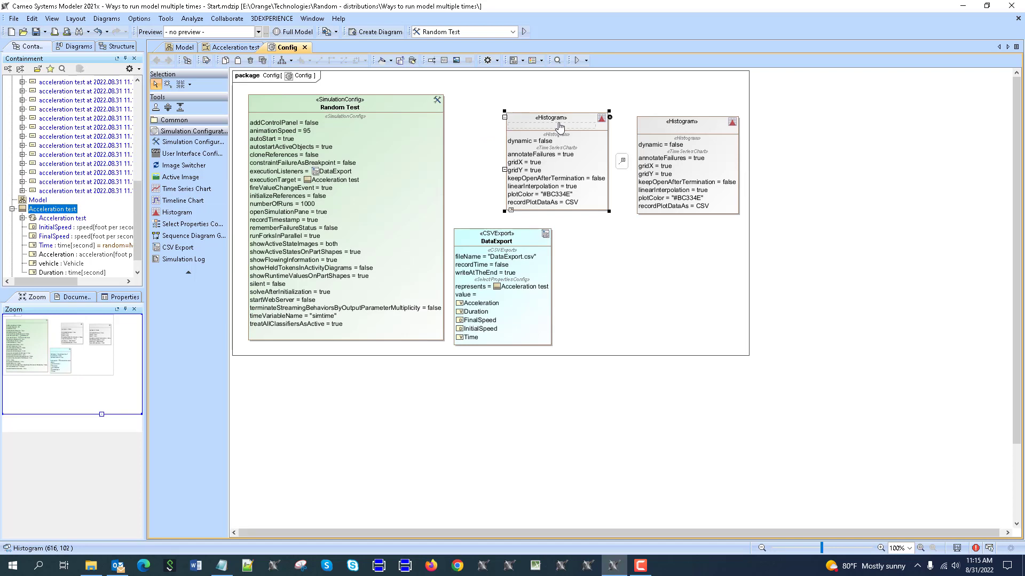
type("Acceleration")
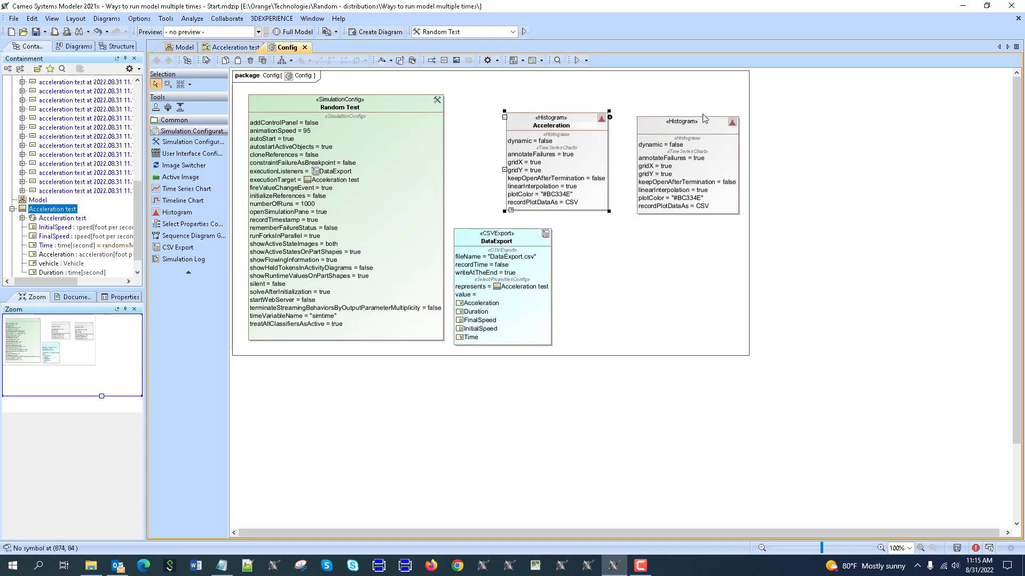
left_click(717, 126)
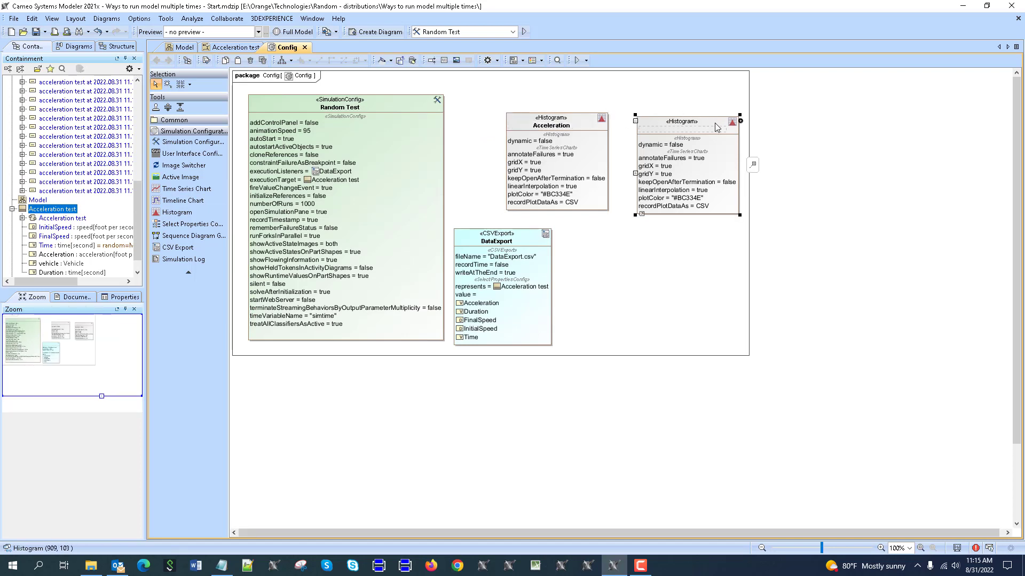
left_click(756, 124)
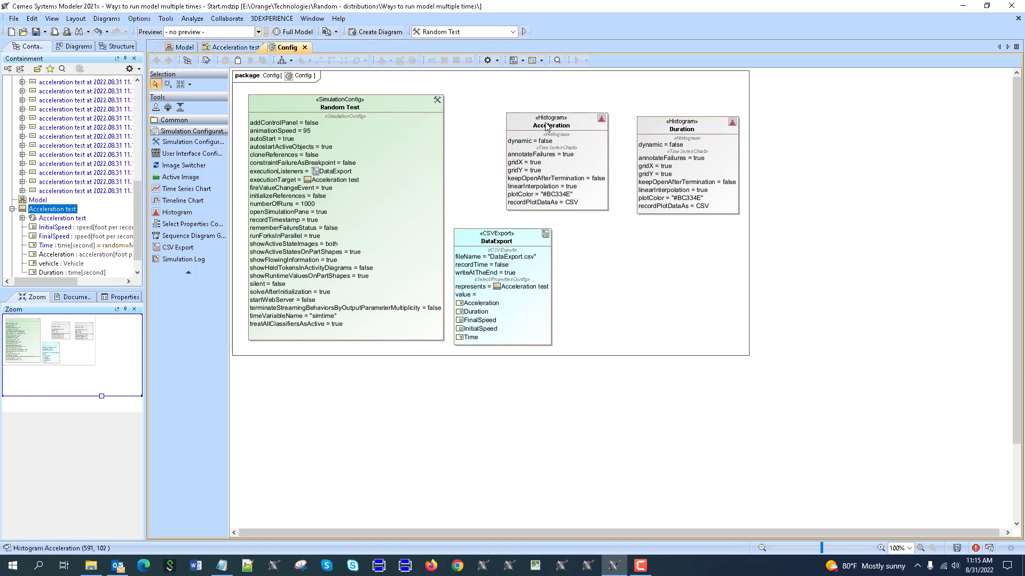
Assign both histograms to Random Test as its UI, and set the Acceleration test block as what each one represents
left_click_drag(546, 127, 403, 106)
left_click_drag(682, 127, 427, 103)
left_click_drag(69, 210, 544, 126)
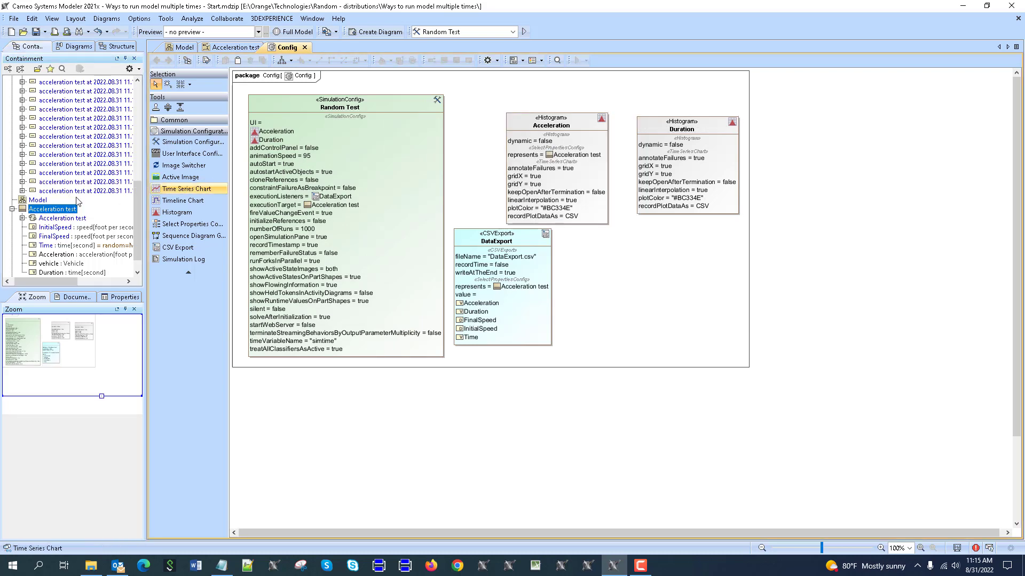
left_click_drag(58, 213, 657, 135)
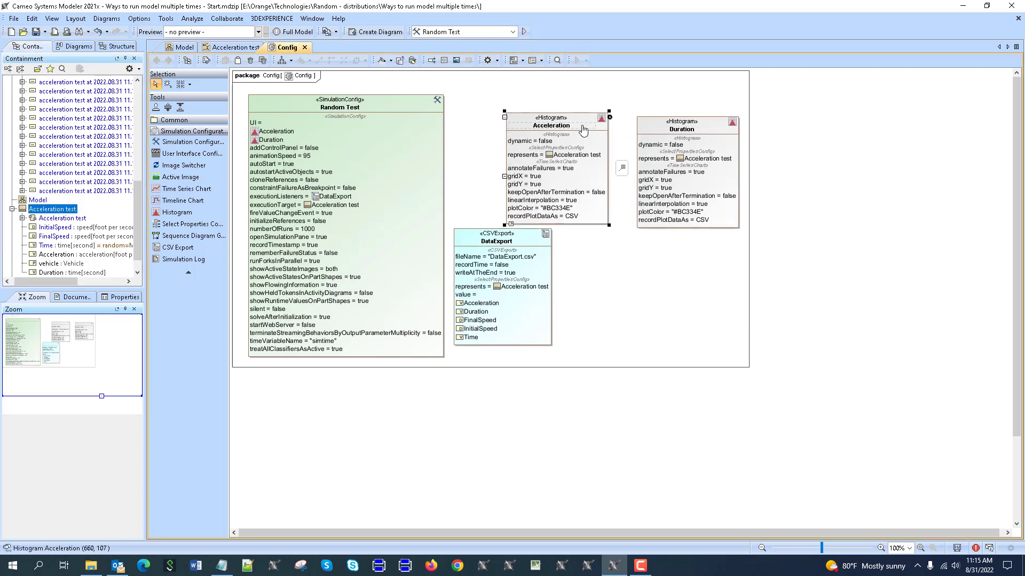
Set the Acceleration histogram's Value to the Acceleration property of Acceleration test
double_click(583, 130)
left_click(558, 320)
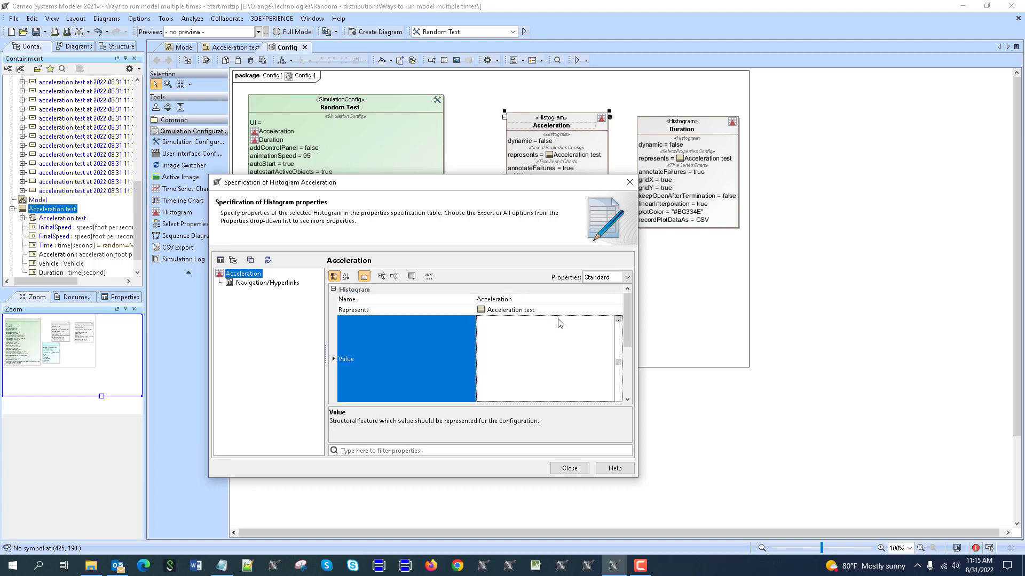
left_click(619, 322)
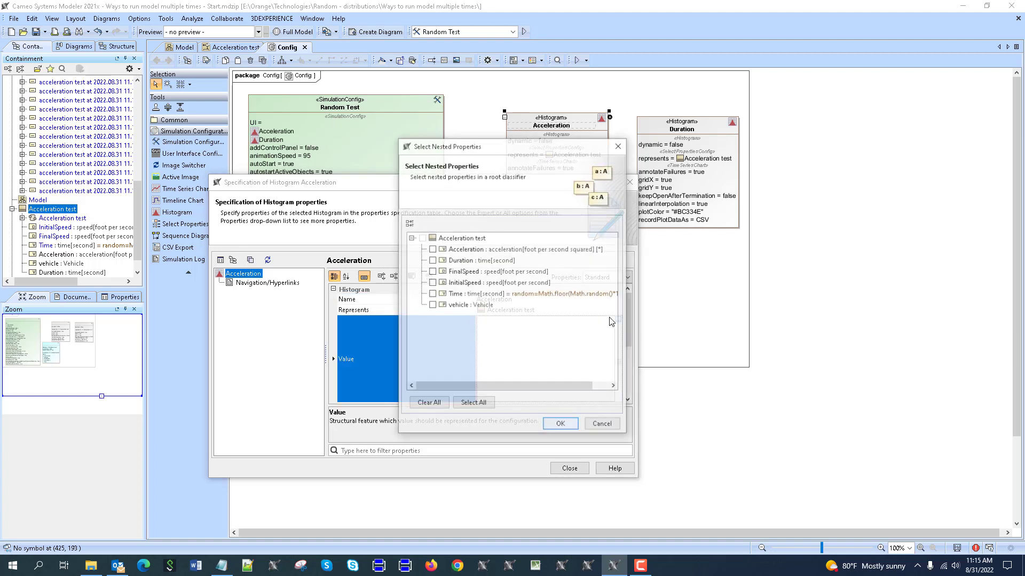
left_click(432, 249)
left_click(559, 425)
Enable Dynamic and Keep Open After Termination for the Acceleration histogram, and set its Result File to Acceleration.csv
left_click(483, 365)
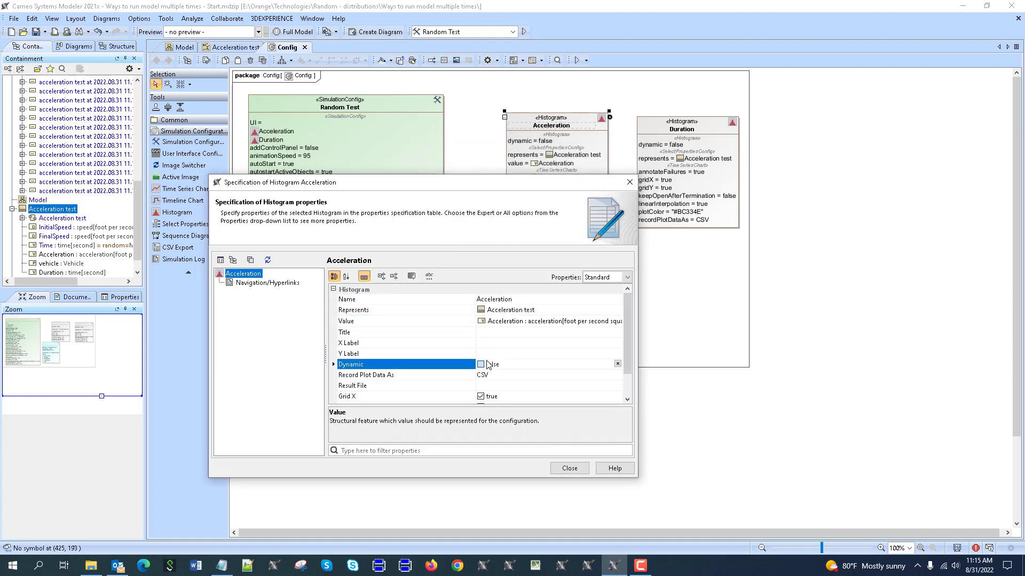
scroll(514, 384, "down", 1)
left_click(480, 398)
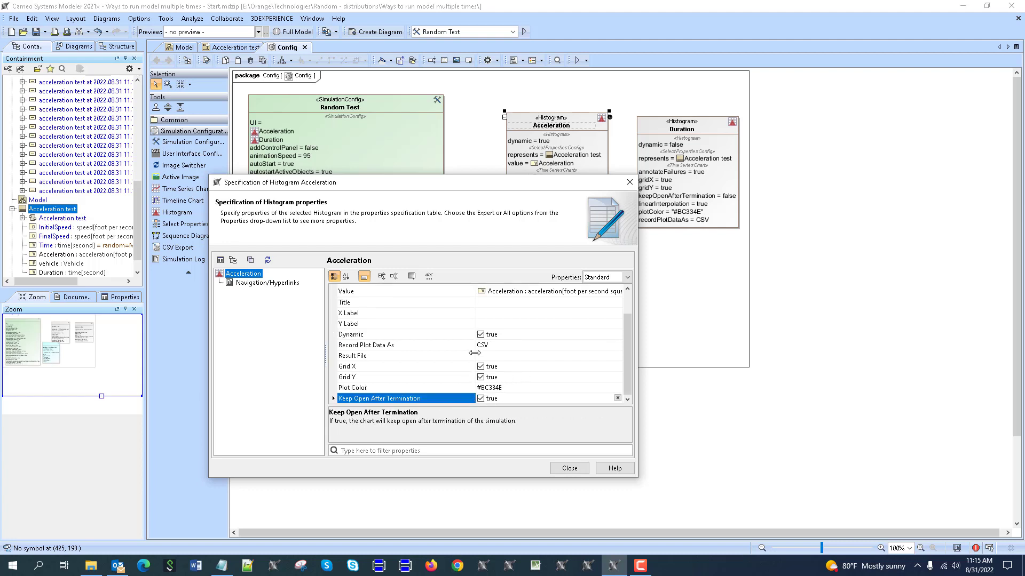
left_click(507, 345)
left_click(409, 366)
left_click(471, 359)
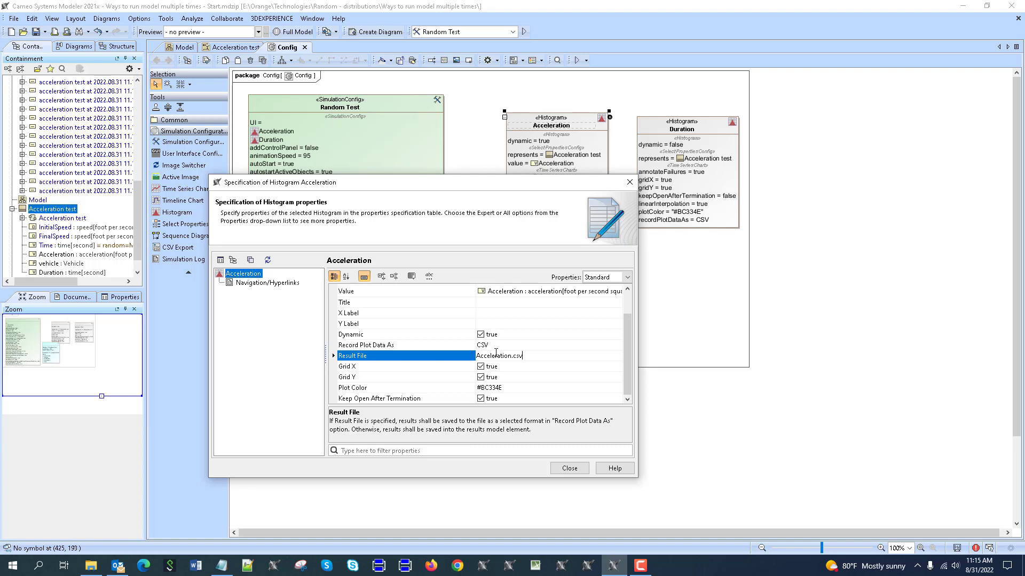
left_click(569, 468)
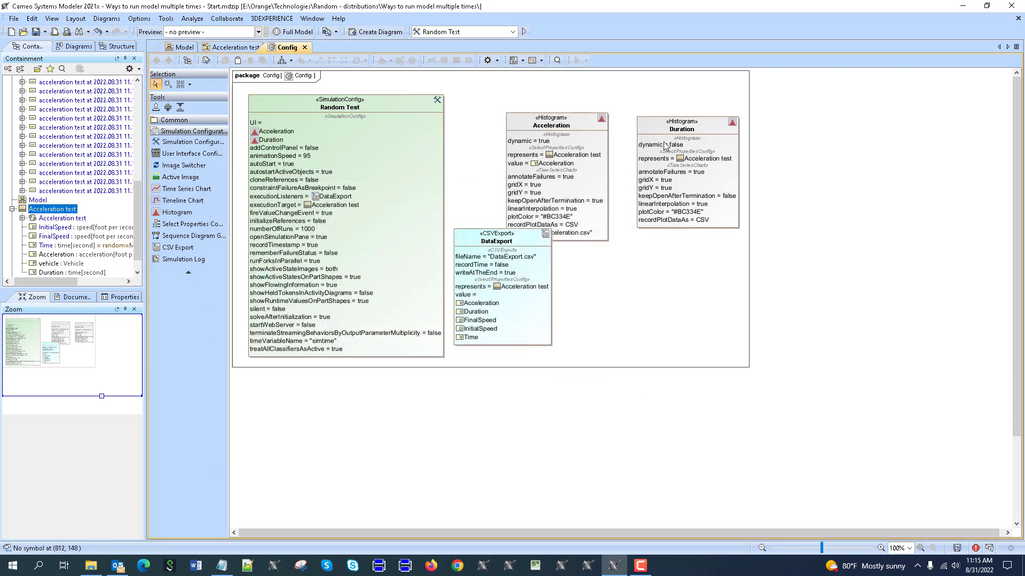
Enable Keep Open After Termination for the Duration histogram and set its Value to the Duration property of Acceleration test
double_click(672, 124)
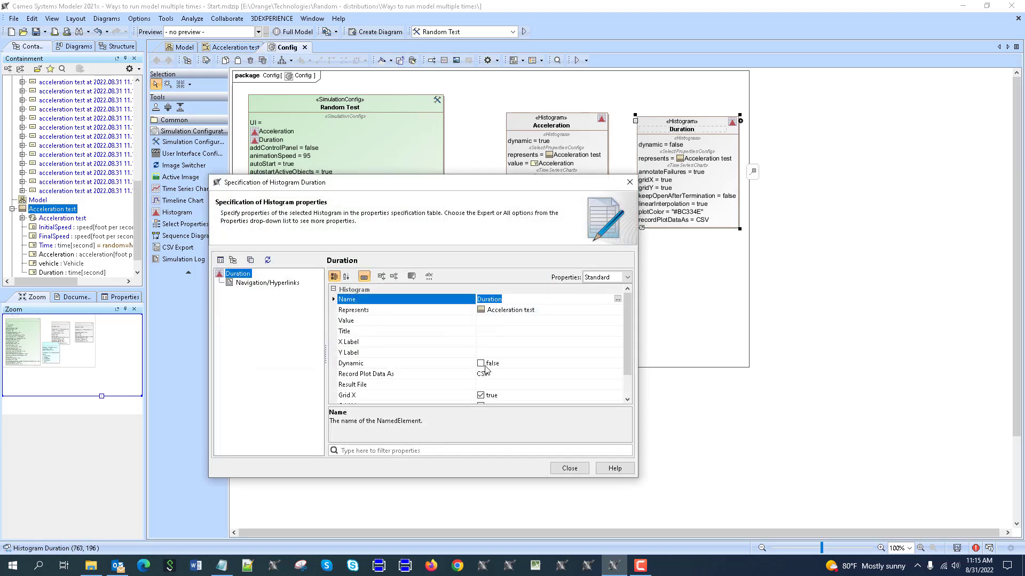
scroll(523, 393, "down", 1)
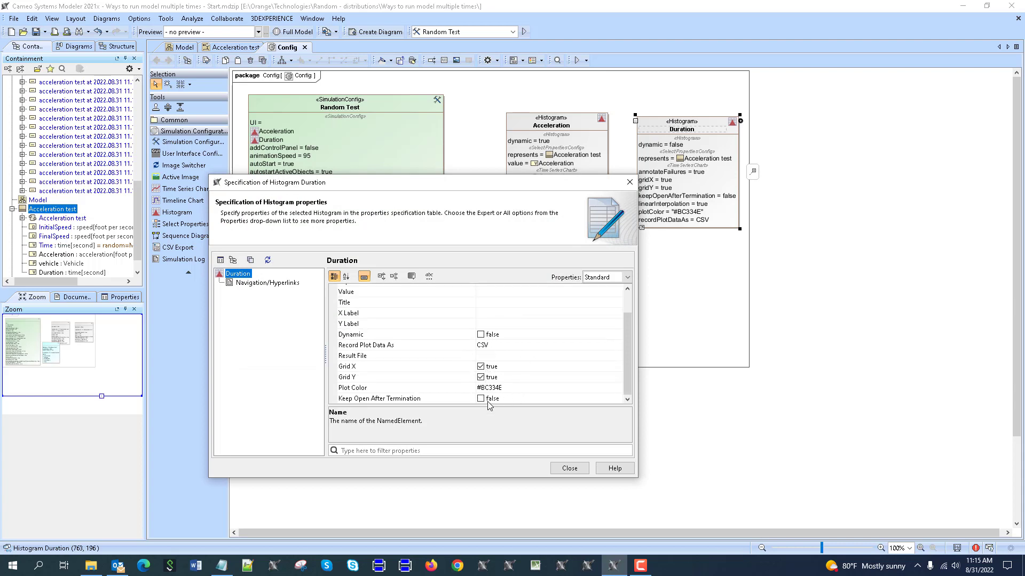
left_click(496, 400)
scroll(516, 359, "up", 2)
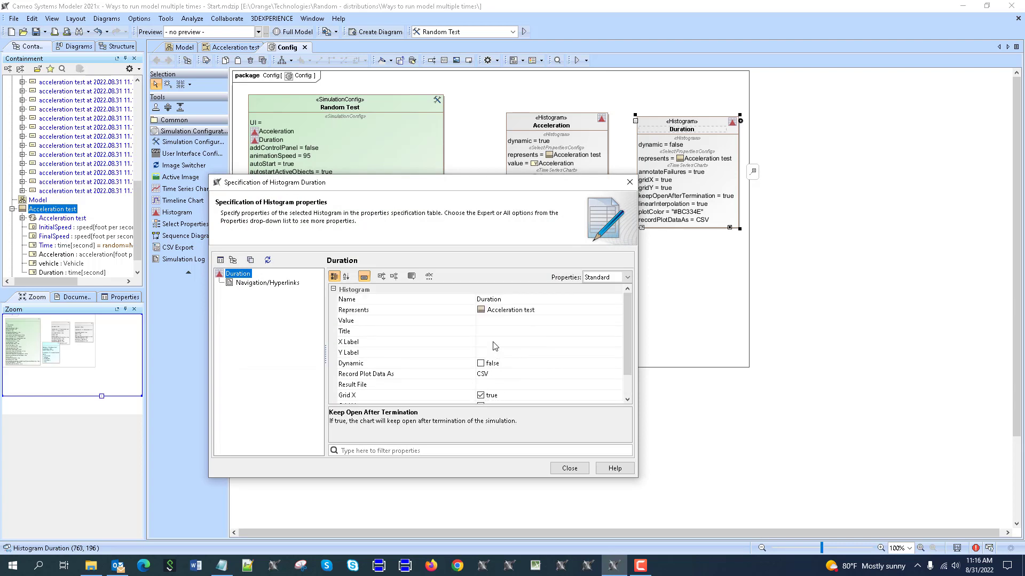
left_click(487, 321)
left_click(618, 321)
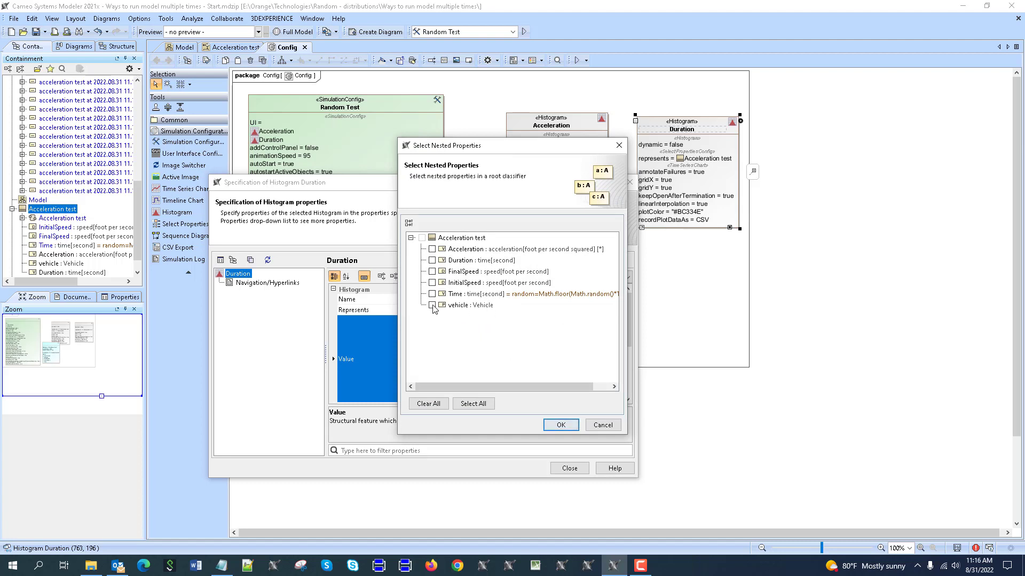
left_click(432, 259)
left_click(555, 425)
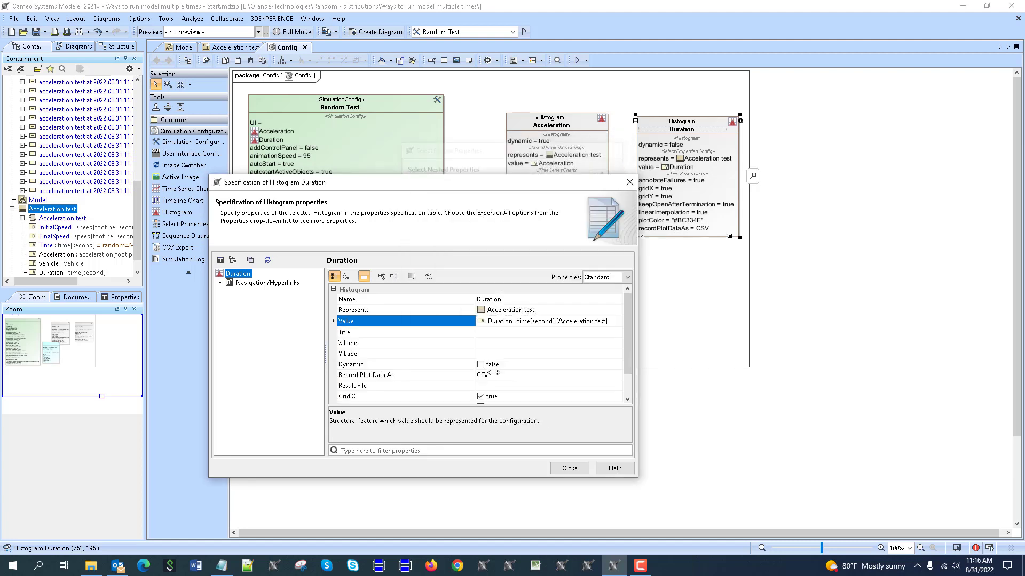
Enable Dynamic for the Duration histogram, keep CSV as the plot data format, and set its Result File to Duration.csv
left_click(480, 364)
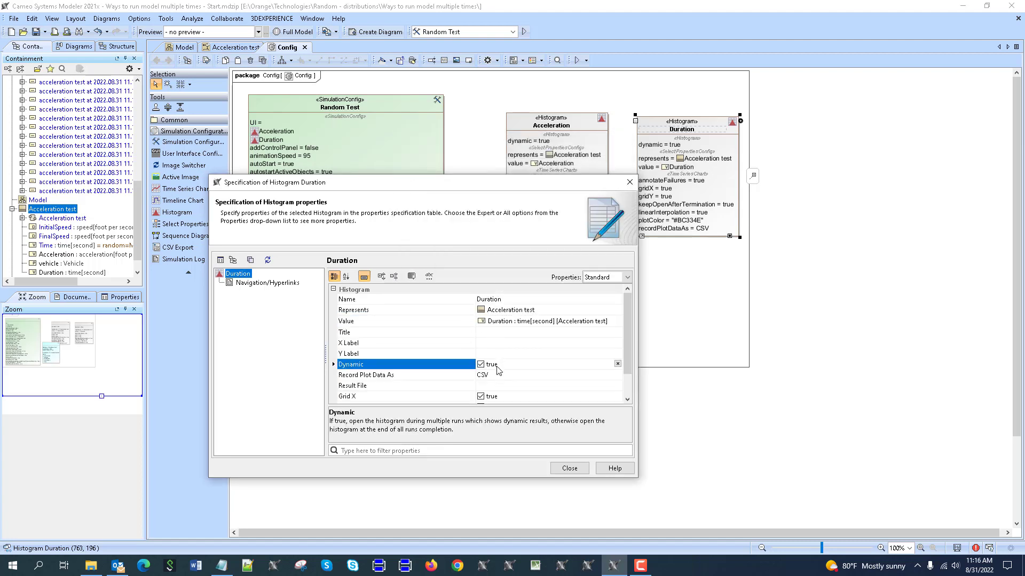
left_click(494, 375)
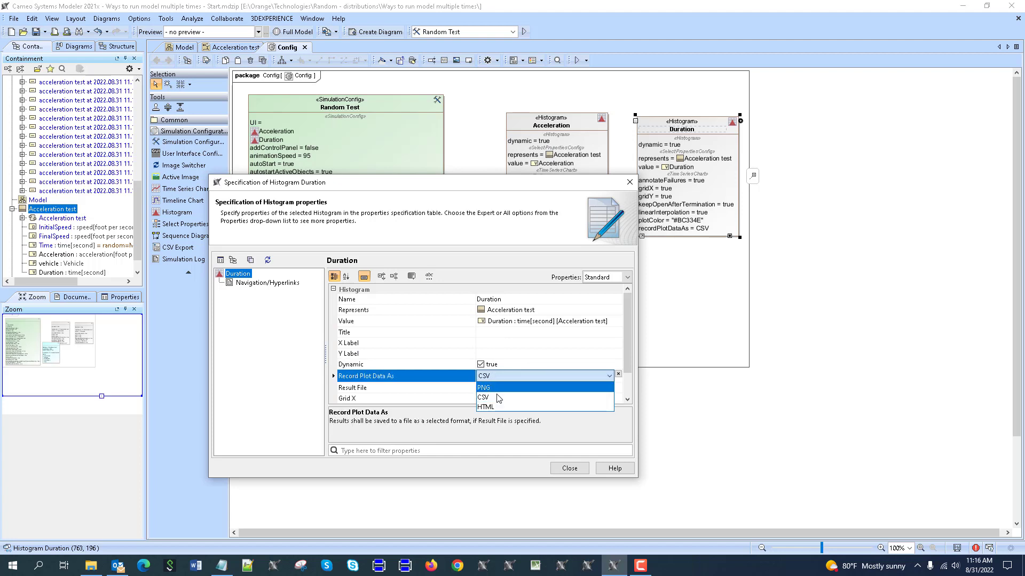
left_click(468, 378)
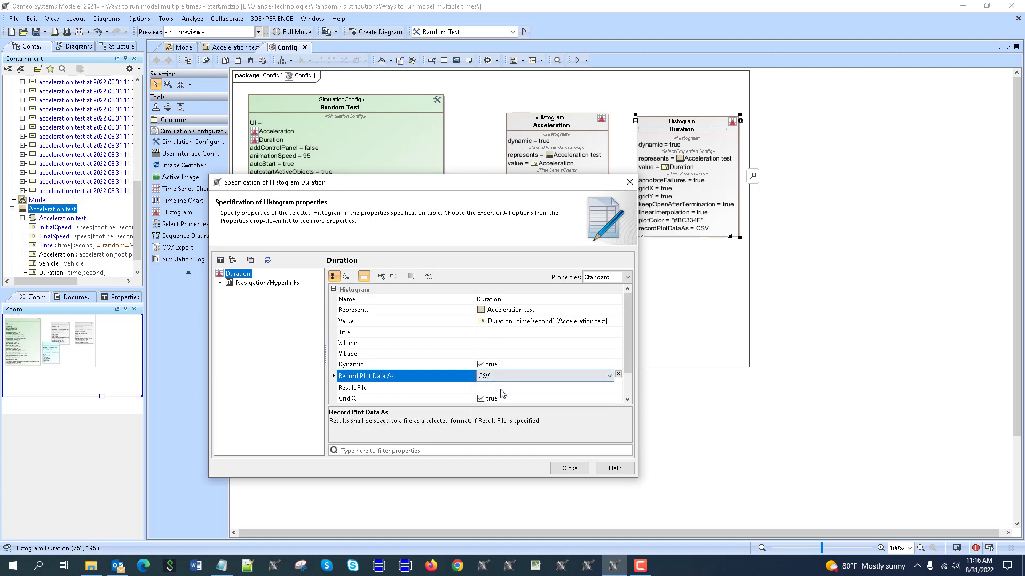
left_click(501, 390)
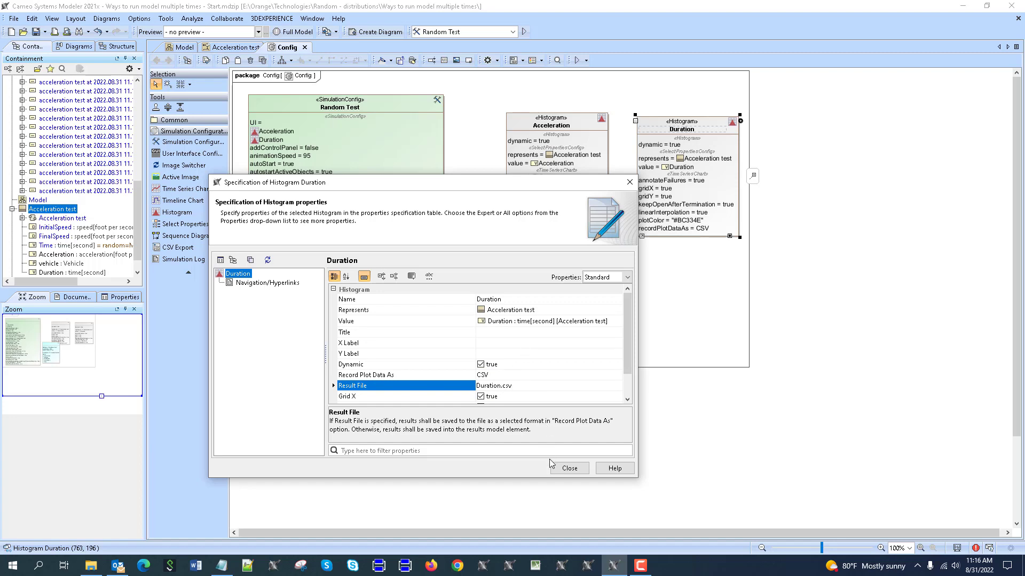
left_click(567, 468)
Review the Acceleration histogram's specification and move the histogram on the Config diagram so DataExport no longer covers its result file
left_click(573, 126)
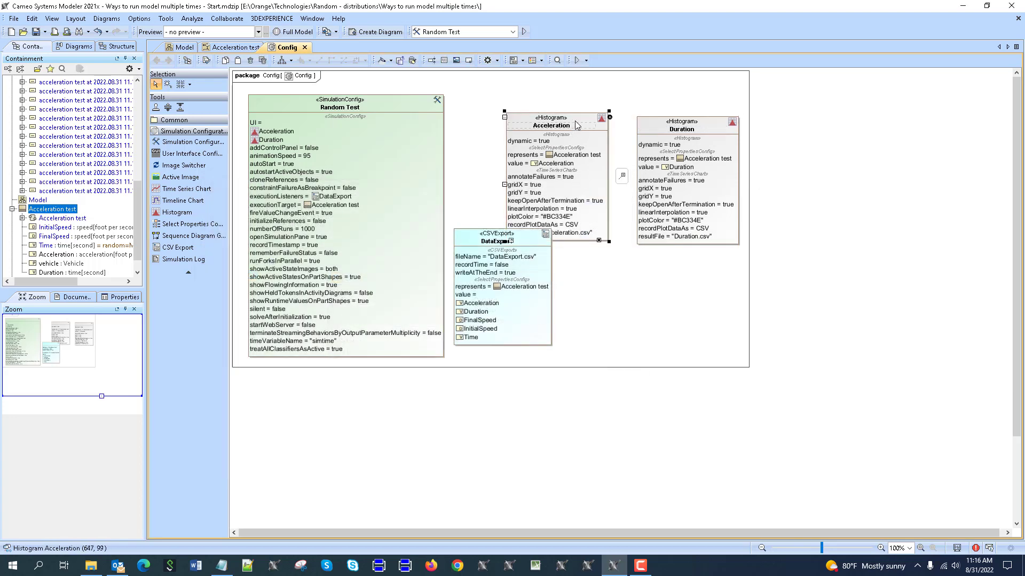
double_click(577, 126)
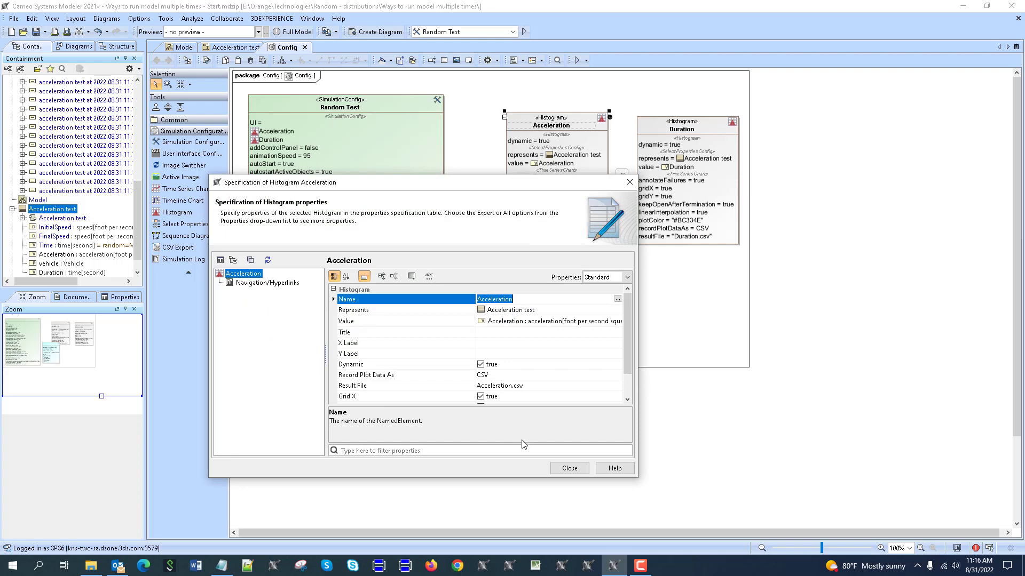
left_click(556, 468)
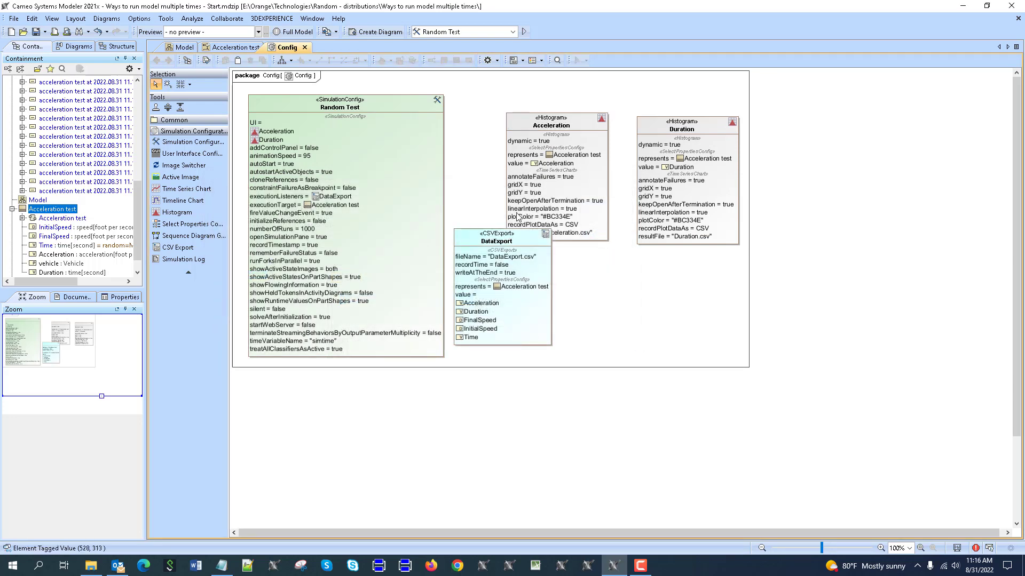
left_click_drag(577, 128, 597, 119)
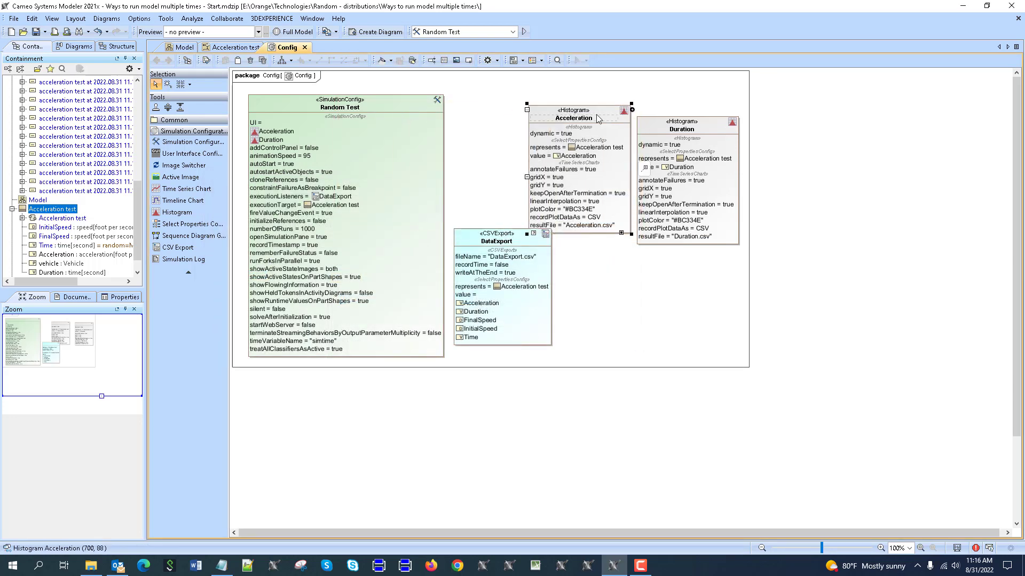
left_click(516, 94)
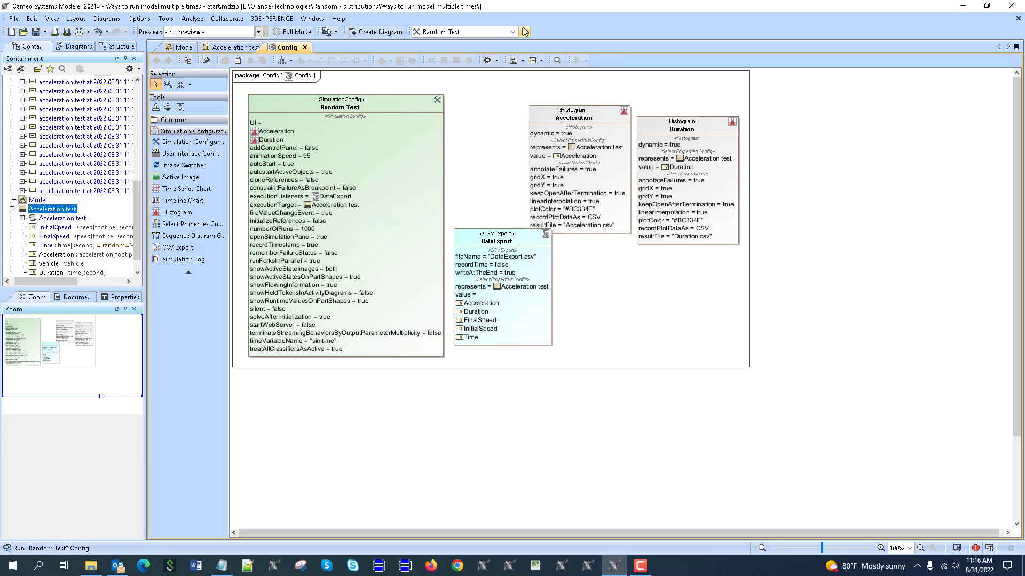
Turn Dynamic off and back on for the Acceleration histogram
double_click(545, 114)
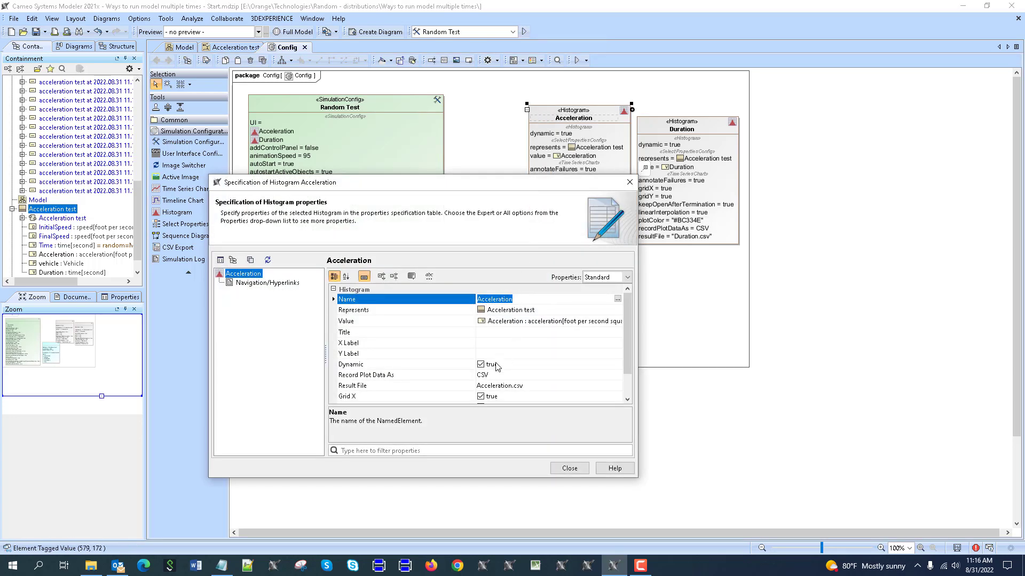
left_click(496, 365)
left_click(570, 468)
left_click(653, 128)
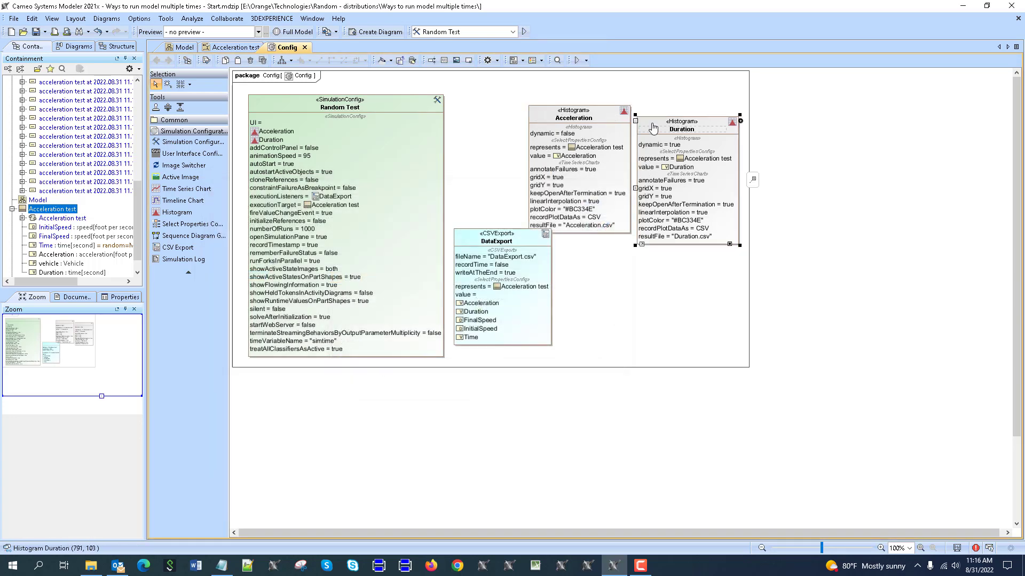
double_click(604, 113)
left_click(492, 365)
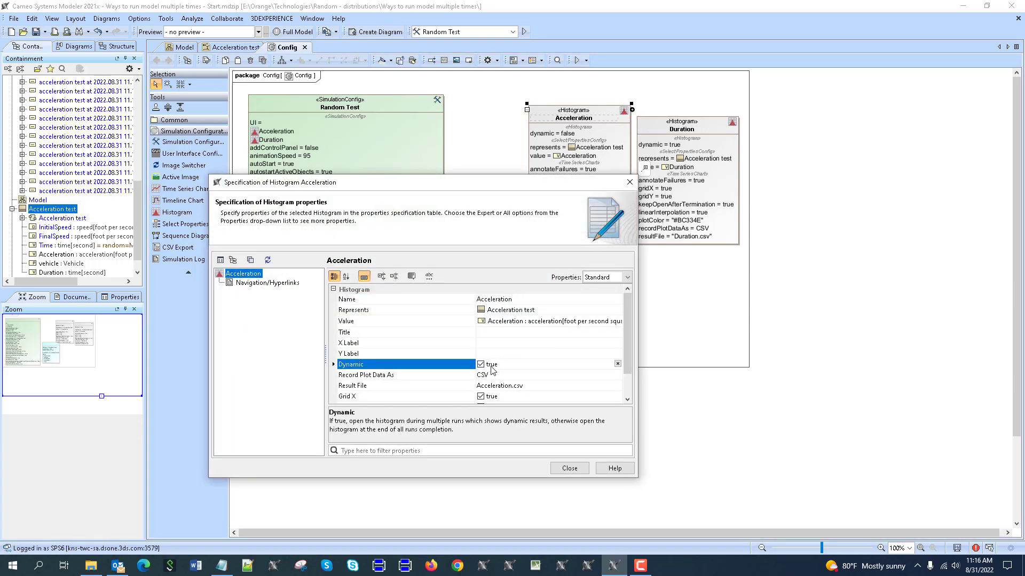
left_click(569, 468)
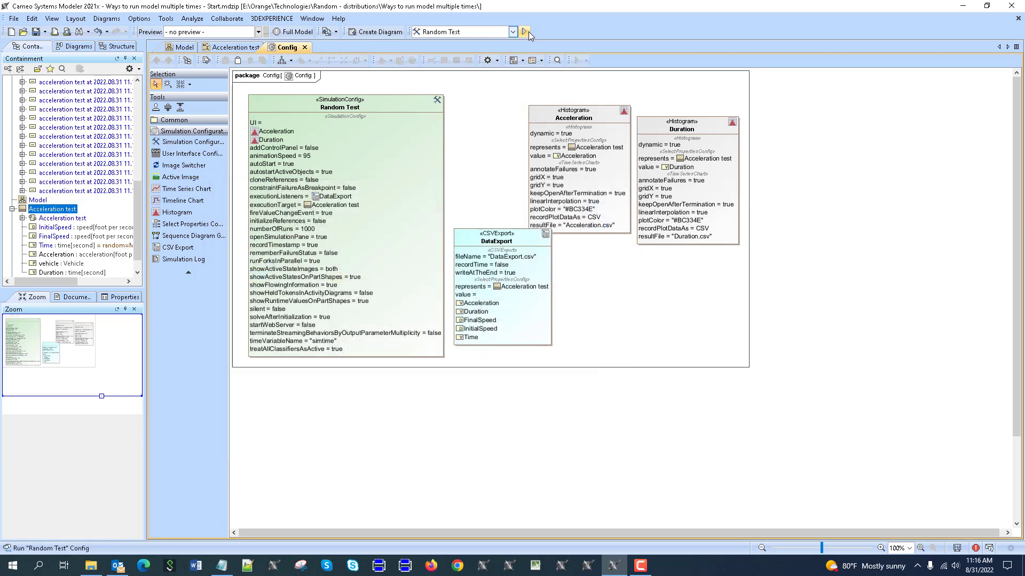
Run the Random Test configuration, place the Duration and Acceleration histogram windows side by side, and close both after the runs
left_click(525, 32)
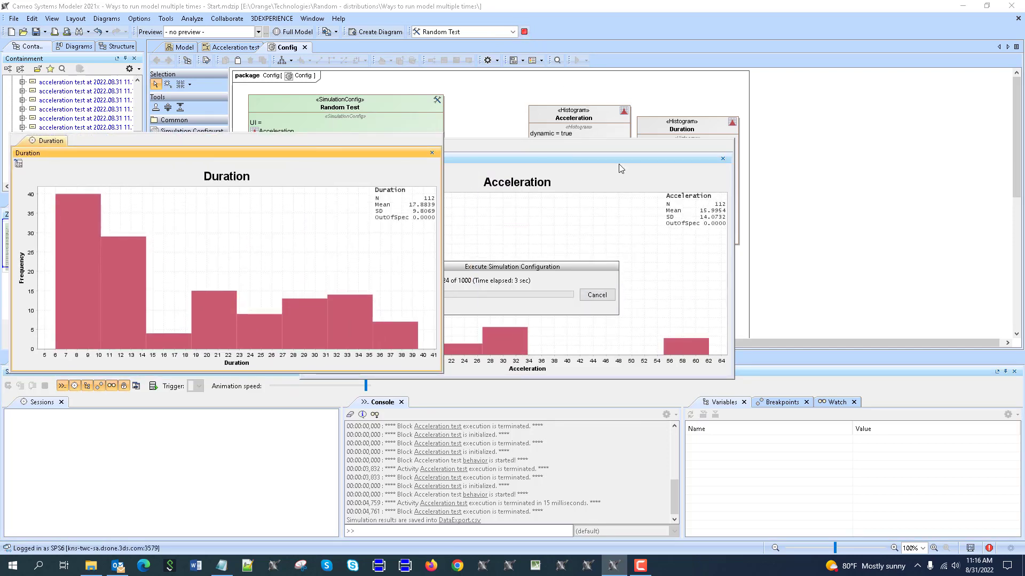
left_click_drag(568, 146, 830, 216)
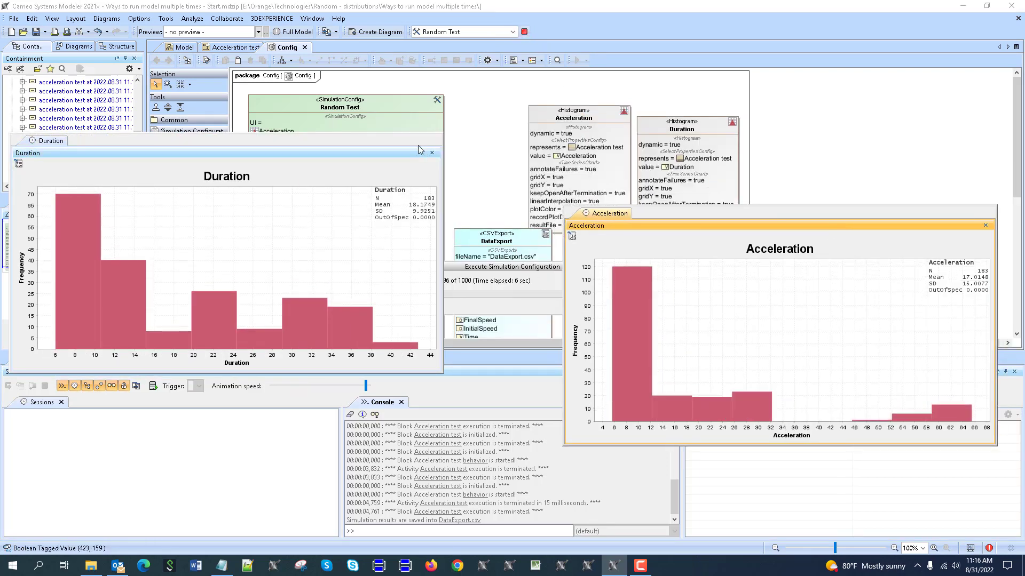
left_click_drag(380, 149, 377, 221)
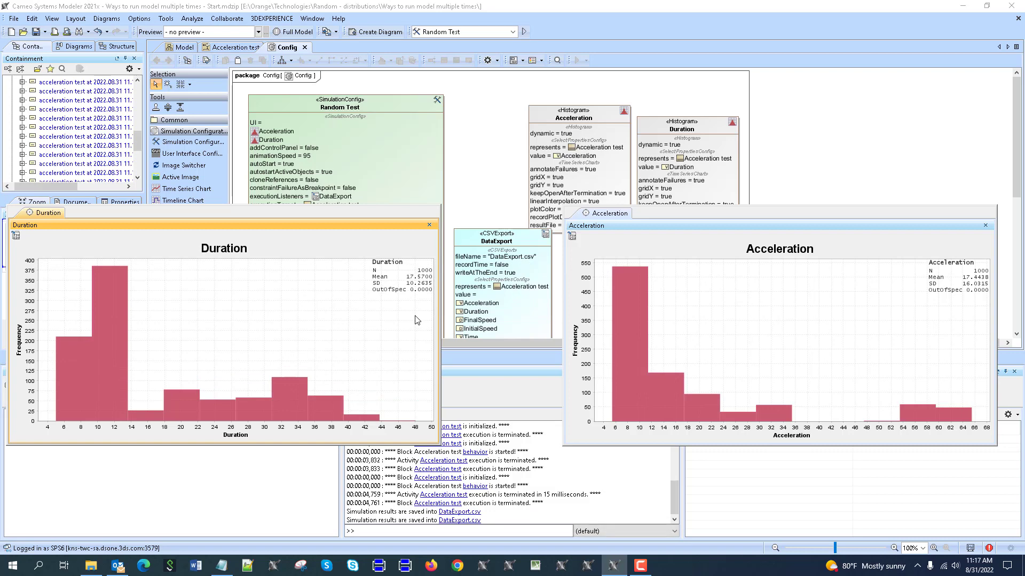
left_click(429, 225)
left_click(986, 226)
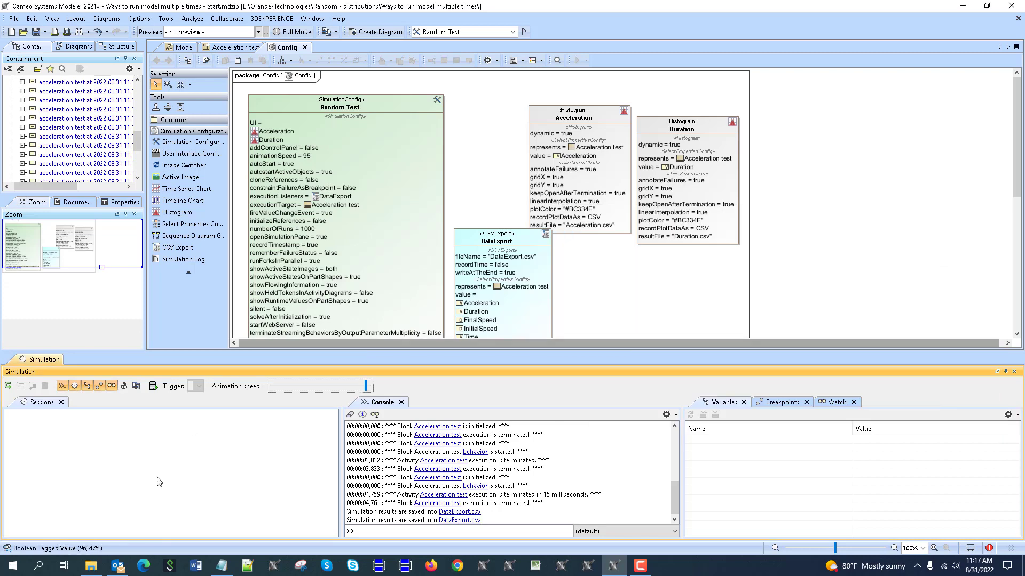
Switch to File Explorer, open Duration.csv from the project folder in Excel, examine the recorded values, and close it
left_click(91, 566)
left_click(359, 247)
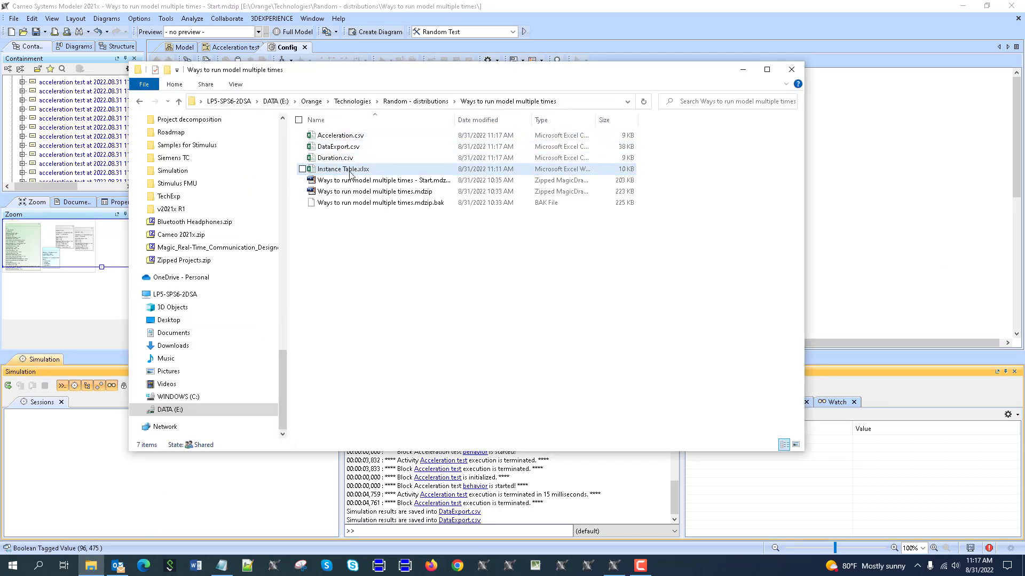
left_click(340, 161)
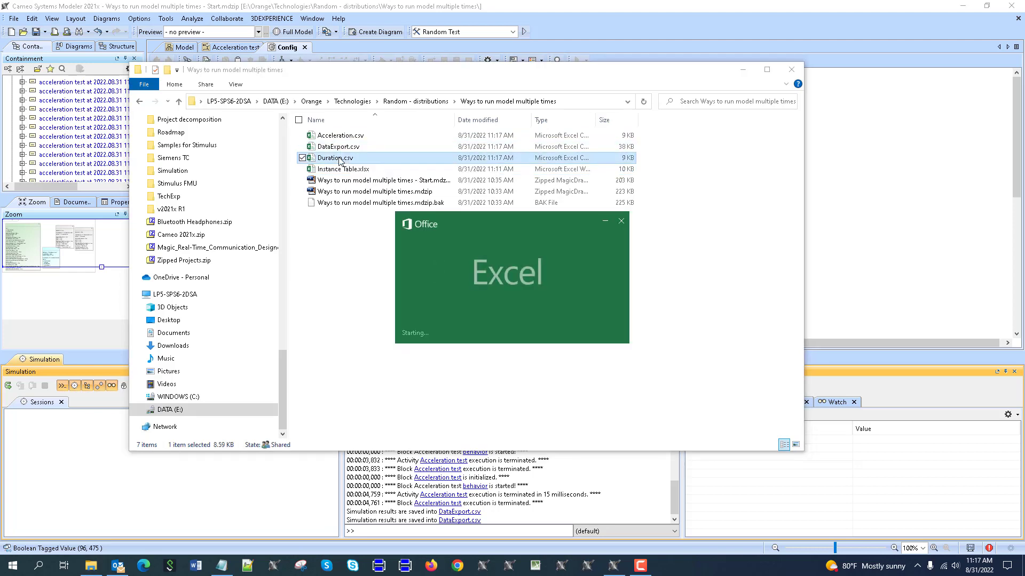
scroll(147, 283, "down", 20)
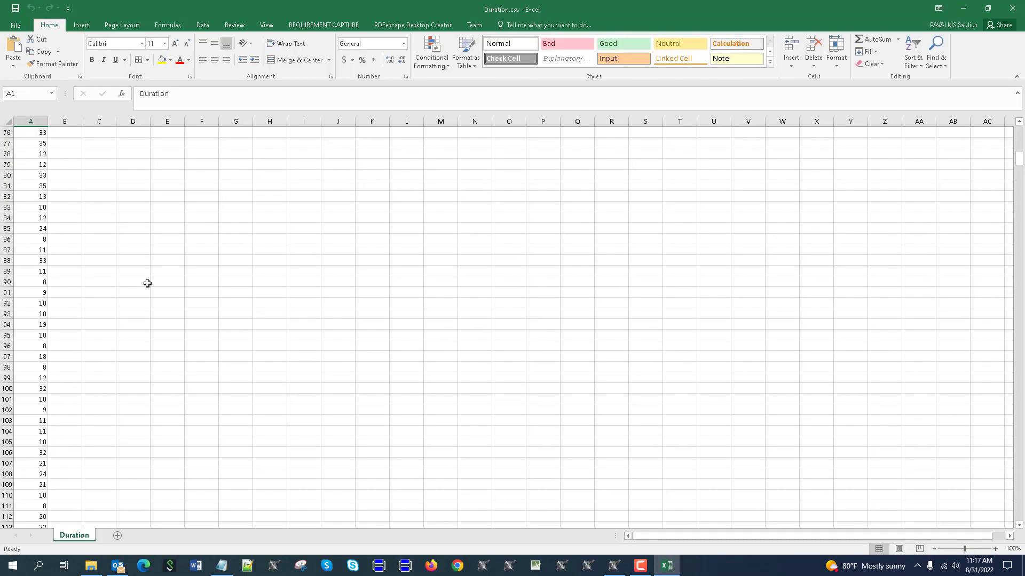
scroll(147, 283, "up", 20)
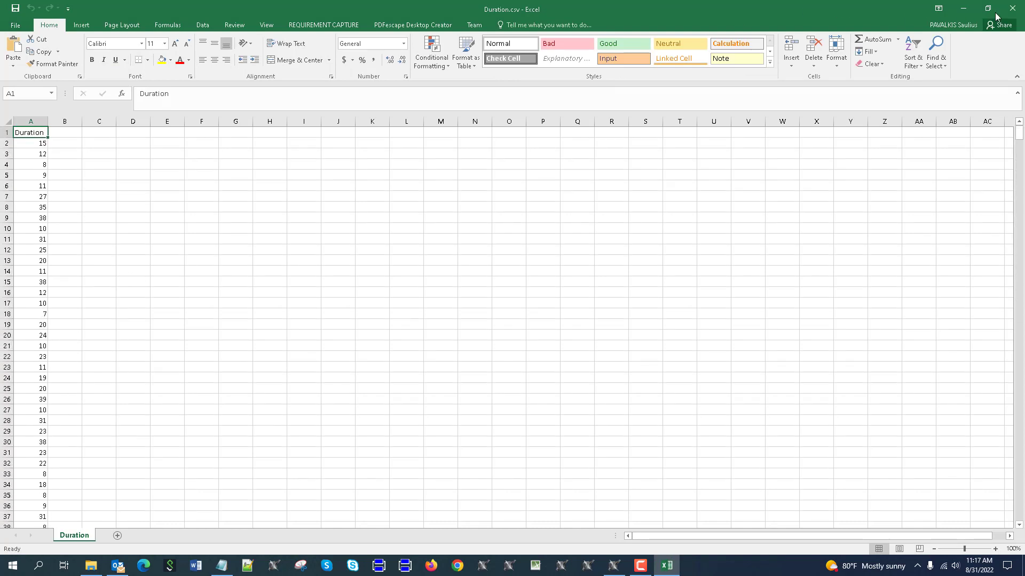
left_click(1013, 8)
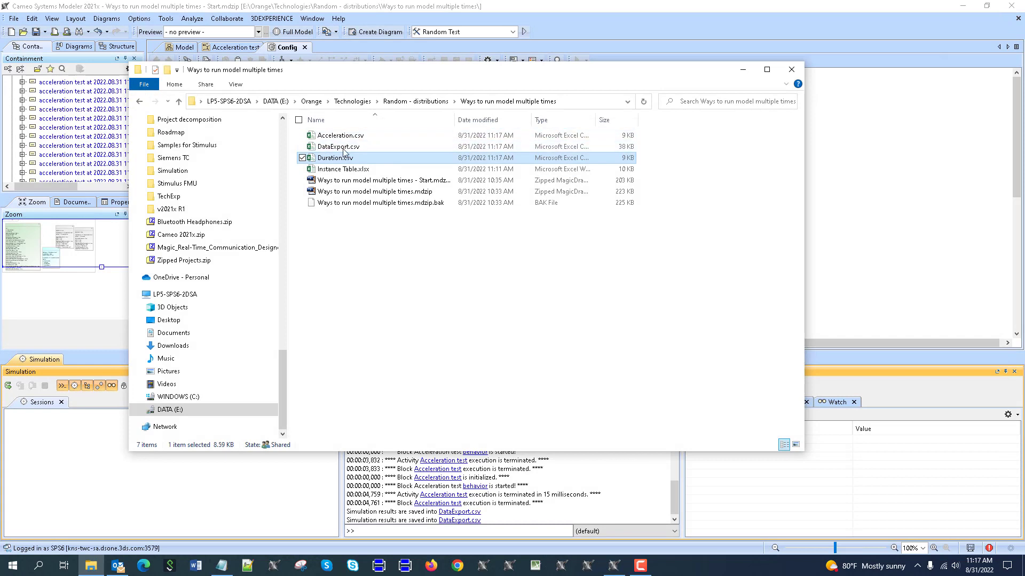
Open Acceleration.csv in Excel to examine its recorded values, close it, and return to the Config diagram in Cameo Systems Modeler
double_click(350, 136)
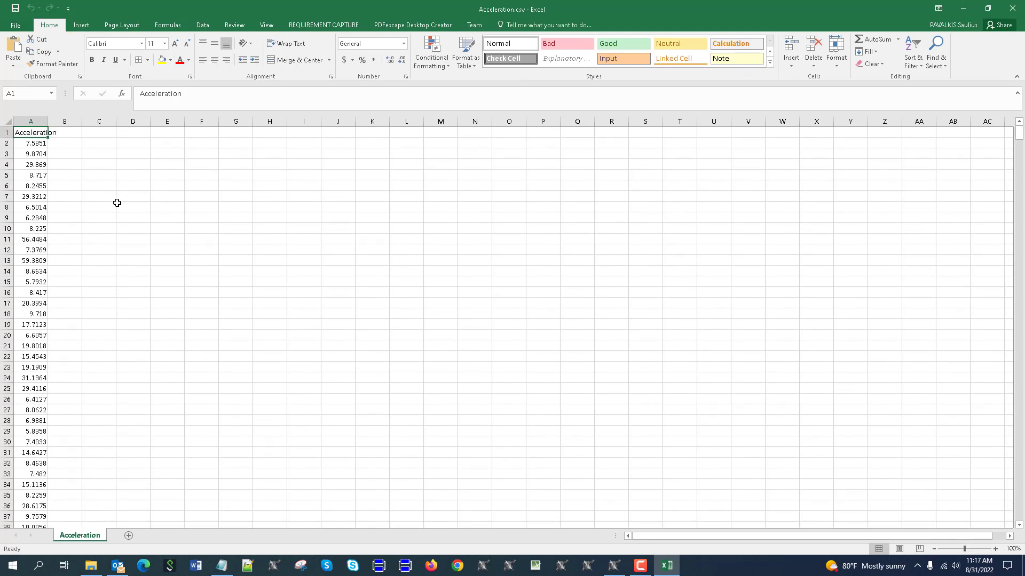
left_click(1012, 8)
left_click(859, 211)
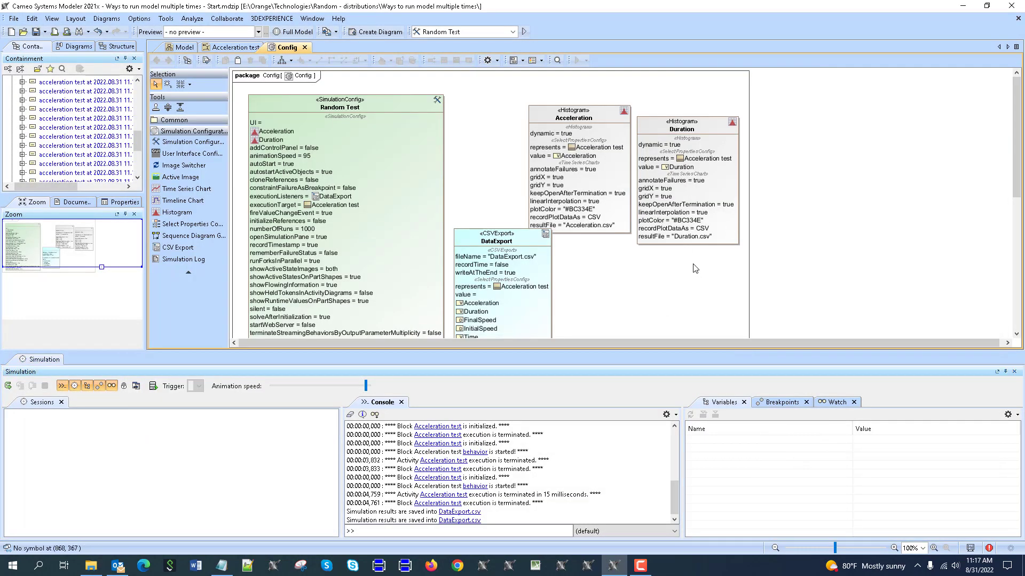
Close the Simulation pane and widen the Containment browser to show the full result instance names
left_click(1015, 371)
scroll(64, 176, "up", 10)
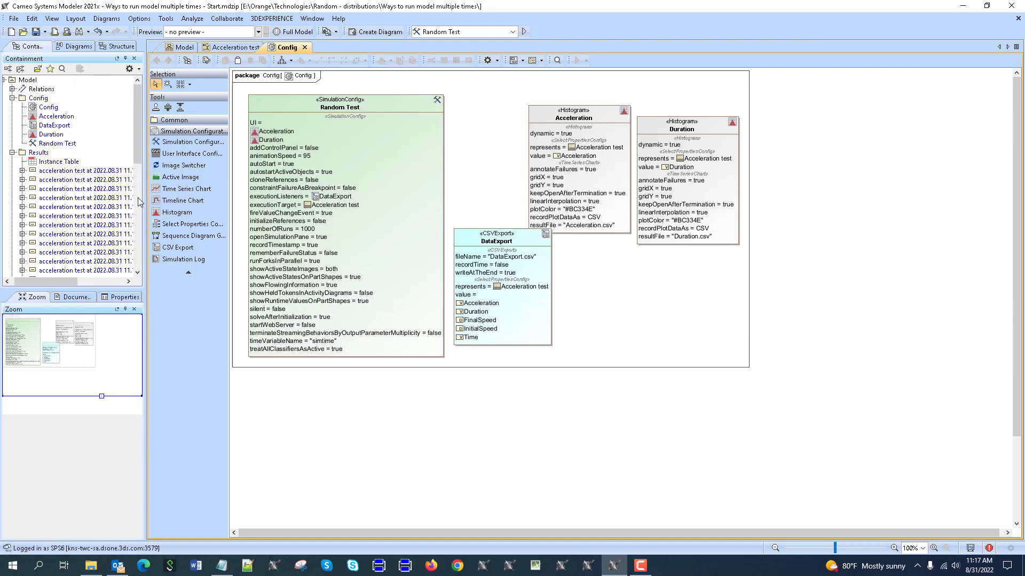
left_click_drag(146, 205, 199, 205)
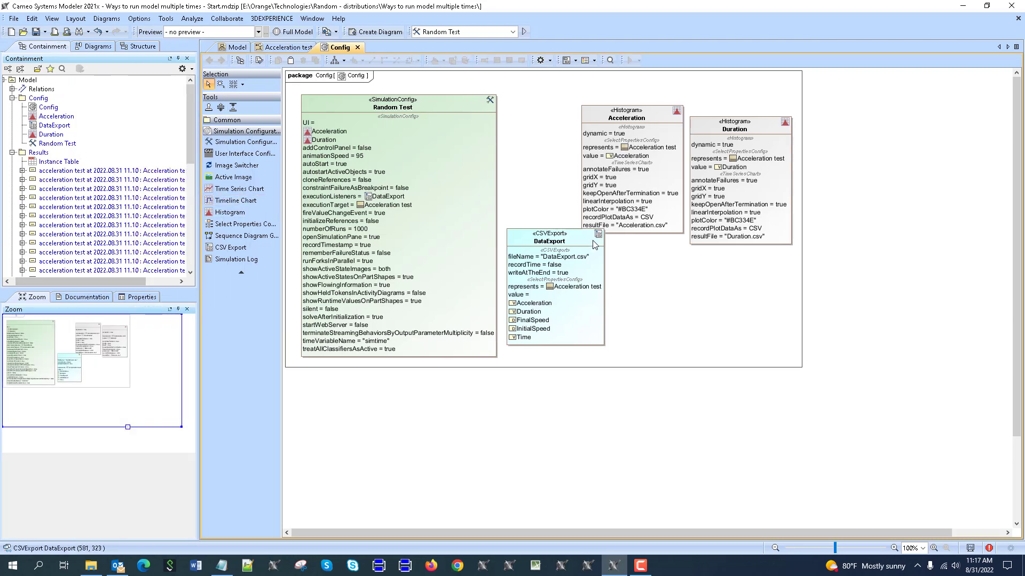
Move DataExport below the histograms and align the Duration histogram with the top of the Acceleration histogram
left_click_drag(580, 235, 576, 243)
left_click_drag(694, 130, 691, 118)
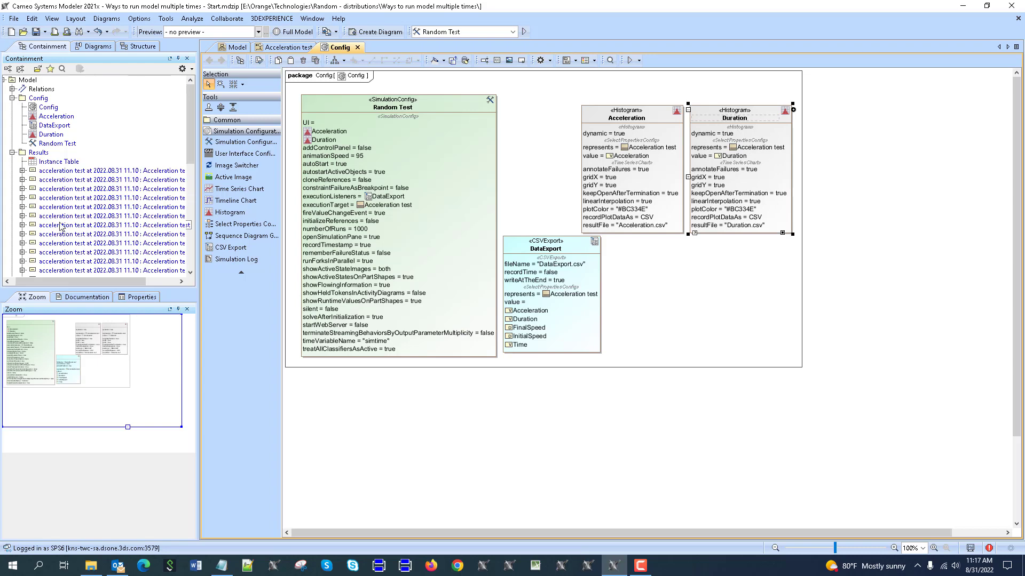
Set the Execution Target of the Random Test configuration to the Instance Table from the Results package
double_click(325, 111)
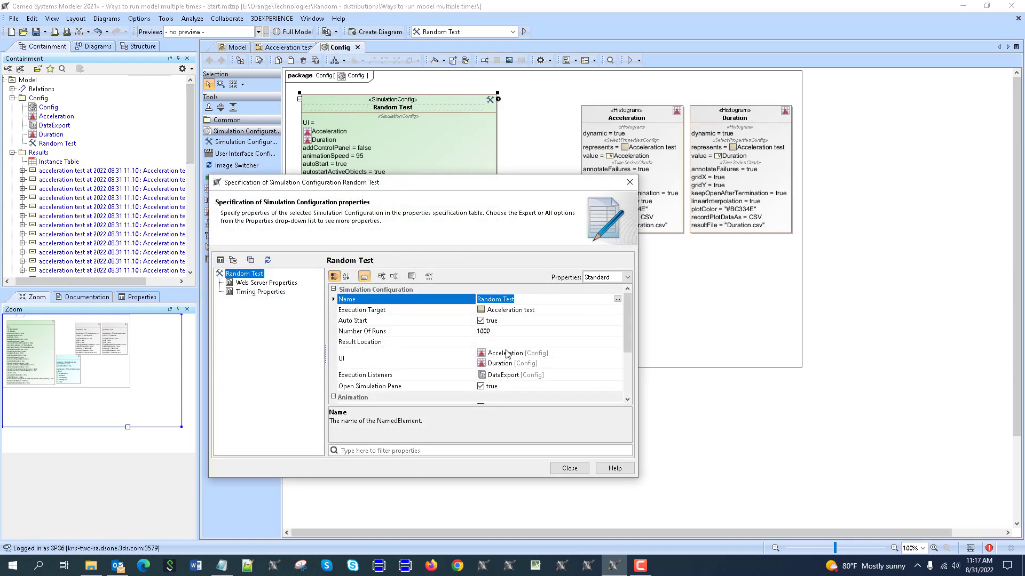
scroll(518, 296, "down", 1)
scroll(432, 326, "up", 1)
left_click_drag(53, 161, 543, 310)
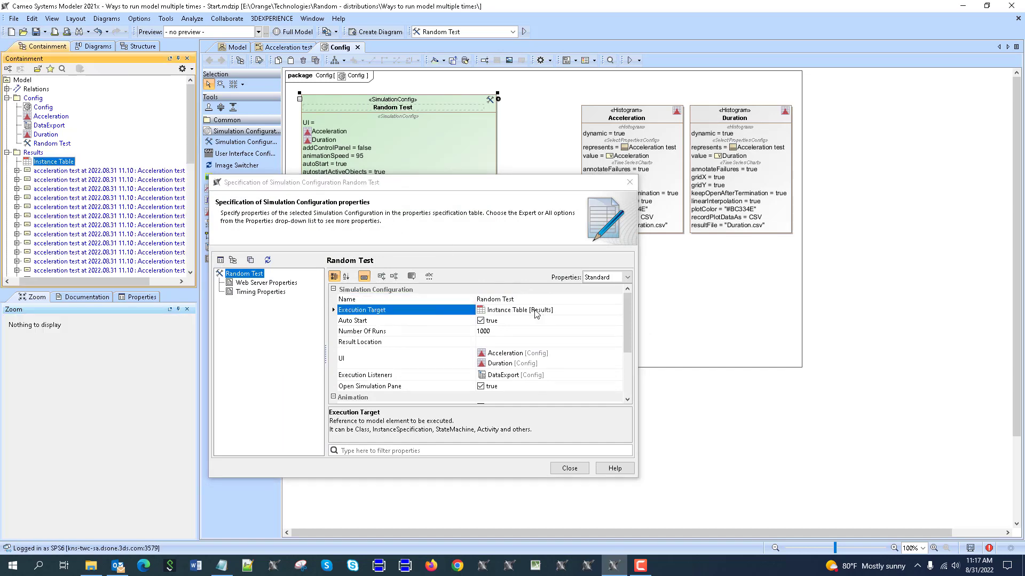
left_click(568, 468)
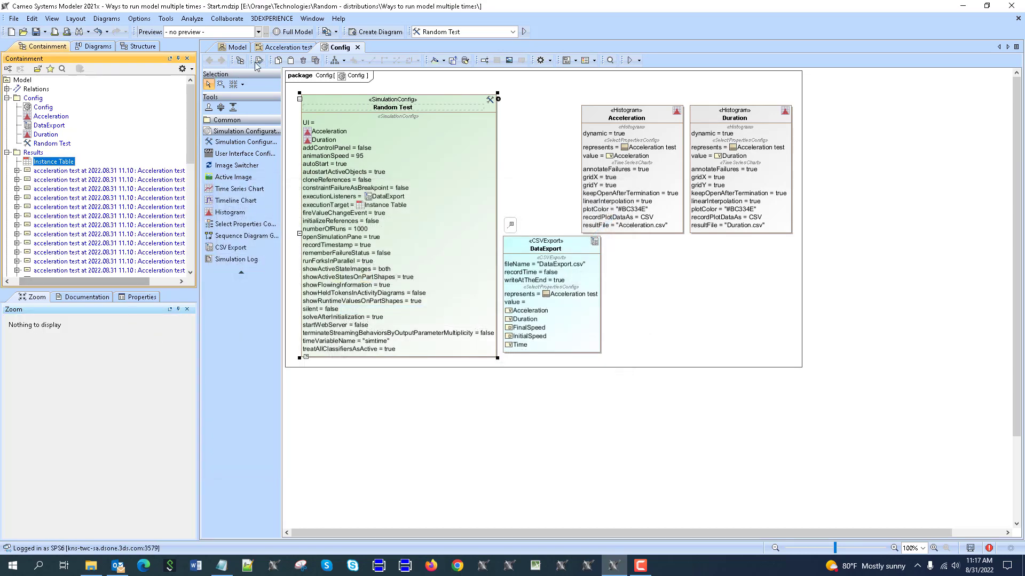
Open the Instance Table from the Results package and clear the contents of rows 14 to 30
double_click(54, 162)
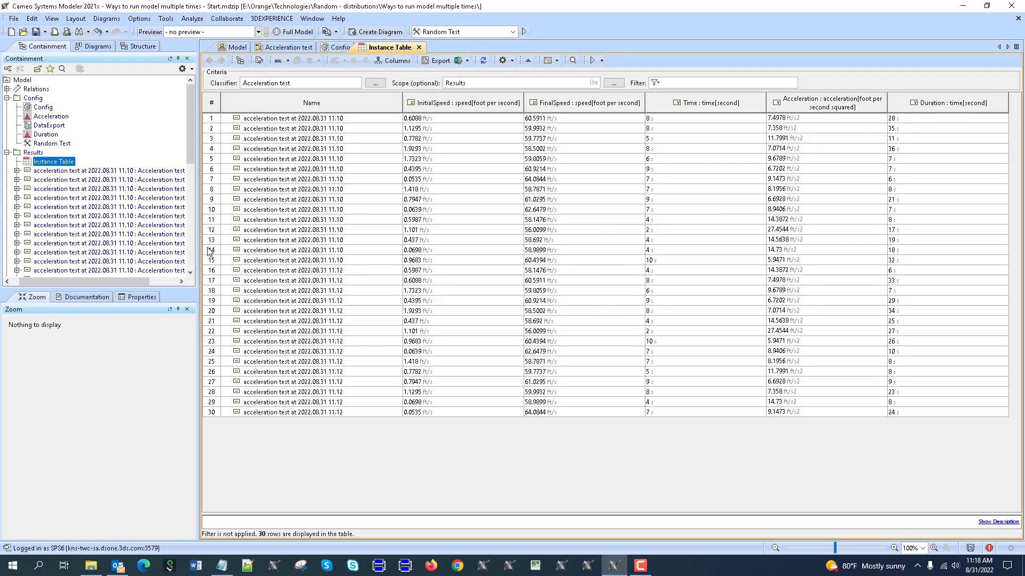
left_click(210, 251)
left_click(219, 415, "shift")
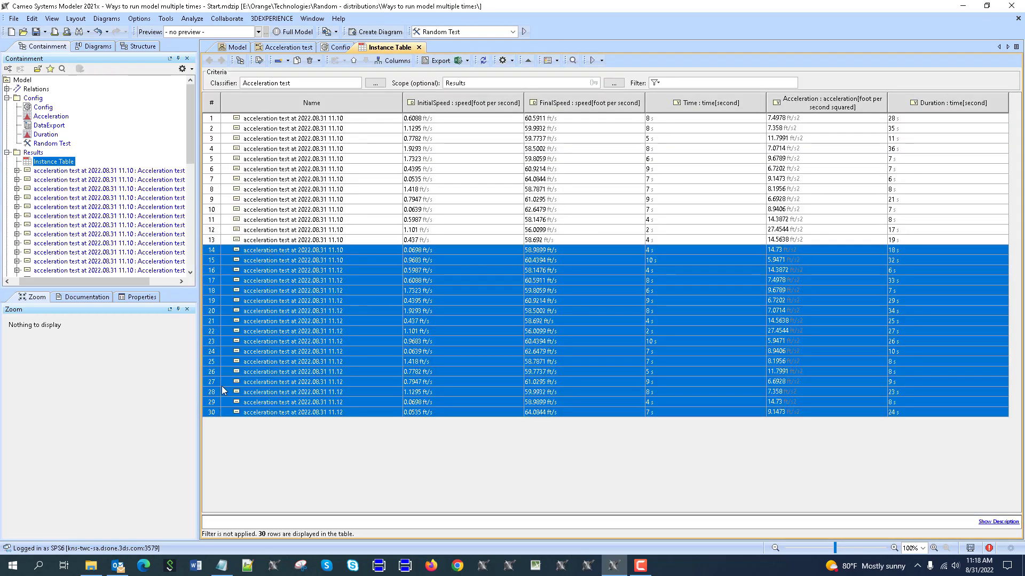
key("Delete")
Delete the unnamed Acceleration test instances from the Results package and clear the Acceleration and Duration values in the remaining table rows
scroll(101, 224, "down", 7)
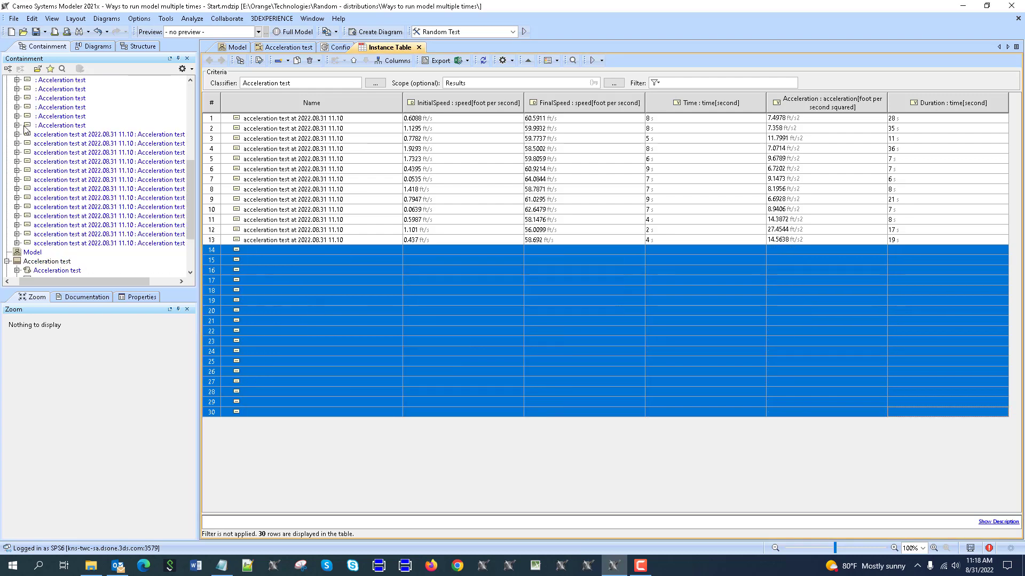
key("alt+b")
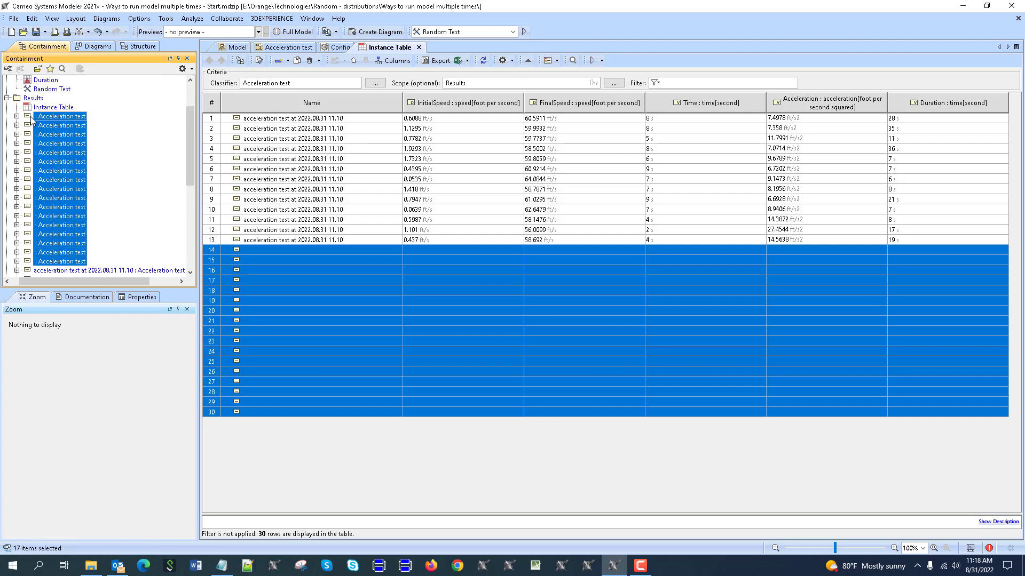
key("Delete")
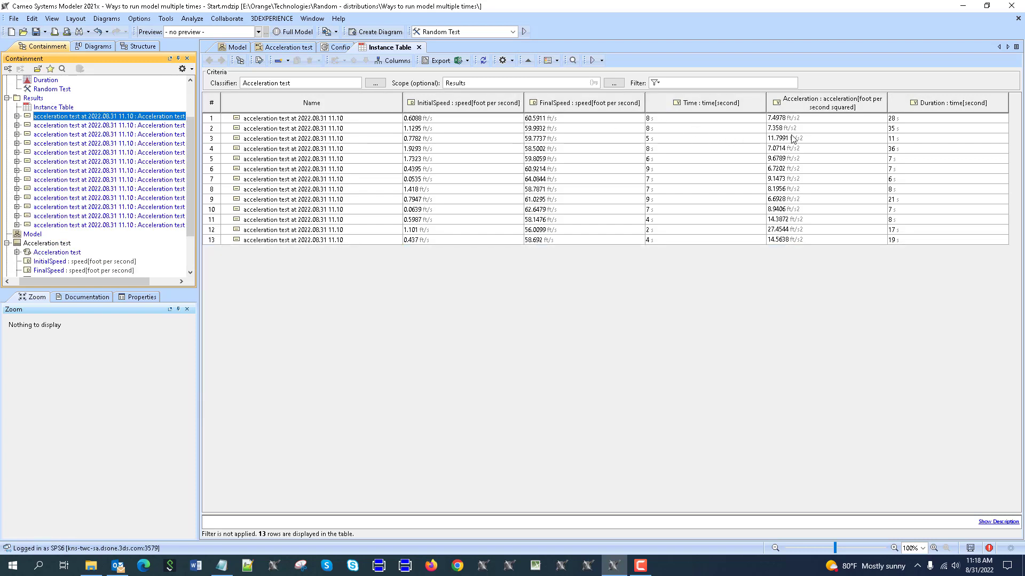
left_click_drag(785, 118, 910, 250)
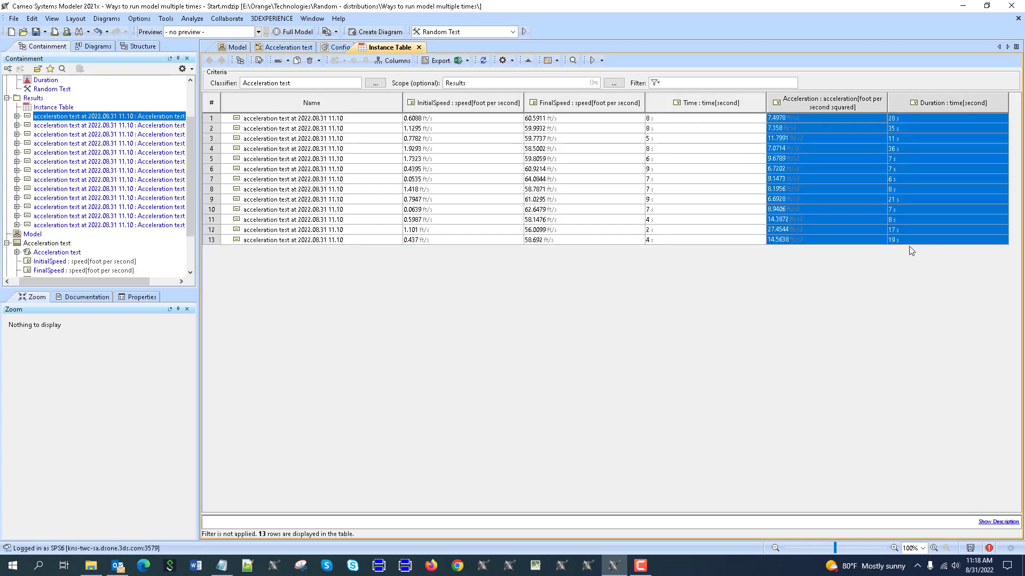
key("Delete")
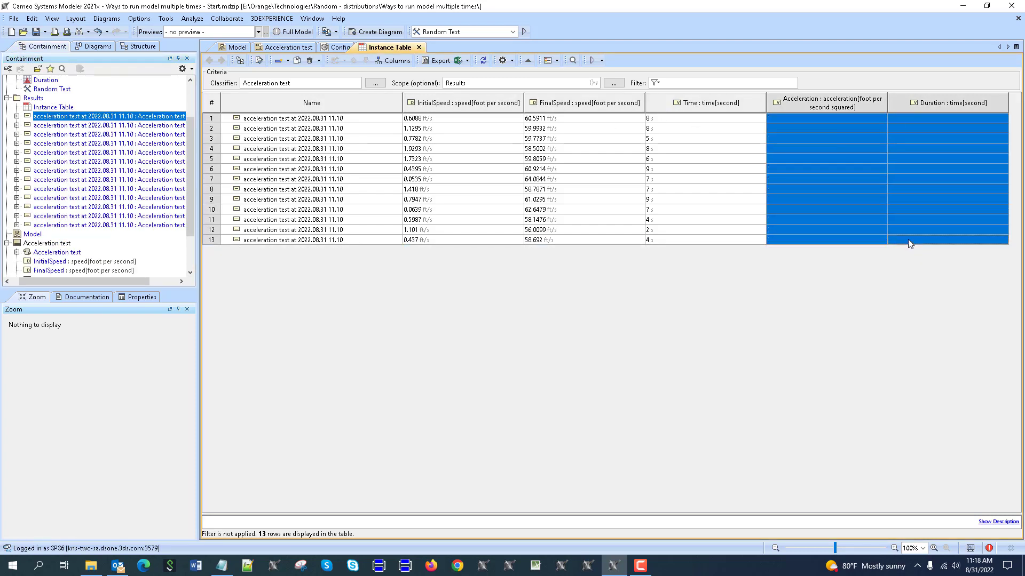
Open the specification of the Random Test configuration in the Config diagram and set Number Of Runs to 1
left_click(323, 49)
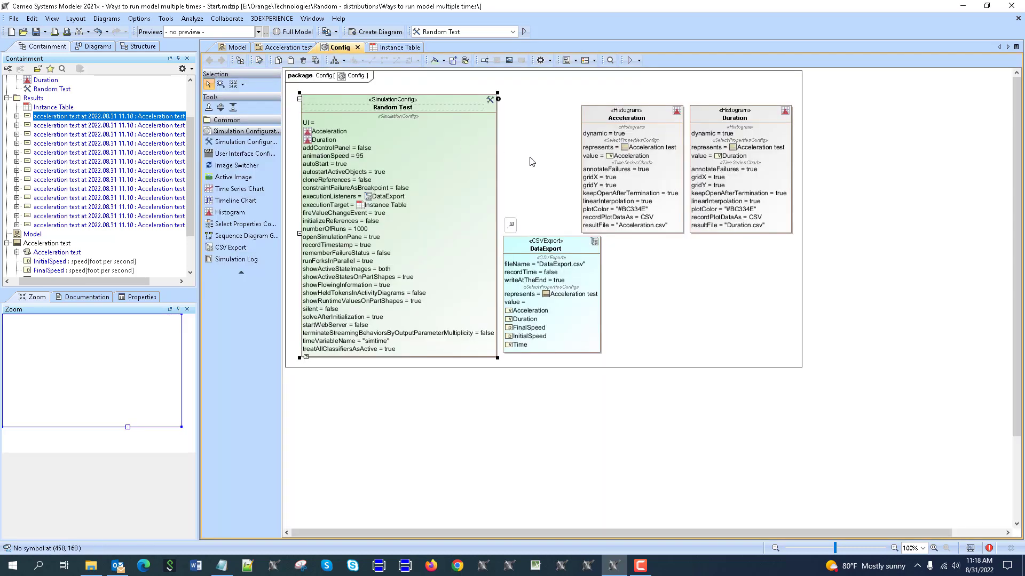
left_click(443, 103)
double_click(444, 101)
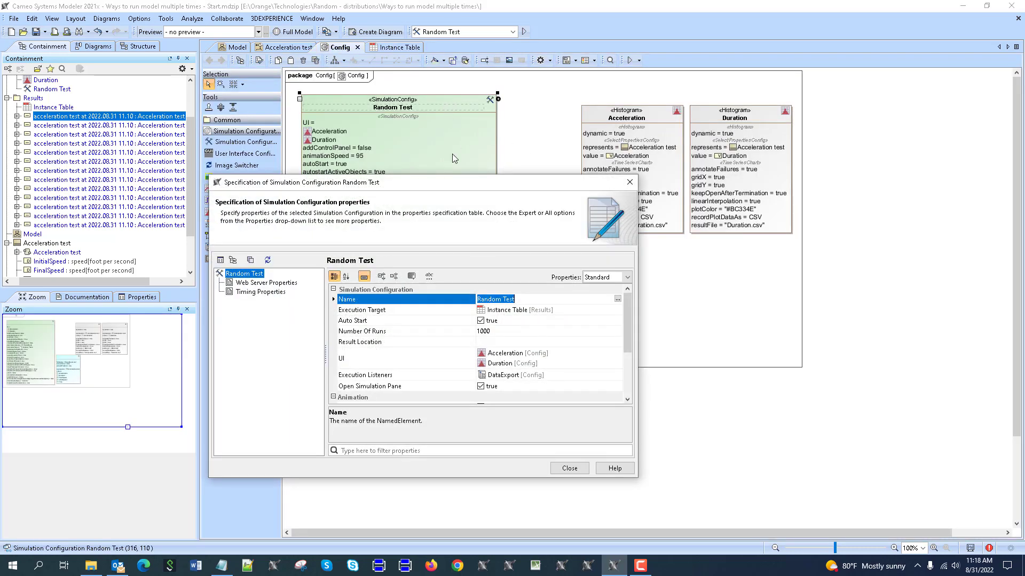
left_click(499, 331)
key("BackSpace")
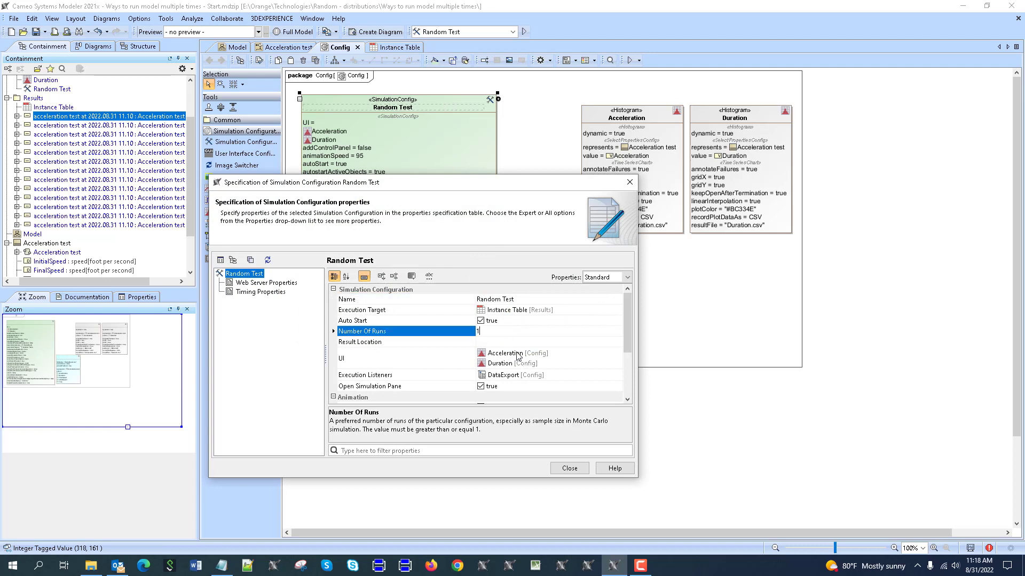
Remove the Acceleration and Duration histograms from the Random Test configuration's UI property and close the specification
left_click(602, 361)
scroll(602, 361, "down", 2)
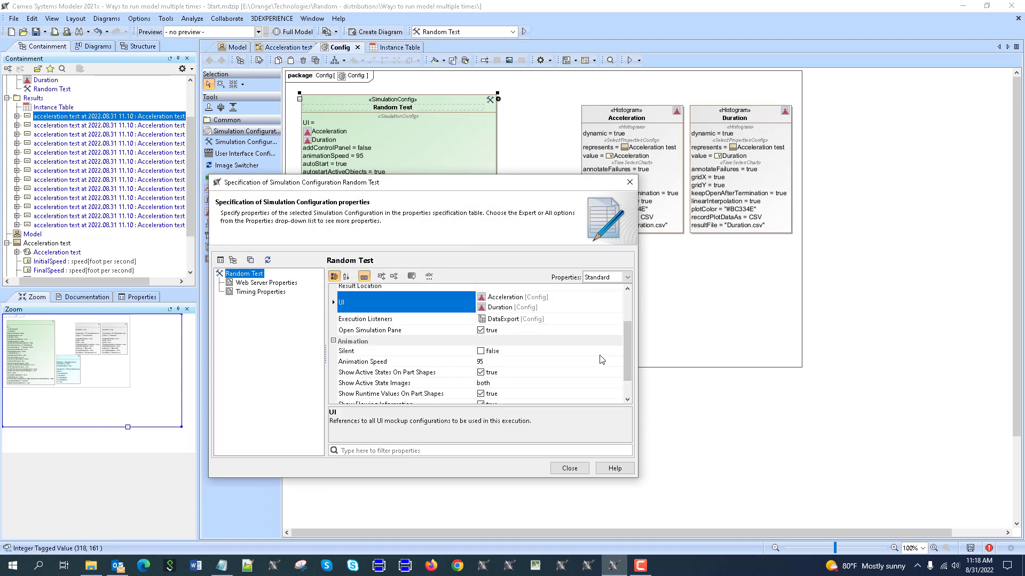
left_click(614, 316)
key("Delete")
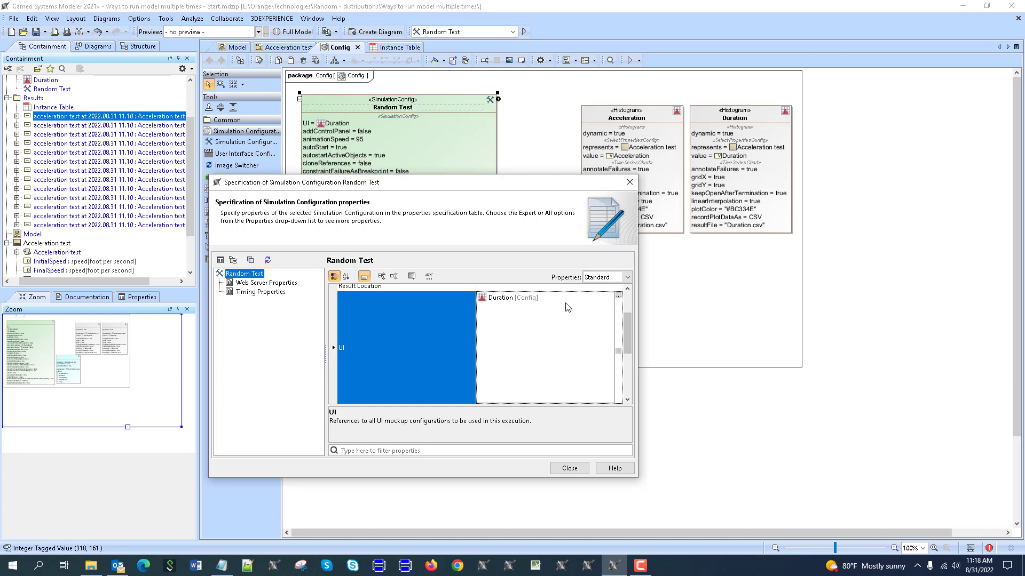
left_click(567, 307)
left_click(622, 352)
left_click(567, 303)
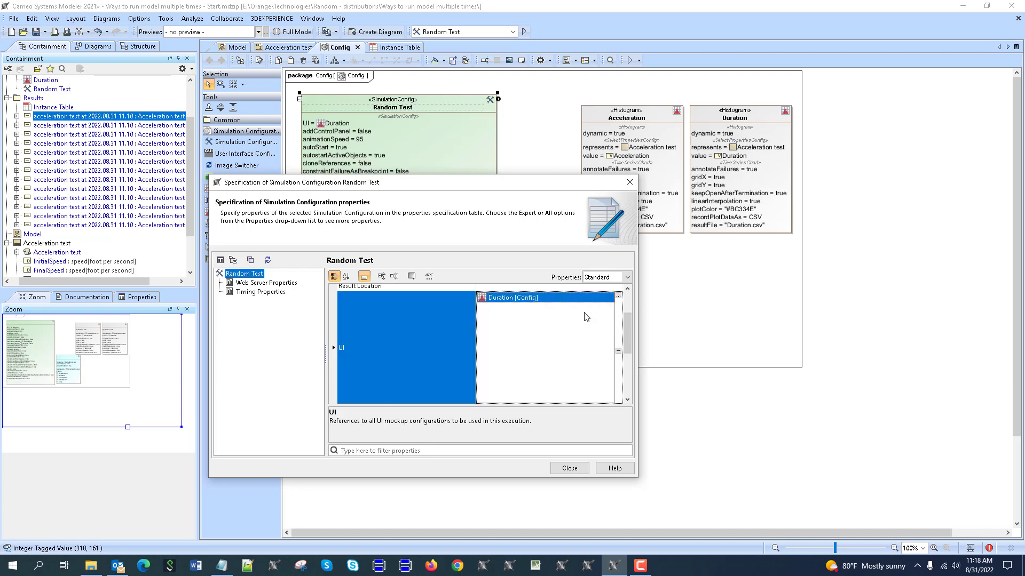
left_click(618, 351)
left_click(461, 381)
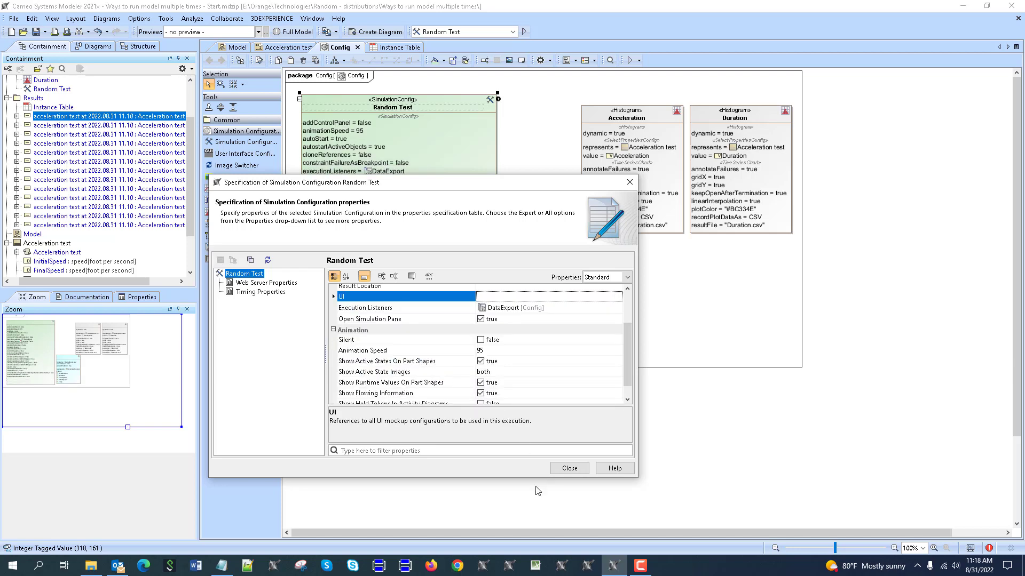
left_click(569, 468)
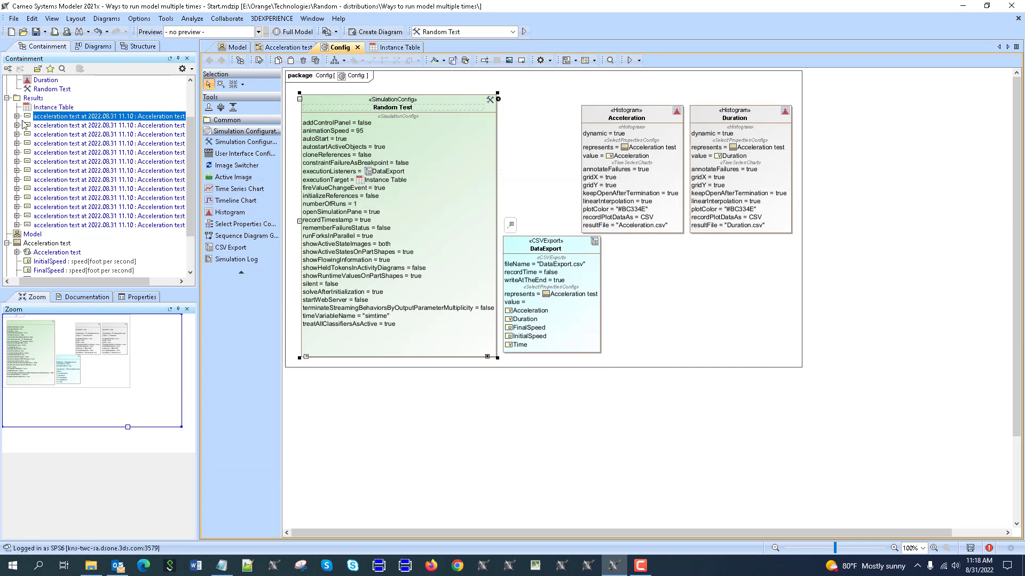
Return to the Instance Table and run the Random Test configuration
left_click(400, 49)
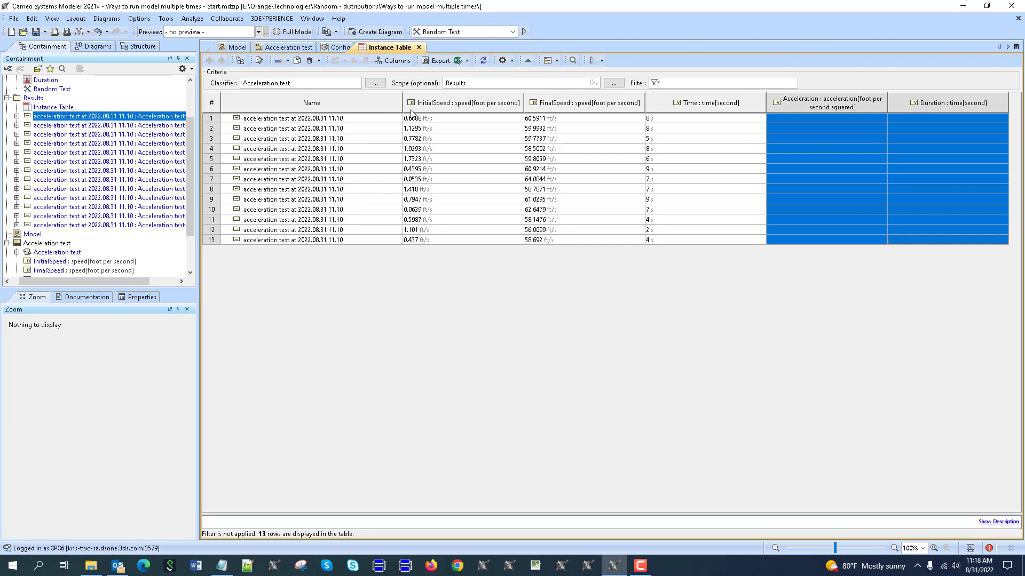
left_click(527, 32)
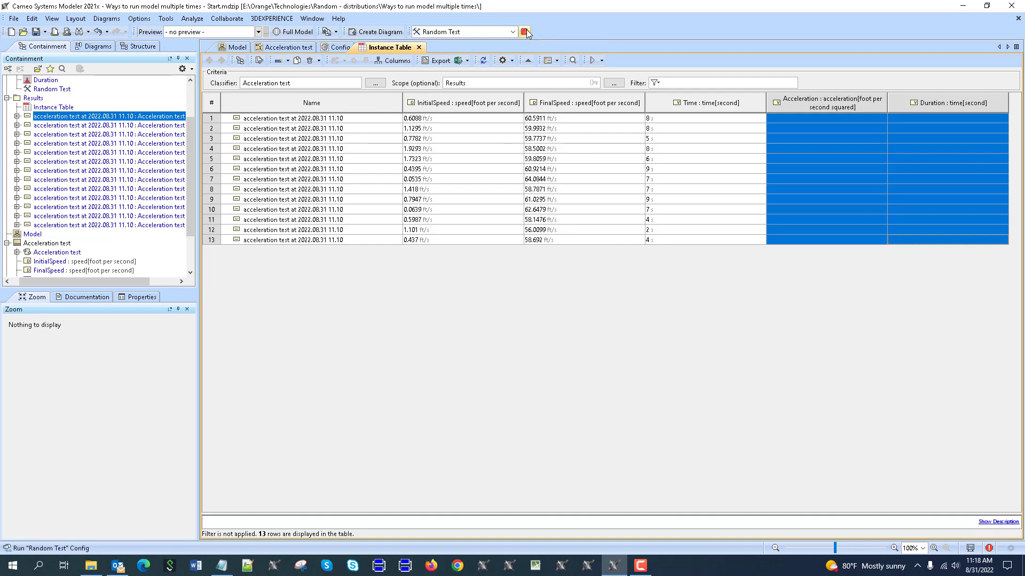